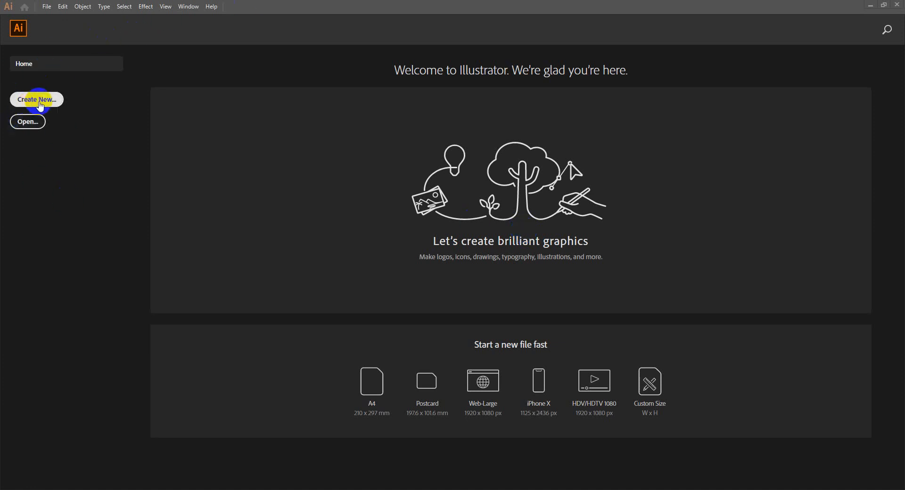
# Start setting up a new document
pyautogui.click(40, 123)
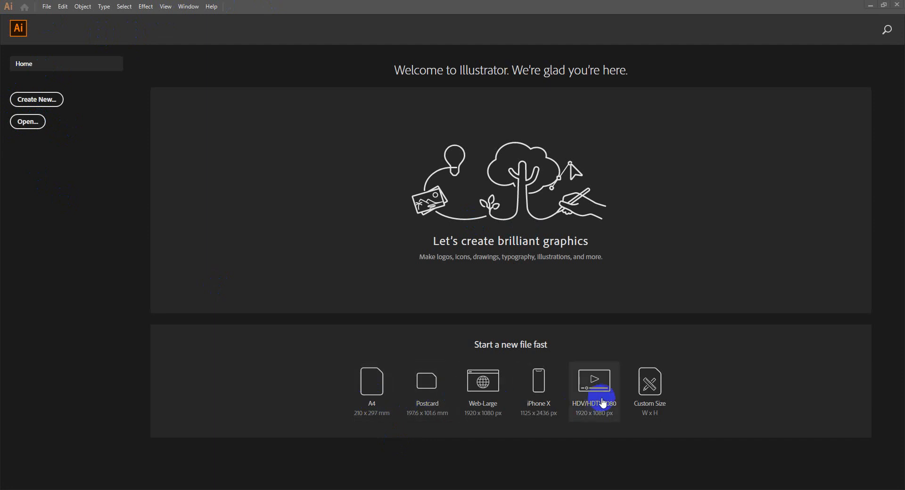
pyautogui.click(46, 10)
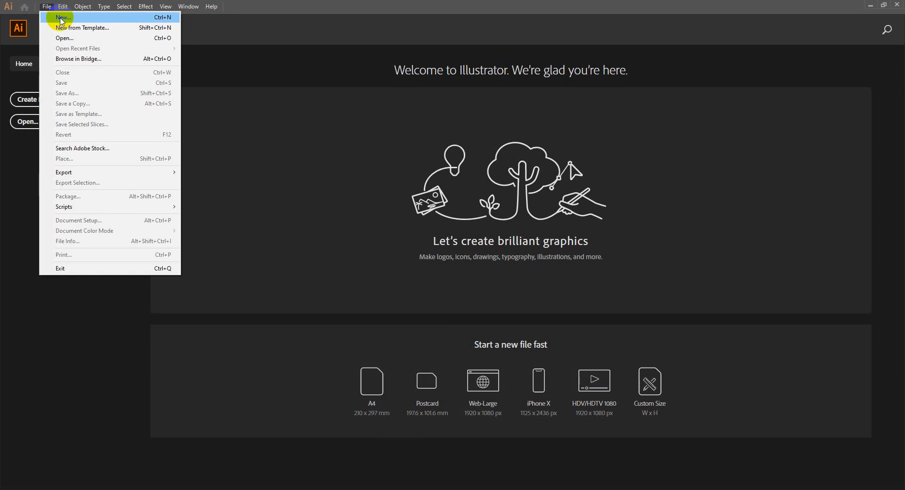
pyautogui.click(62, 19)
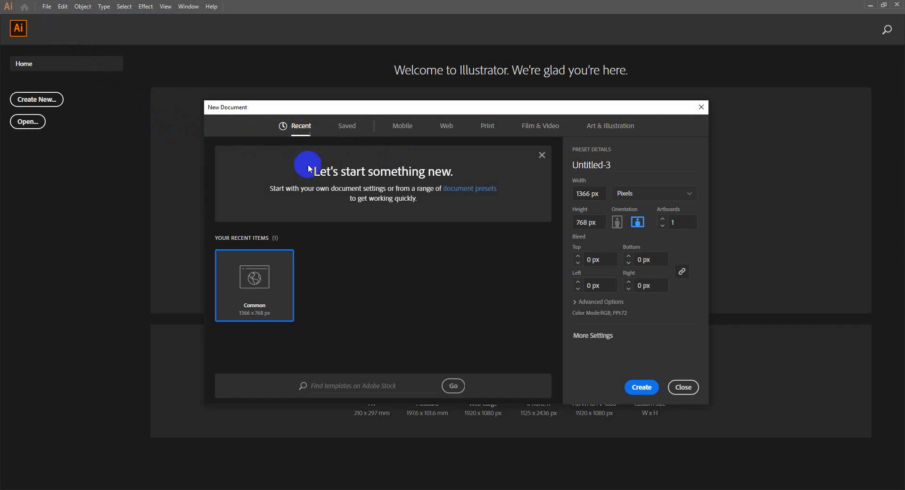
# Review the saved templates and Mobile presets, comparing the iPad Pro, iPhone 8/7/6 and Google pixel XL/Pixel 2 XL sizes
pyautogui.click(348, 125)
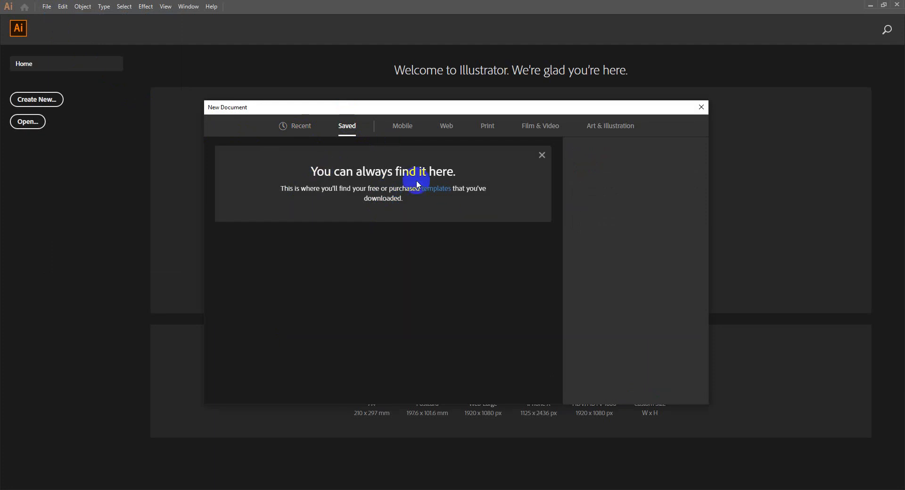
pyautogui.click(390, 268)
pyautogui.click(399, 134)
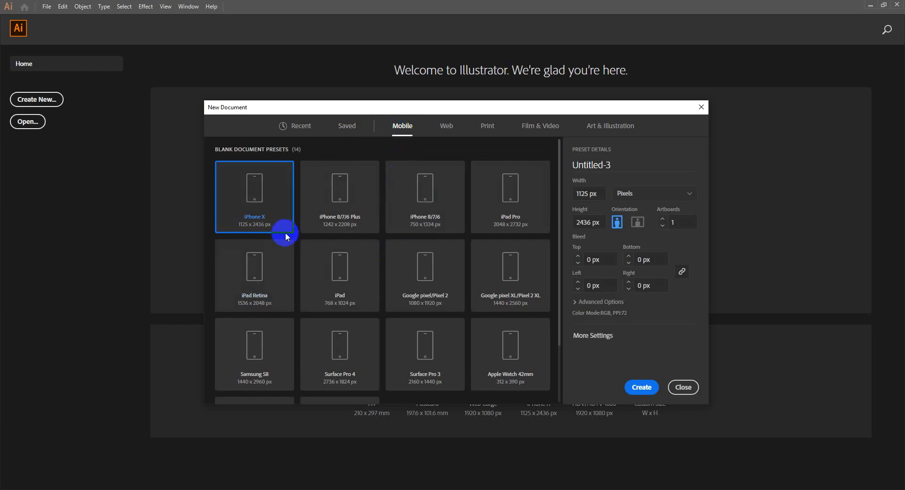
pyautogui.scroll(-3, 302, 238)
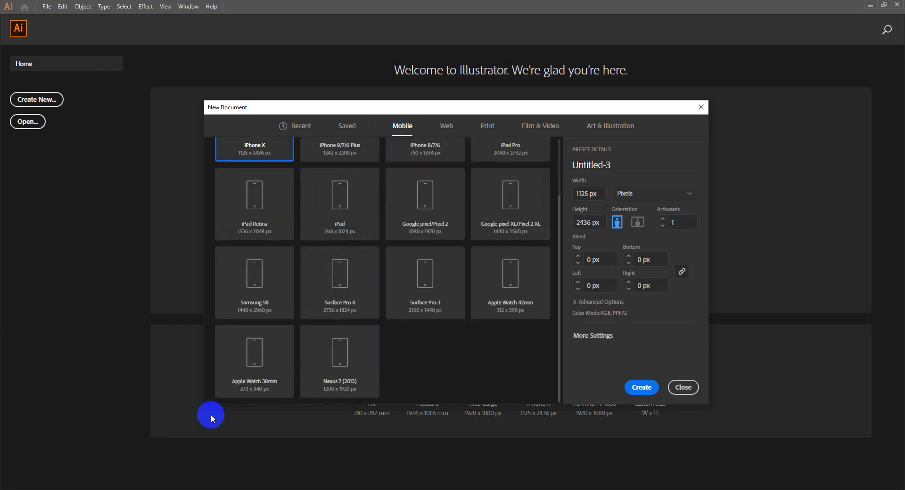
pyautogui.scroll(2, 433, 352)
pyautogui.scroll(1, 443, 351)
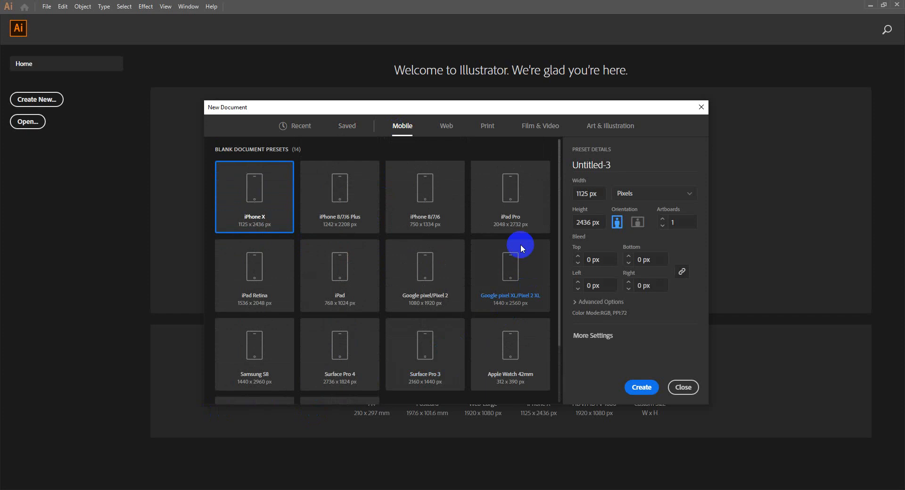
pyautogui.click(535, 218)
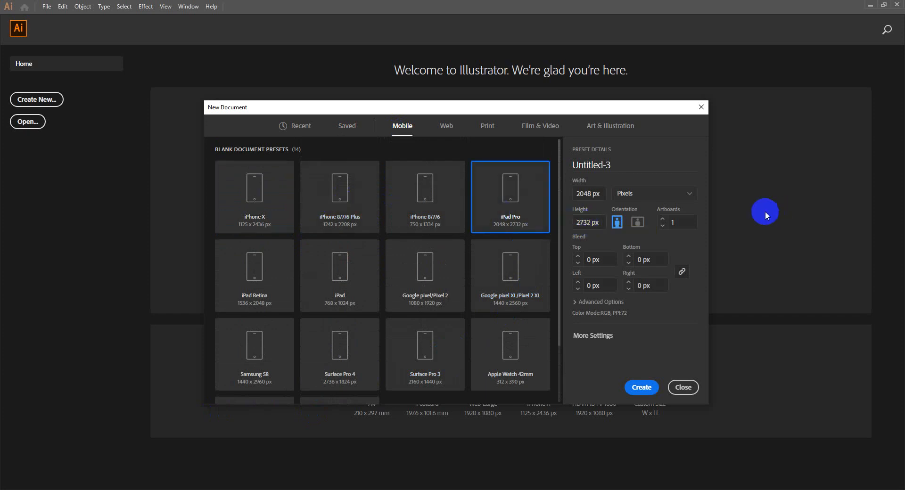
pyautogui.click(413, 192)
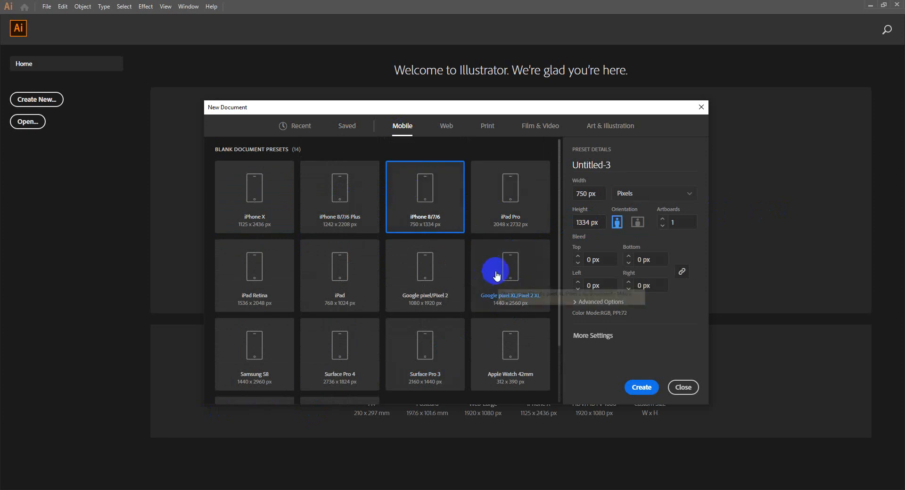
pyautogui.click(515, 279)
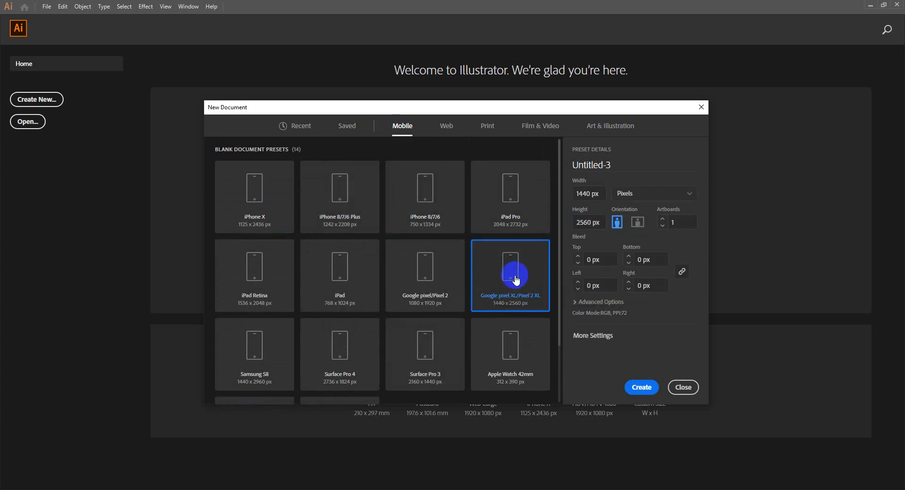
# Review the Web document presets, comparing the Web-Large, Web, Minimum and iMac 27 sizes
pyautogui.click(455, 131)
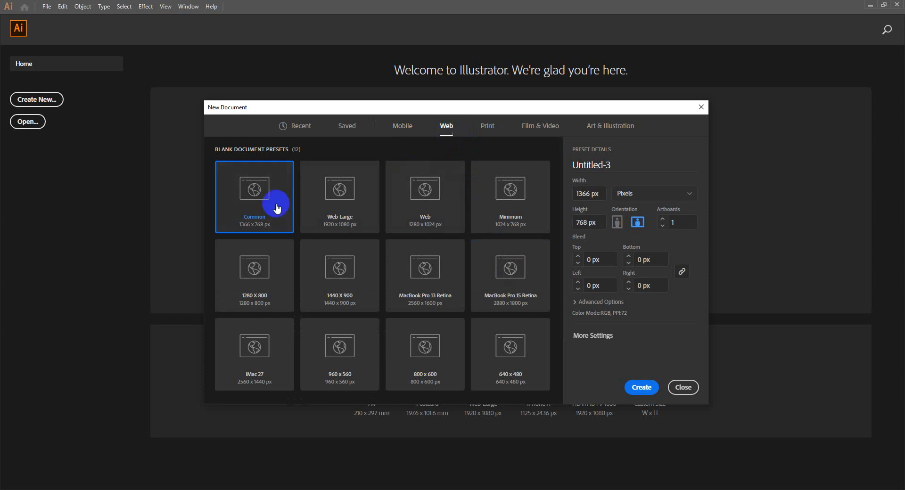
pyautogui.click(348, 225)
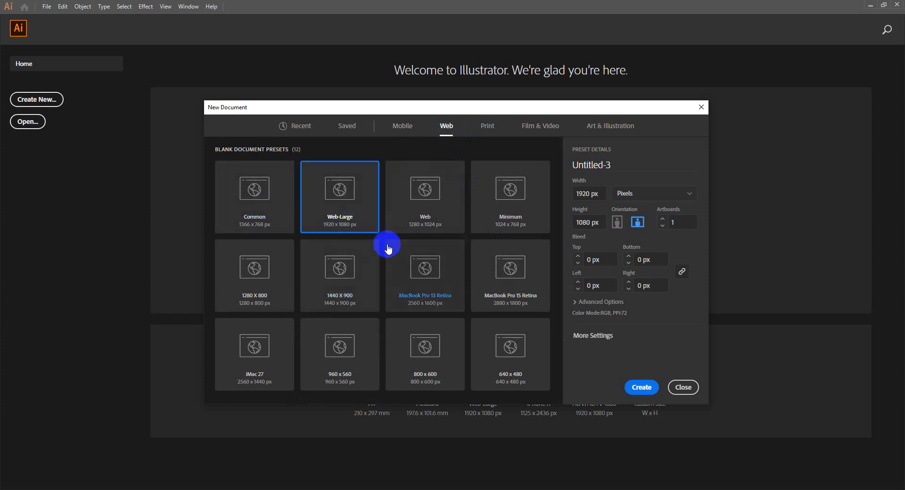
pyautogui.click(429, 224)
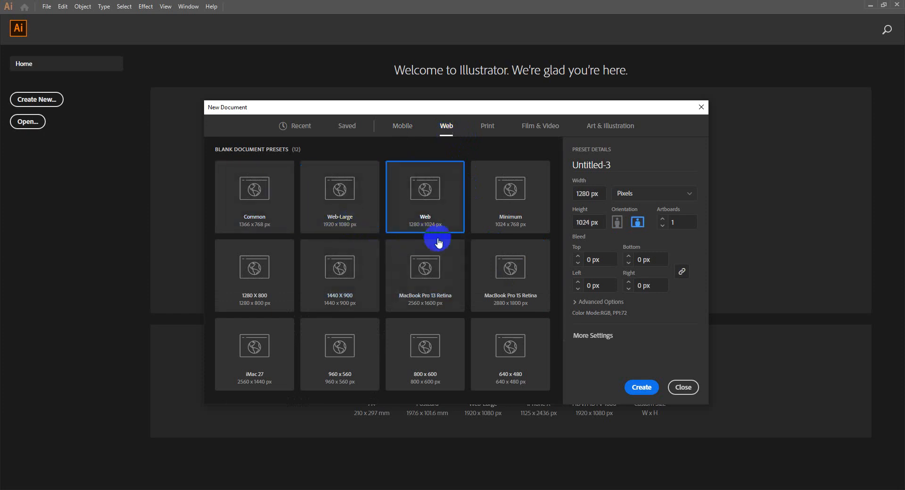
pyautogui.click(505, 235)
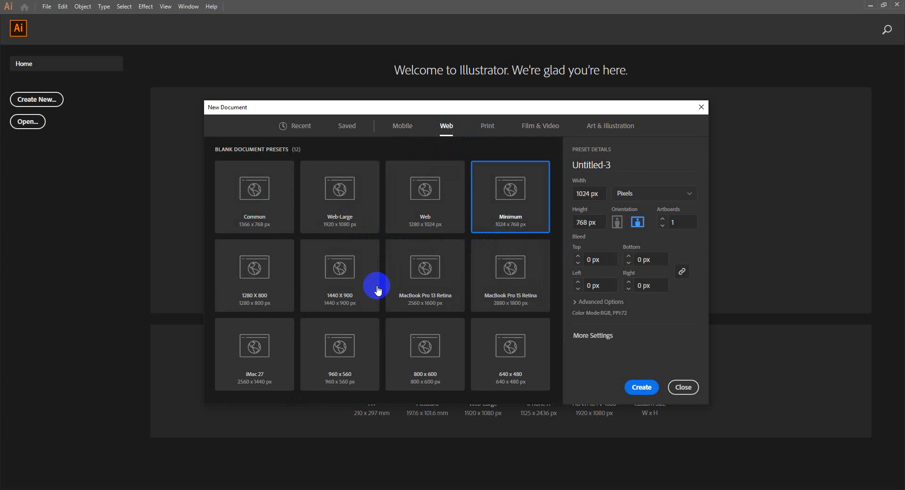
pyautogui.click(263, 375)
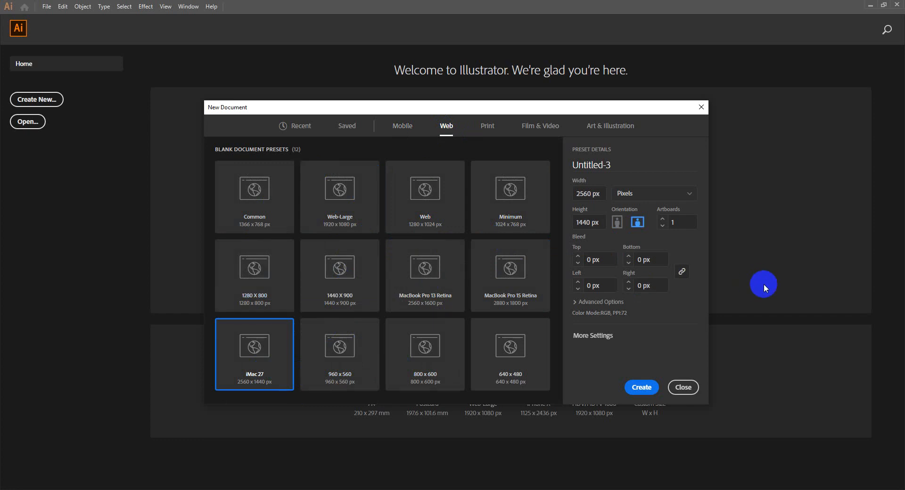
# Switch to the Print presets and set the Letter document's units to inches
pyautogui.click(493, 133)
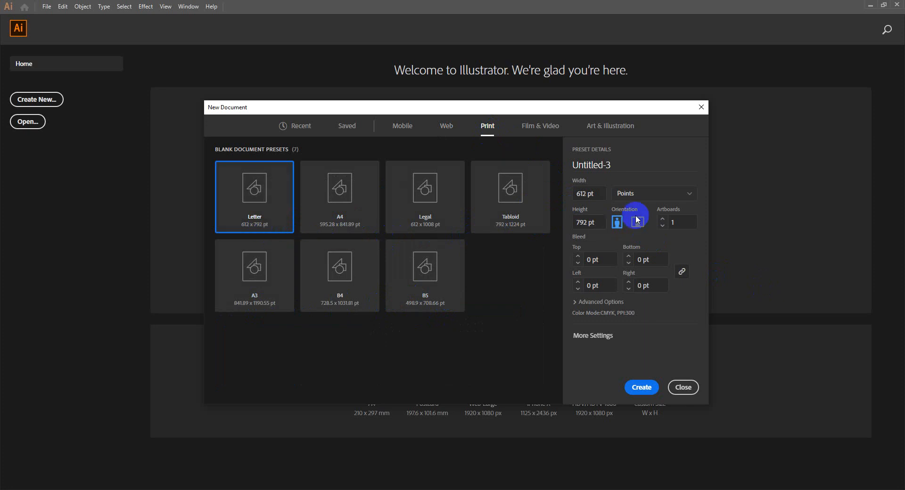
pyautogui.click(645, 197)
pyautogui.click(637, 240)
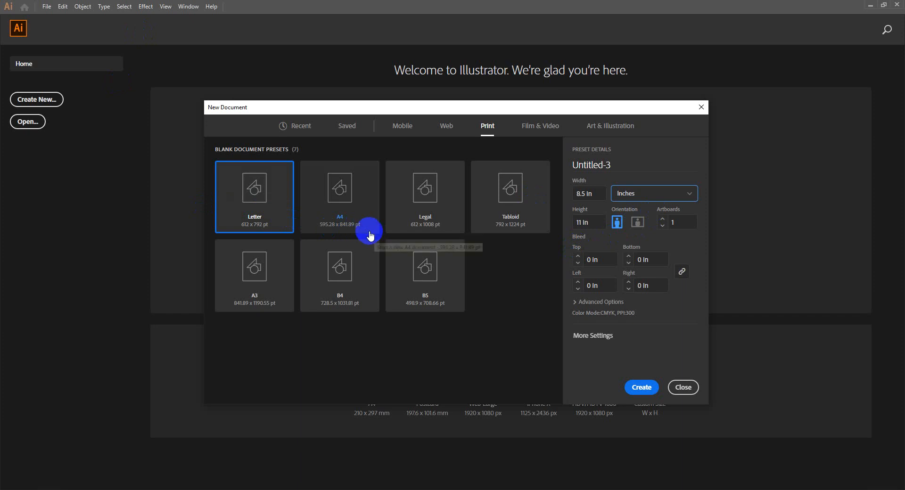
# Look through all the blank document presets for Film & Video and for Art & Illustration
pyautogui.click(537, 127)
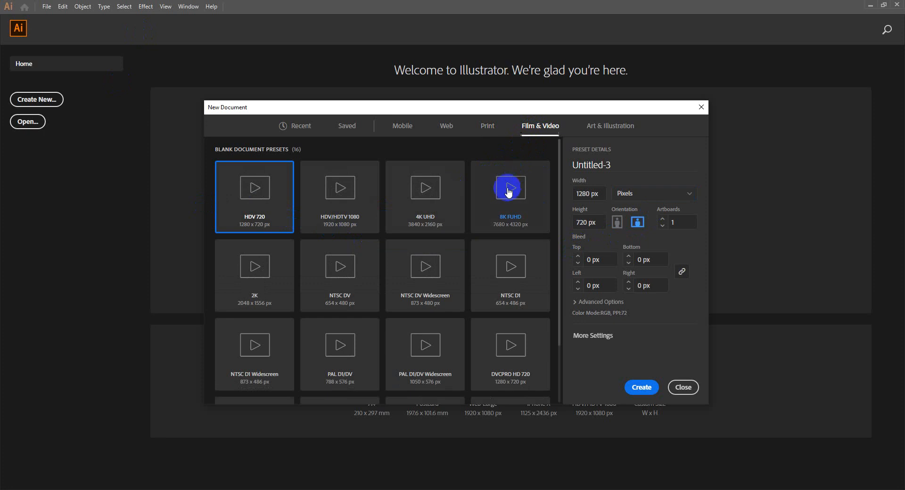
pyautogui.scroll(-2, 494, 194)
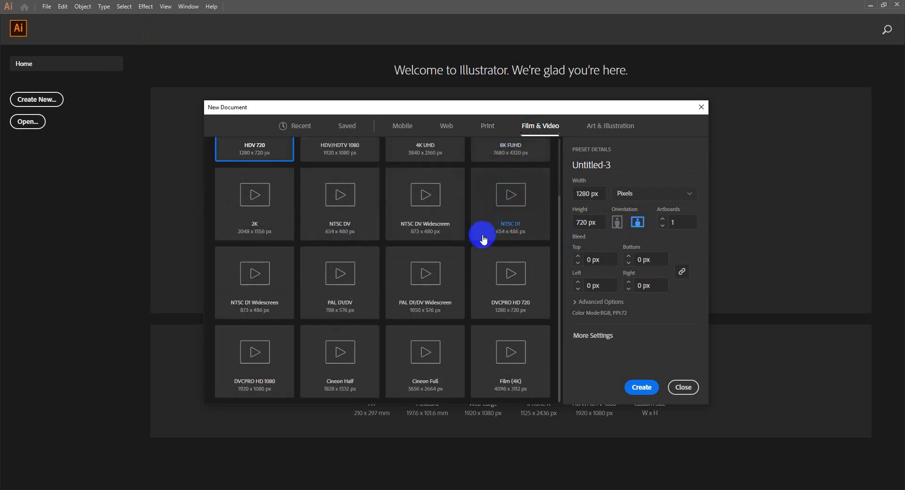
pyautogui.scroll(2, 479, 236)
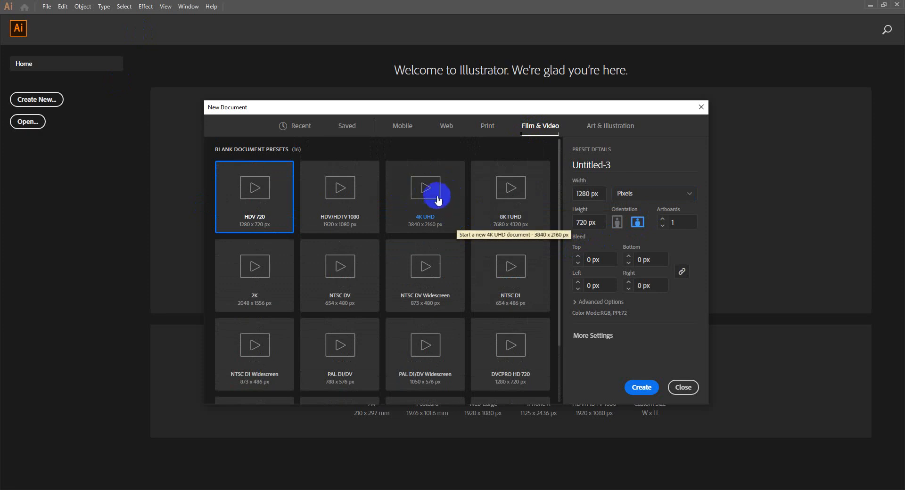
pyautogui.click(593, 134)
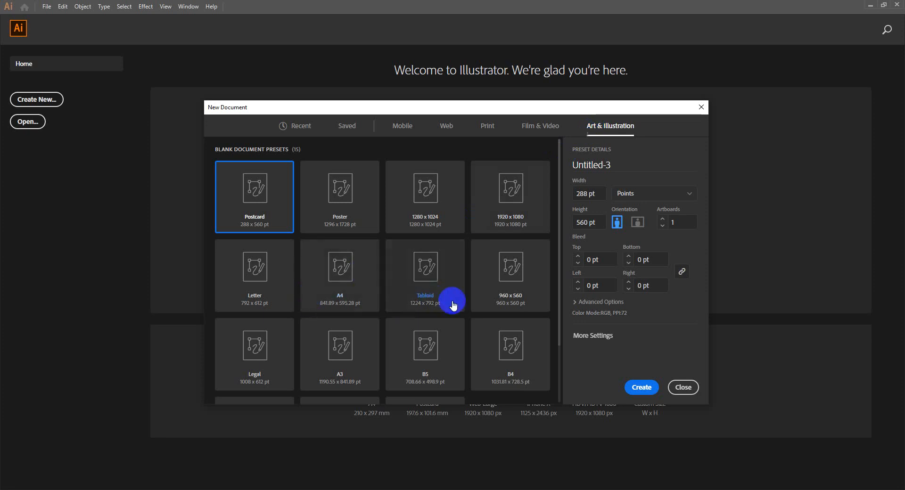
pyautogui.scroll(-2, 497, 309)
pyautogui.scroll(-3, 494, 314)
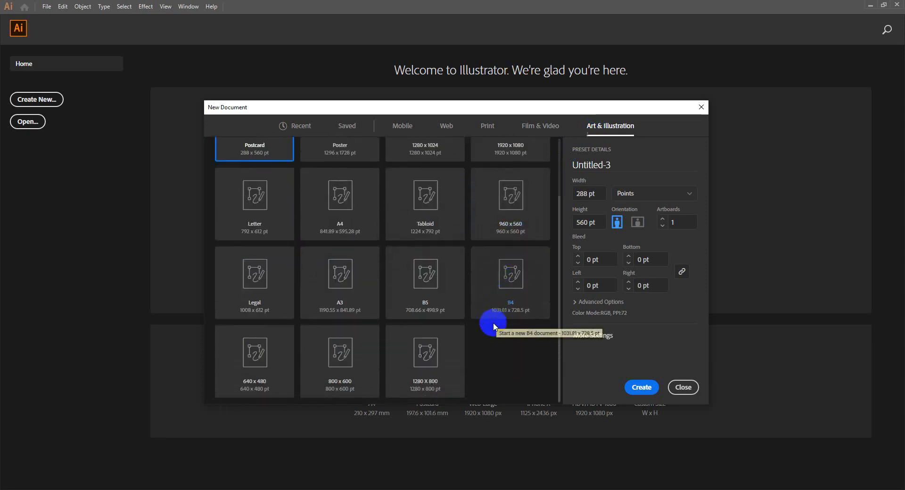
pyautogui.scroll(4, 494, 330)
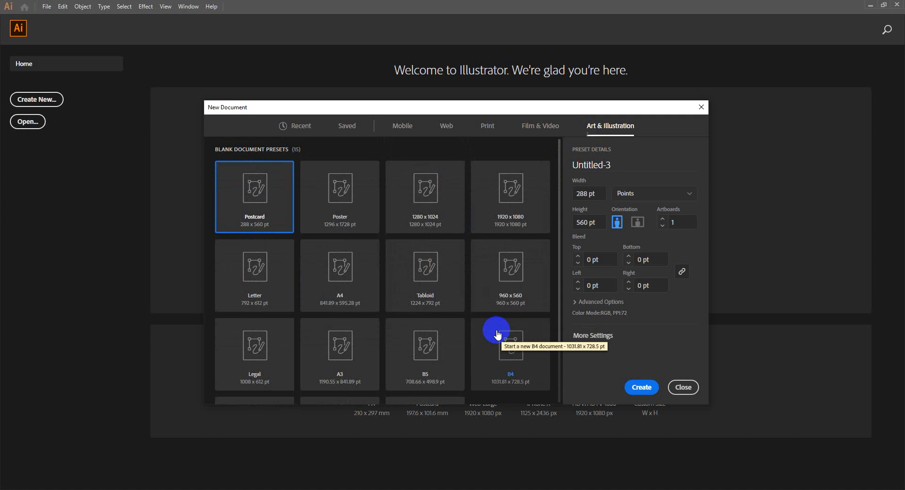
# Choose the Common 1366 x 768 px preset from the Web category
pyautogui.click(446, 127)
pyautogui.click(259, 198)
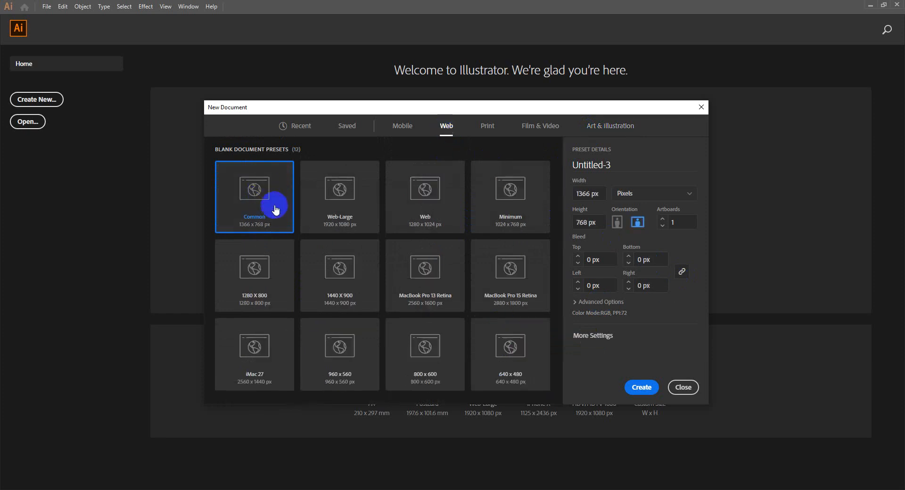
pyautogui.click(485, 126)
pyautogui.click(446, 128)
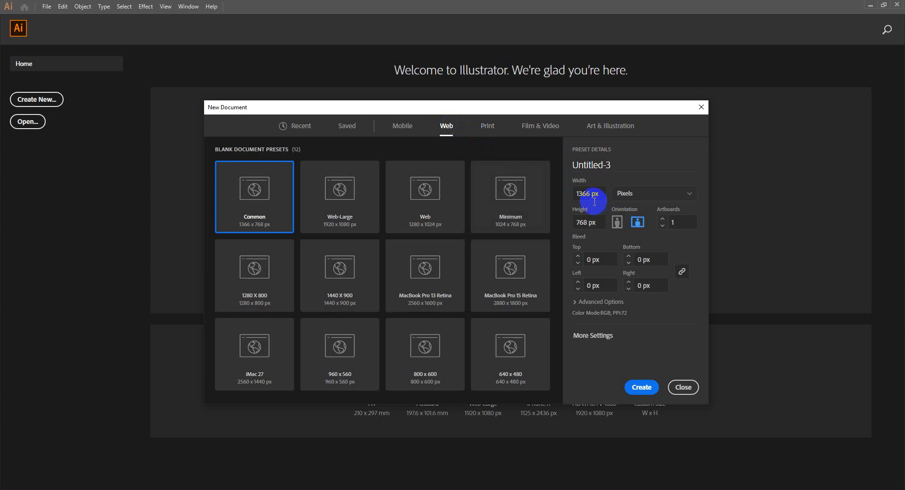
# Examine the measurement units available for the document size and the editable document name
pyautogui.click(641, 193)
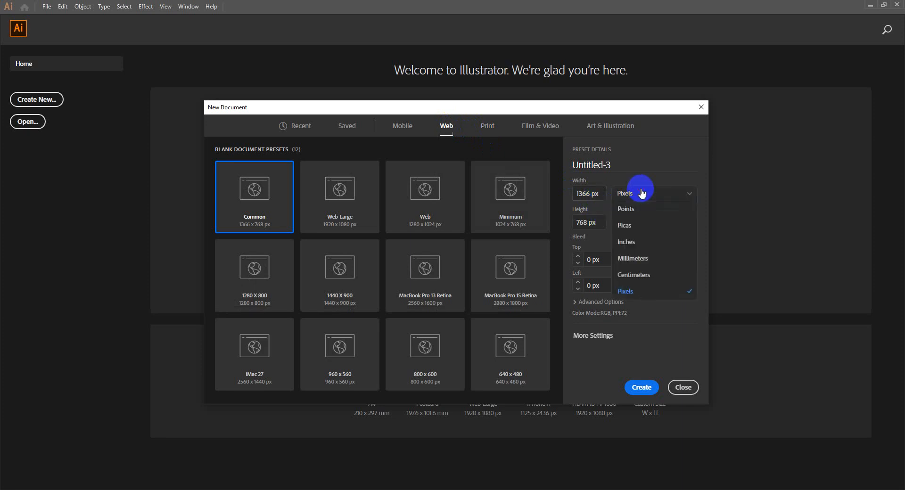
pyautogui.click(627, 164)
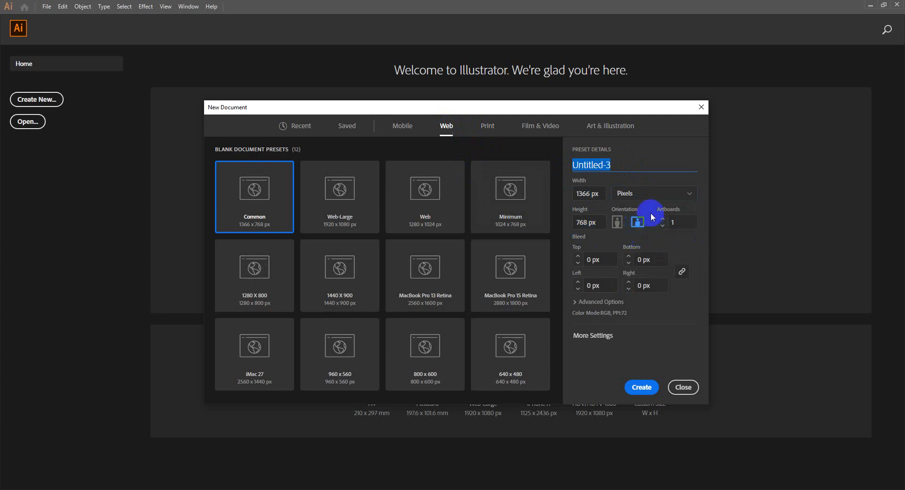
pyautogui.click(658, 200)
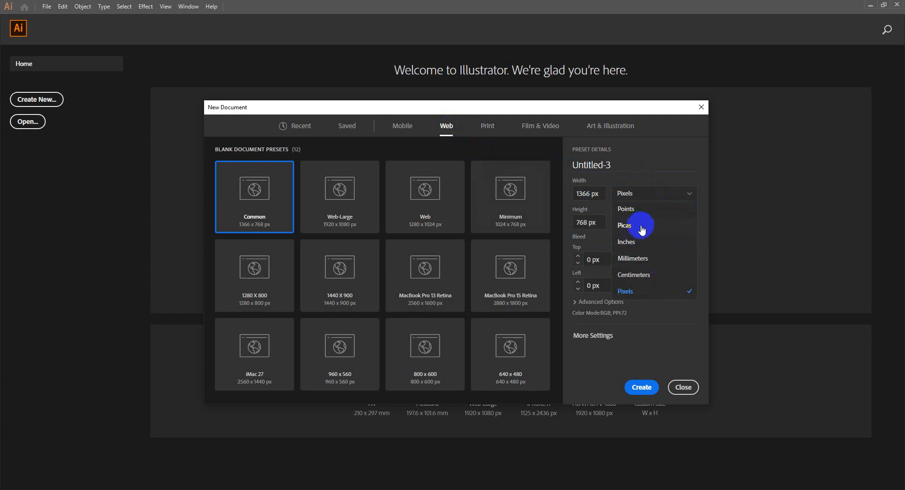
pyautogui.click(662, 176)
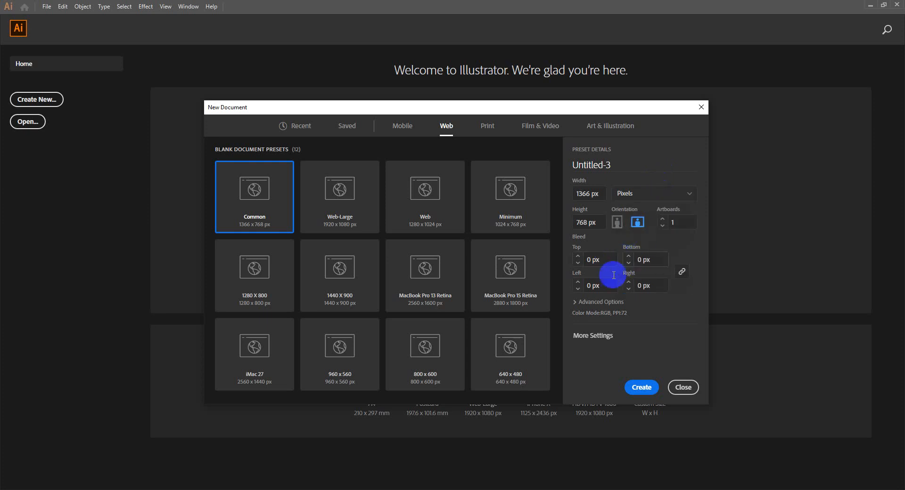
# Review the advanced color mode, raster effects and preview mode choices, keep RGB Color, Screen (72 ppi) and Default, and create the document
pyautogui.click(573, 305)
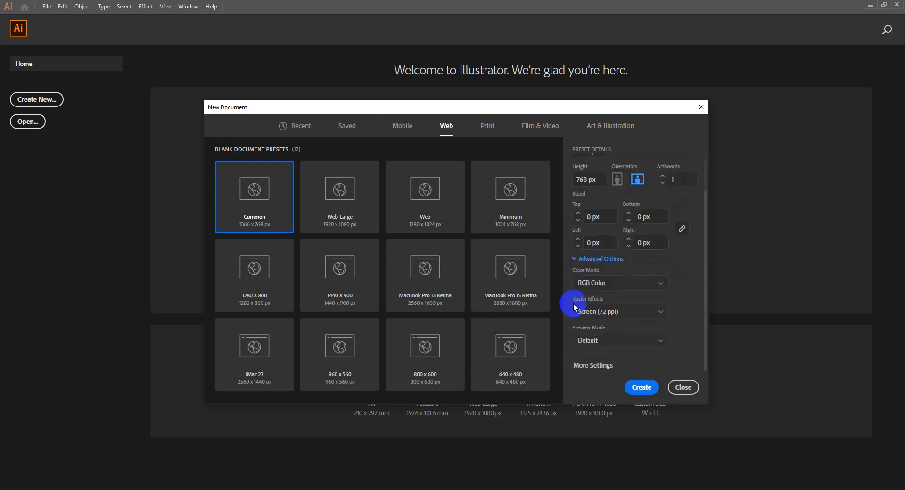
pyautogui.click(635, 285)
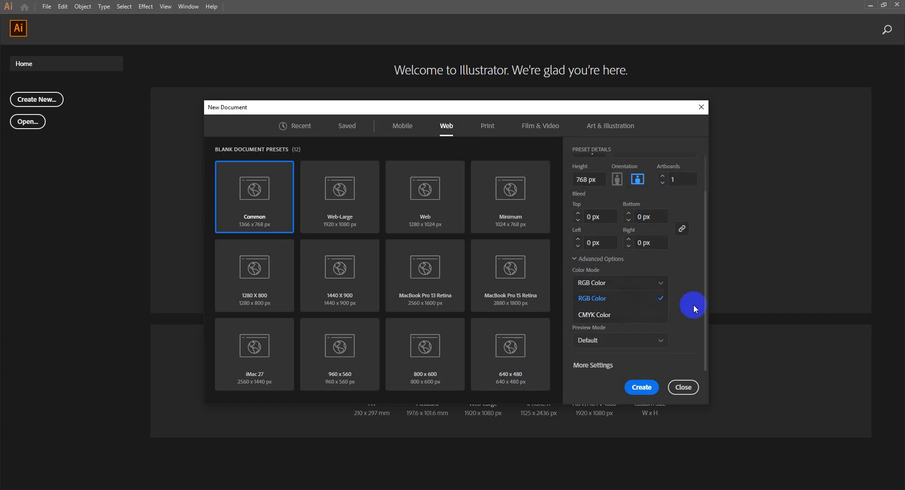
pyautogui.click(691, 290)
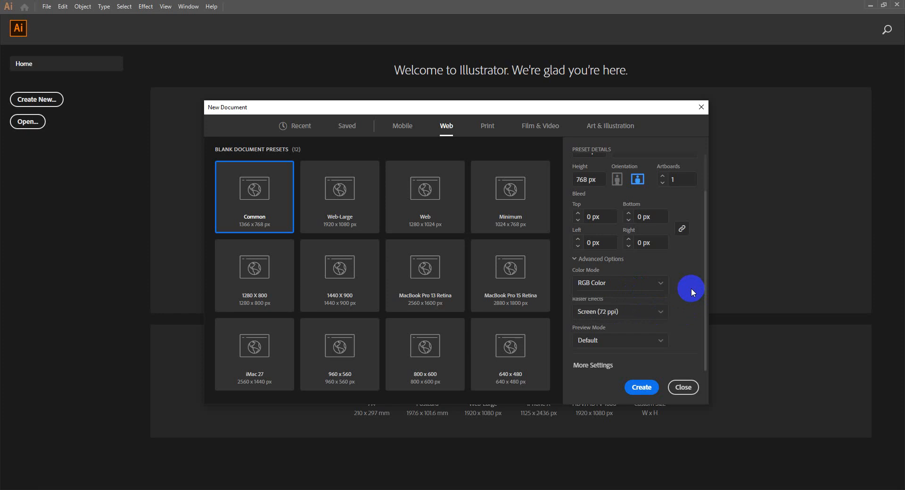
pyautogui.click(651, 316)
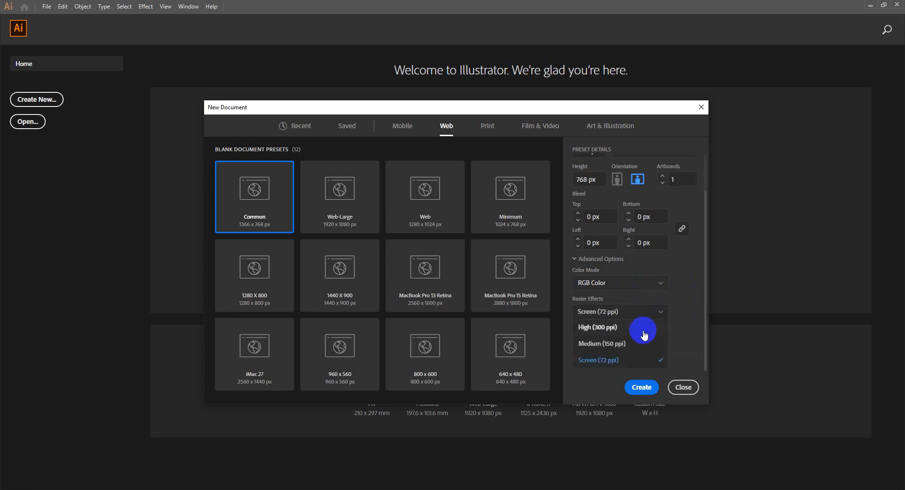
pyautogui.click(698, 339)
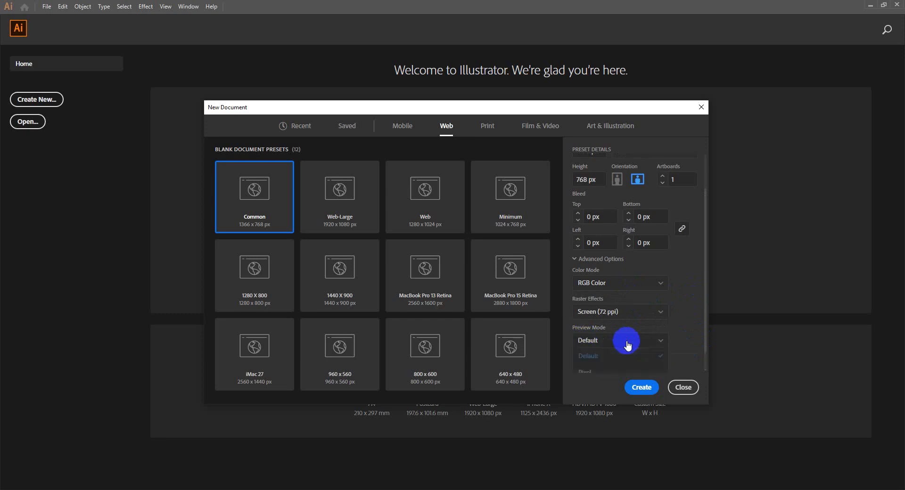
pyautogui.click(624, 341)
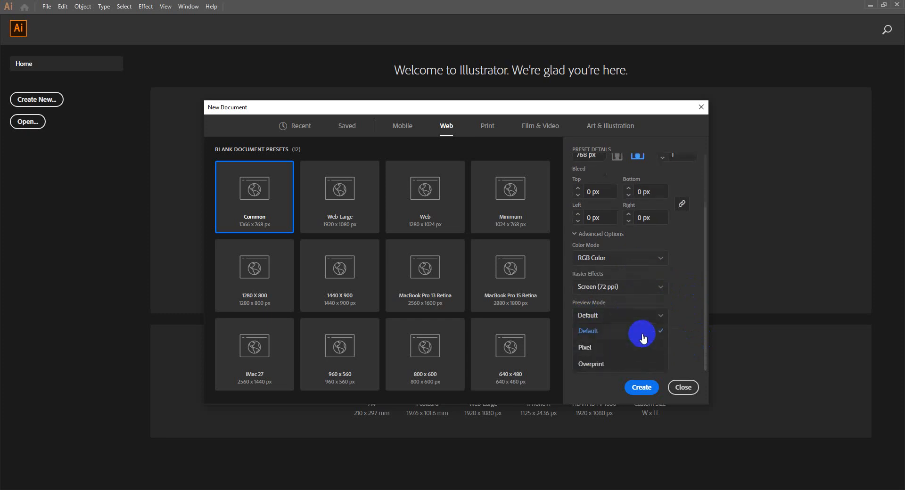
pyautogui.click(679, 327)
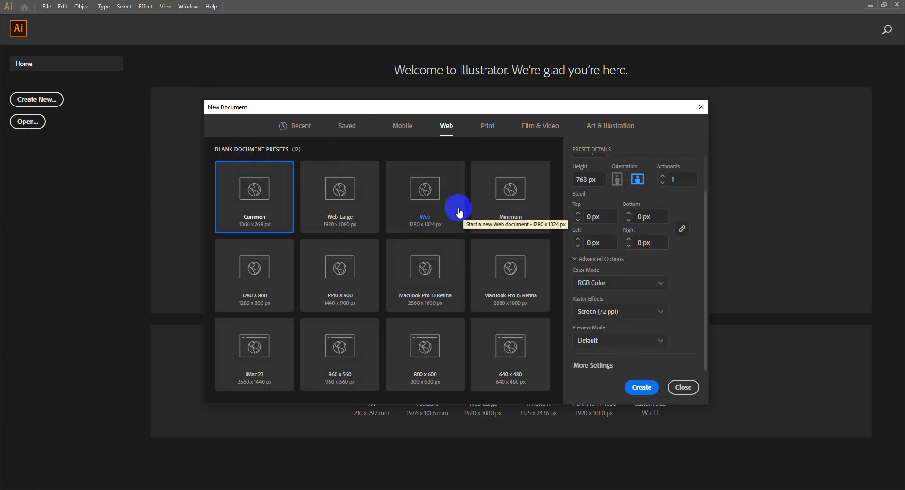
pyautogui.click(643, 389)
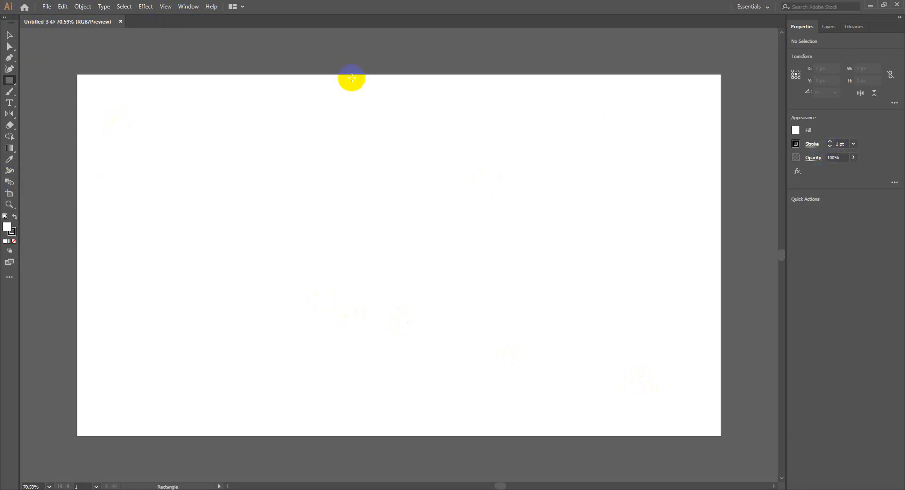
# Examine the properties offered for the Rectangle, Selection, Pen, Curvature, Direct Selection and Gradient tools, and view the document's layer list
pyautogui.click(9, 80)
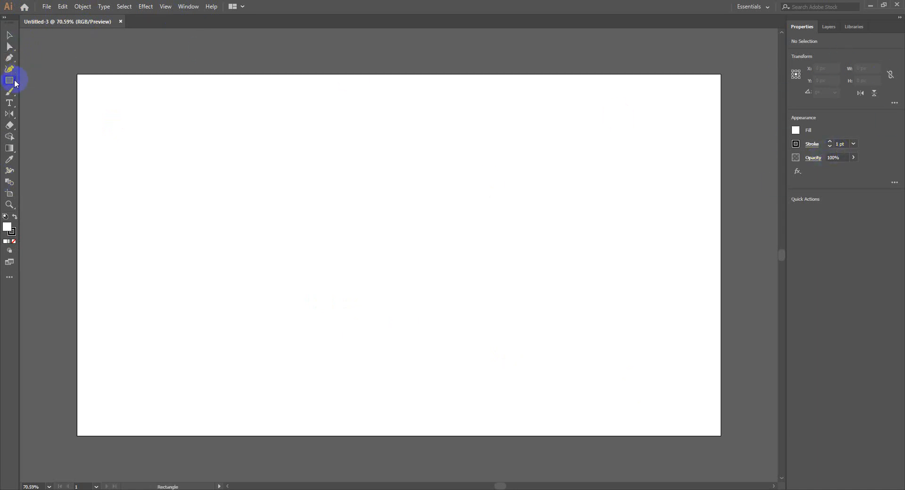
pyautogui.click(10, 37)
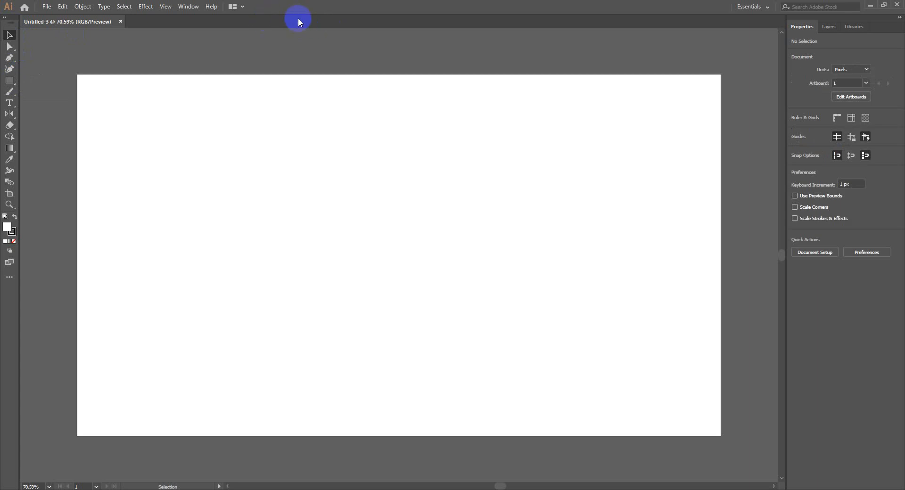
pyautogui.click(10, 80)
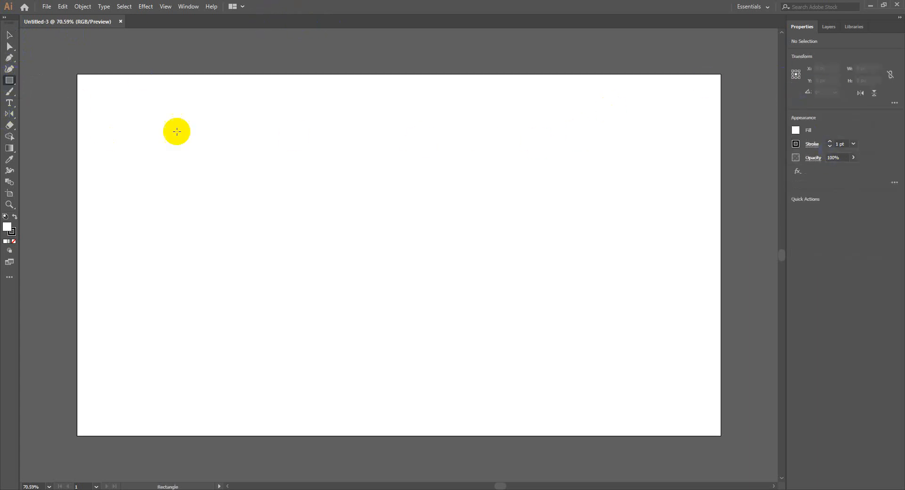
pyautogui.click(11, 59)
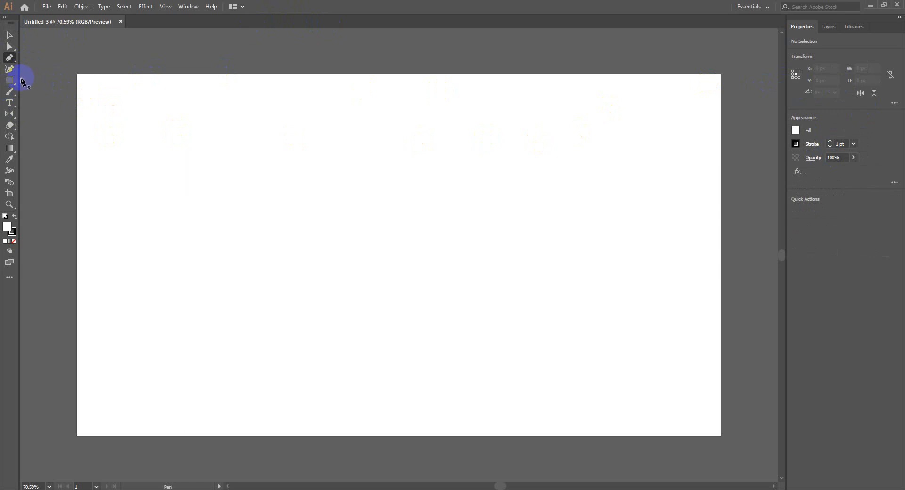
pyautogui.click(9, 68)
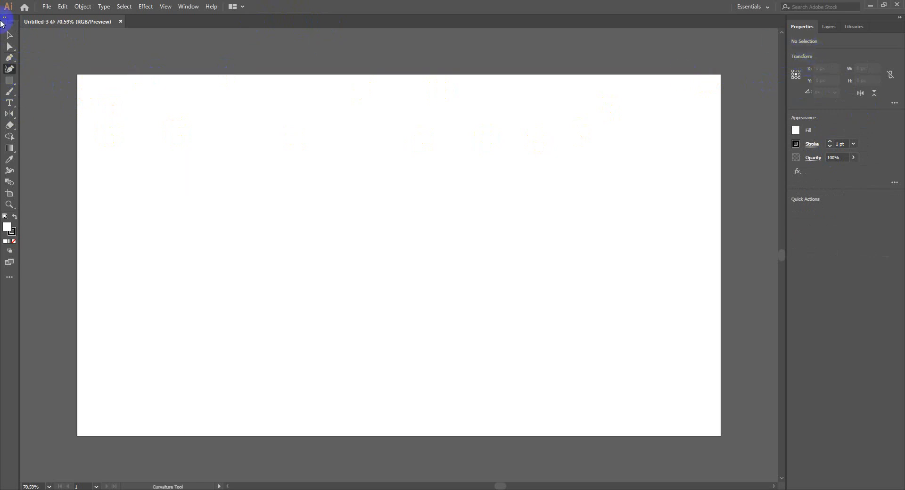
pyautogui.click(10, 46)
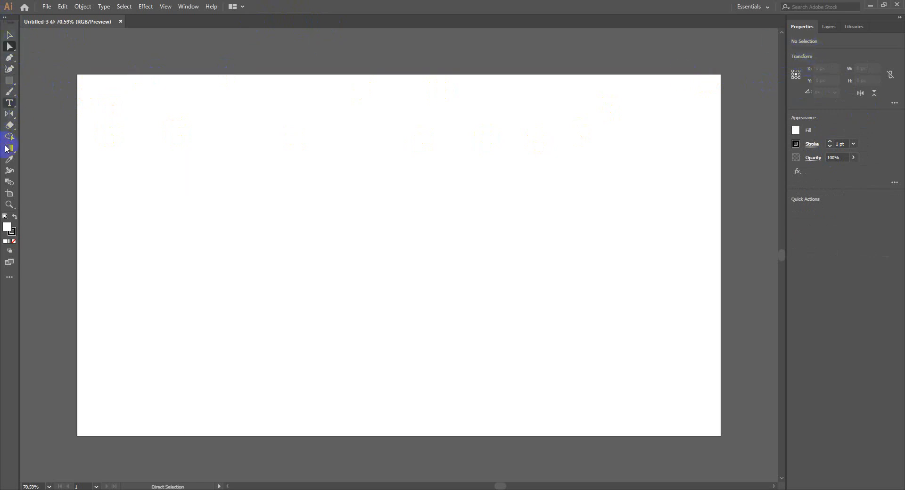
pyautogui.click(11, 149)
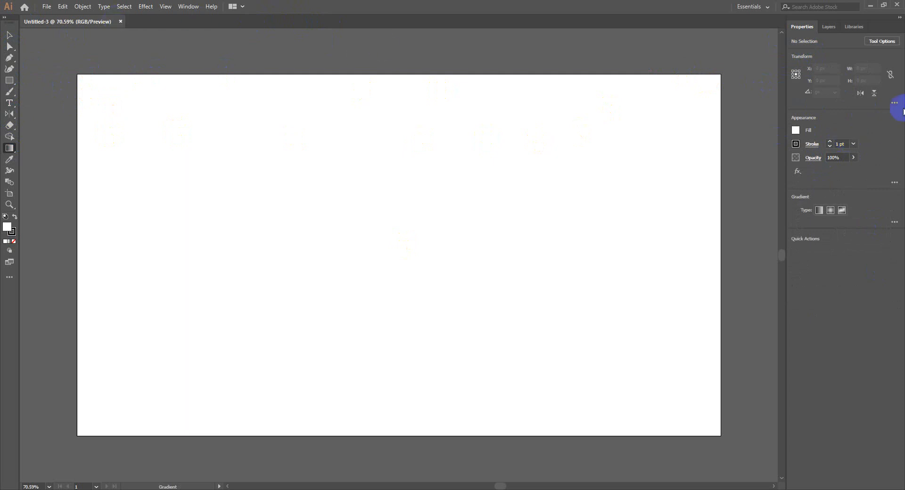
pyautogui.click(828, 27)
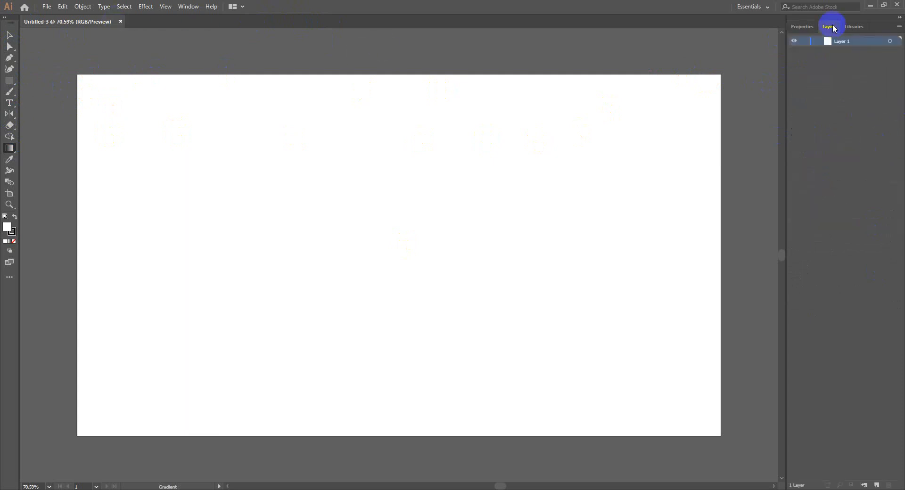
pyautogui.click(803, 27)
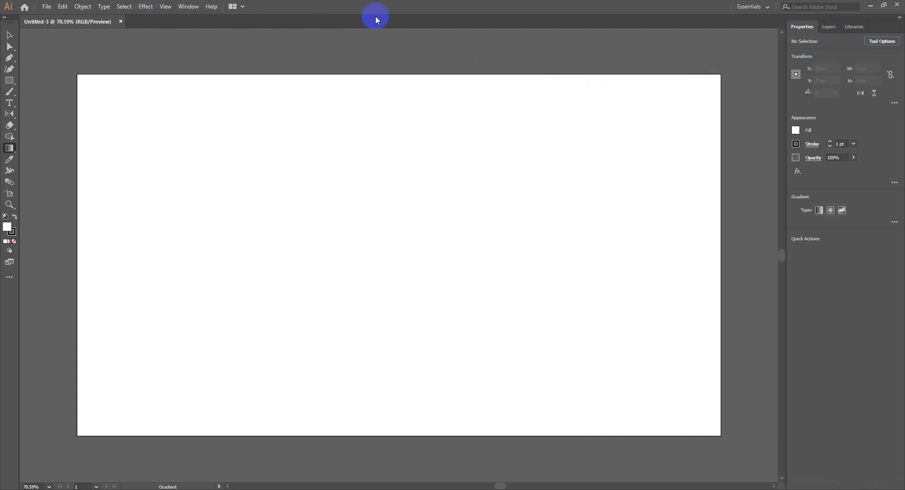
# Expand the toolbar to two columns and look at the shape tools grouped with the Rectangle Tool
pyautogui.click(5, 17)
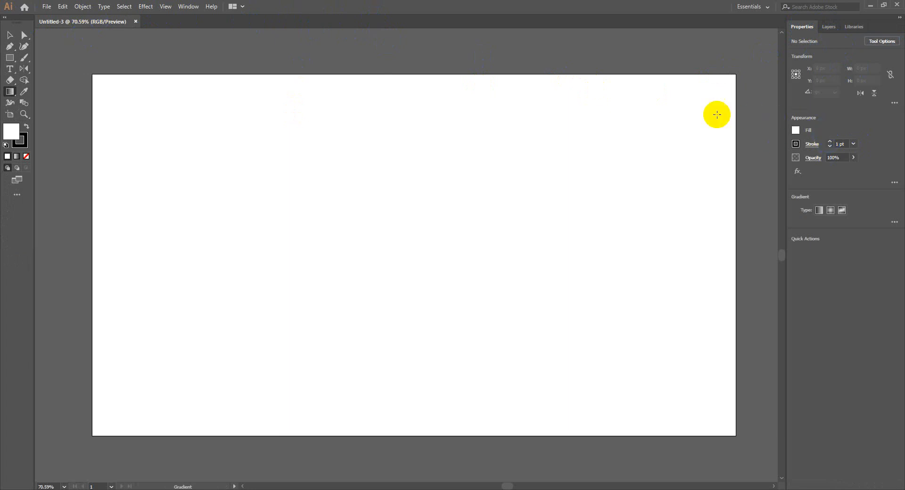
pyautogui.click(10, 57)
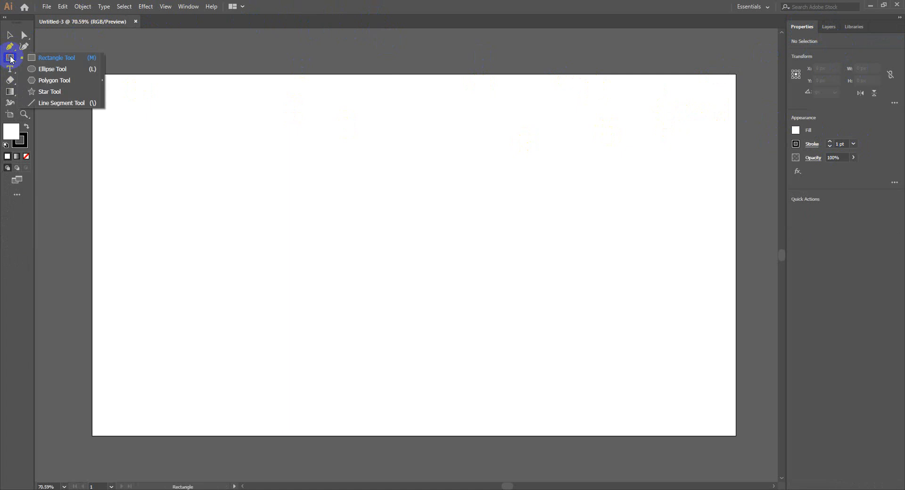
pyautogui.click(9, 35)
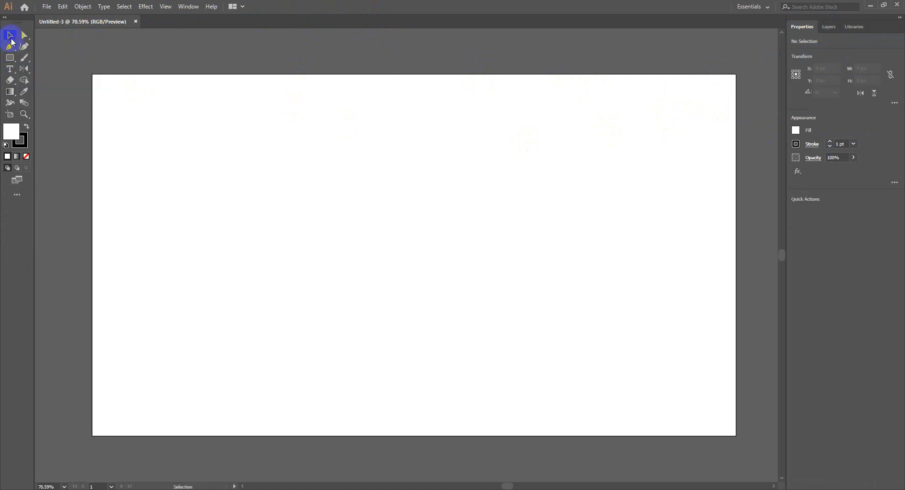
# Add the Print Tiling Tool from the full tool list to the toolbar, in the Artboard Tool's slot
pyautogui.click(17, 194)
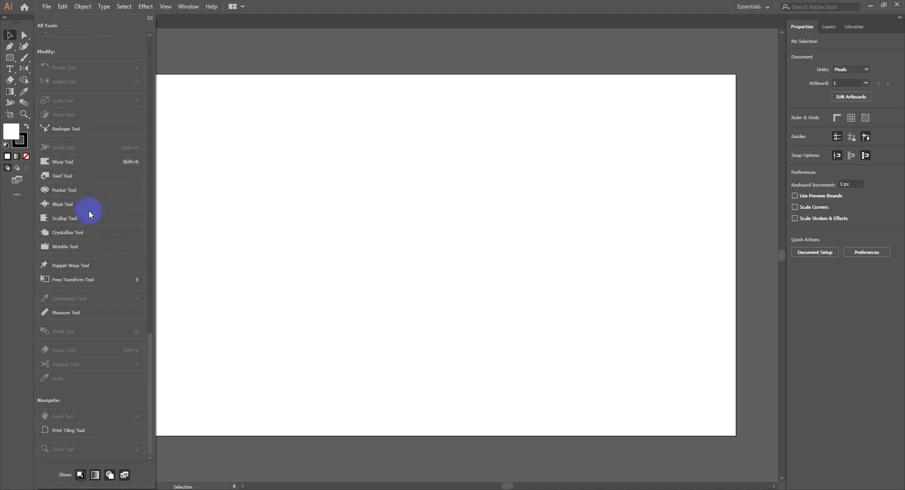
pyautogui.click(126, 353)
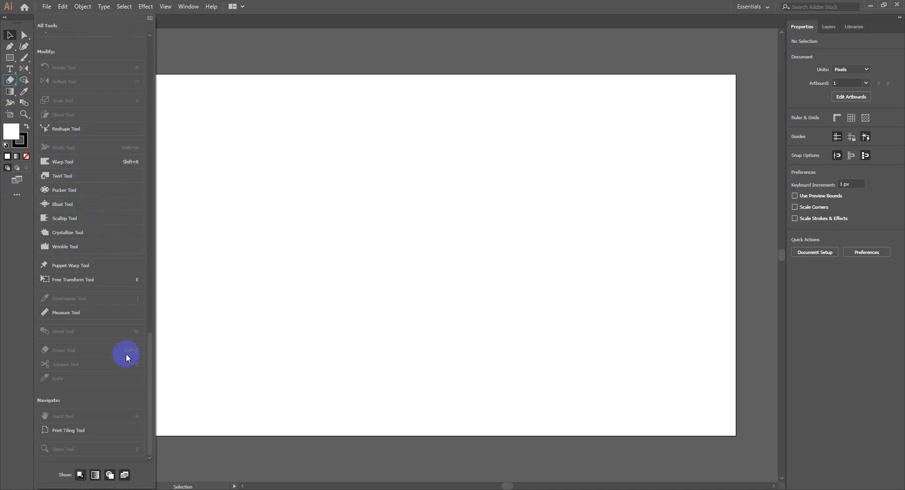
pyautogui.click(73, 434)
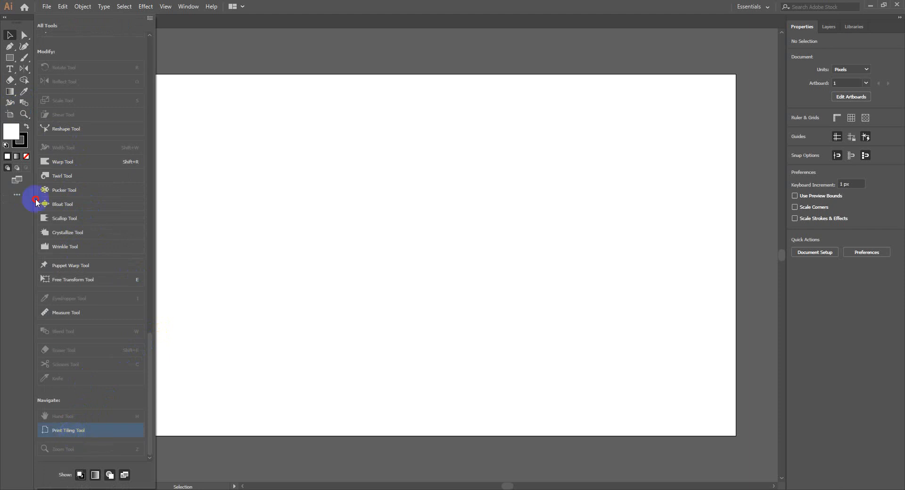
pyautogui.click(11, 115)
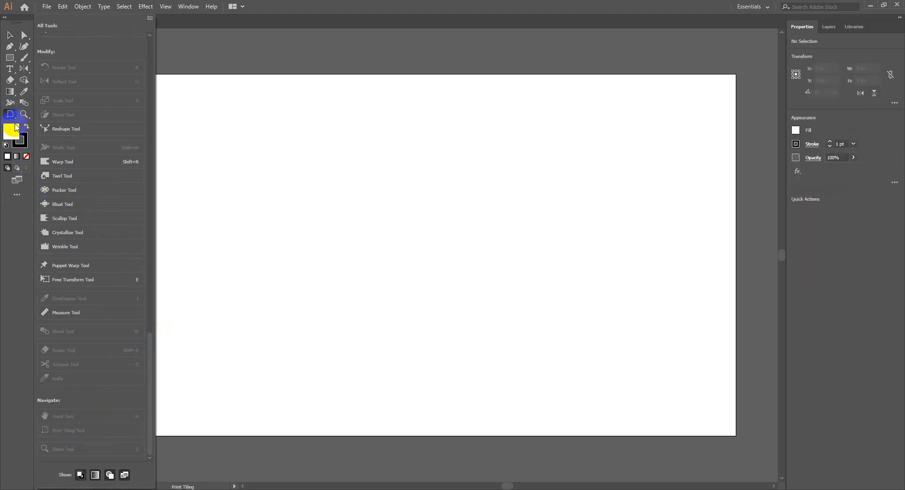
pyautogui.moveTo(13, 118)
pyautogui.mouseDown()
pyautogui.moveTo(61, 115)
pyautogui.moveTo(63, 134)
pyautogui.mouseUp()
# Browse the complete list of tools, from the selection and drawing groups down to the navigation group, and close the list
pyautogui.scroll(10, 125, 426)
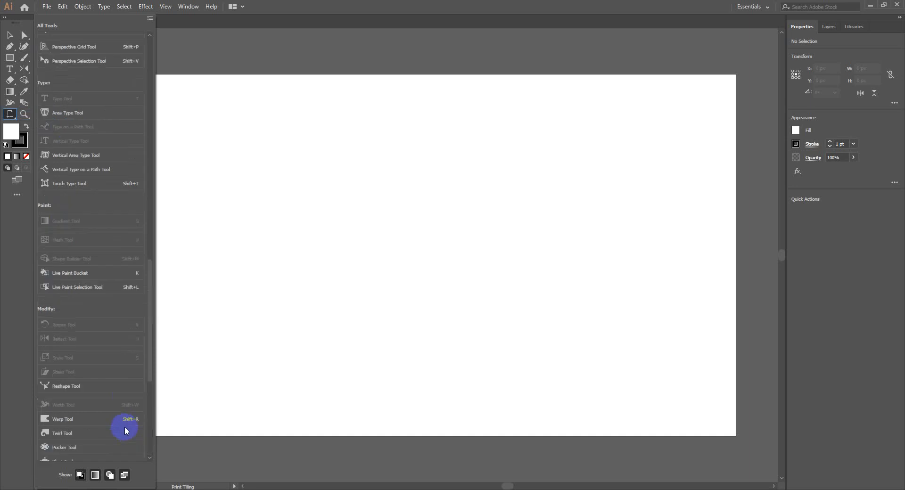
pyautogui.scroll(5, 124, 426)
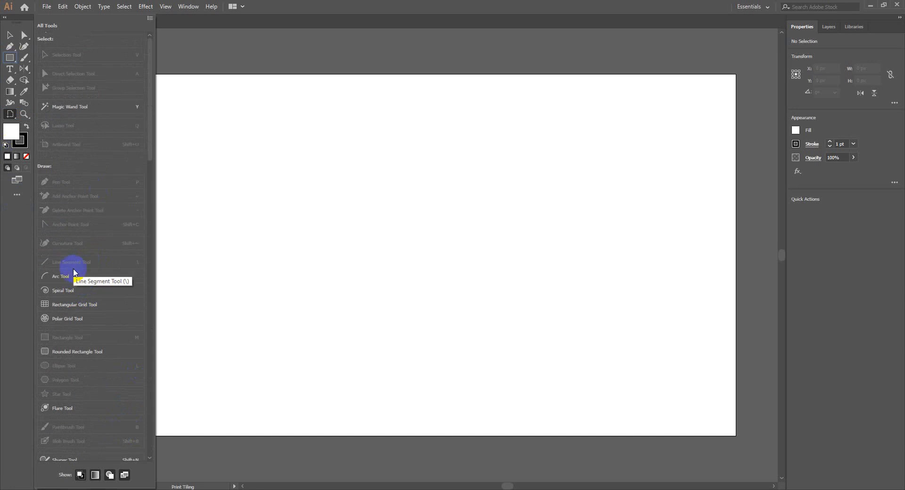
pyautogui.moveTo(66, 276)
pyautogui.mouseDown()
pyautogui.moveTo(25, 23)
pyautogui.moveTo(20, 49)
pyautogui.moveTo(77, 223)
pyautogui.mouseUp()
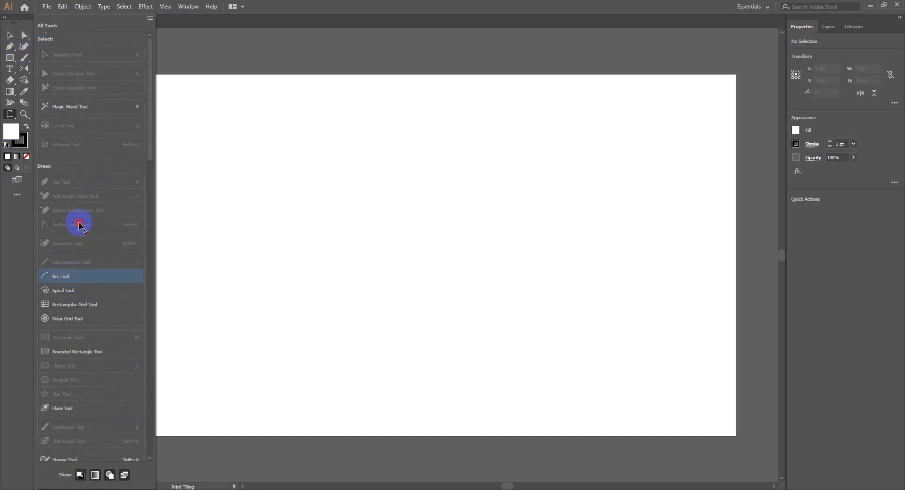
pyautogui.scroll(-10, 118, 319)
pyautogui.scroll(-4, 118, 319)
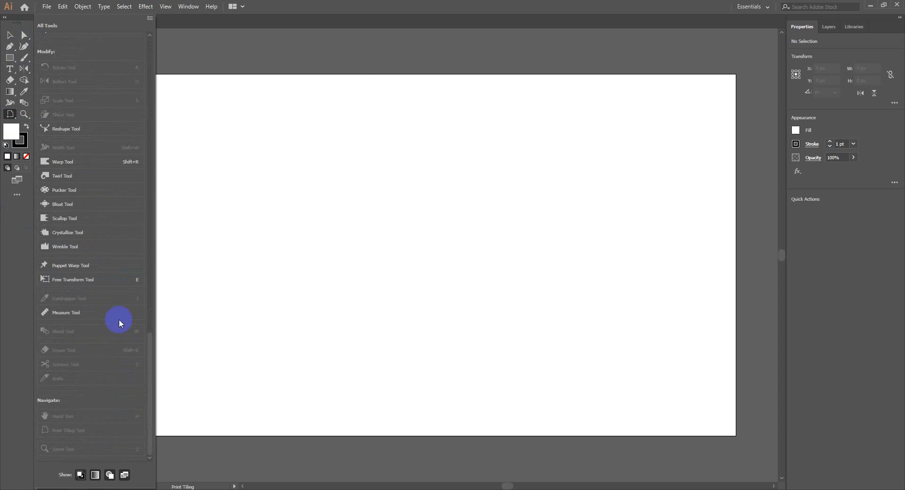
pyautogui.scroll(10, 120, 311)
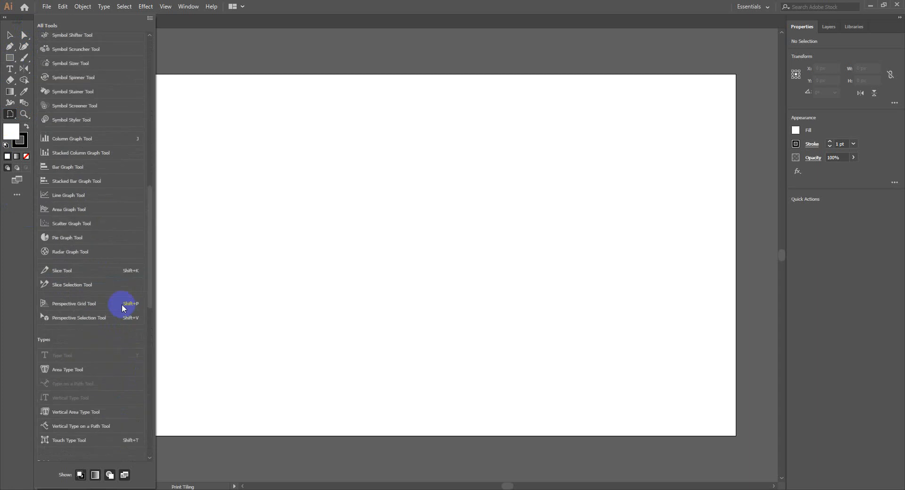
pyautogui.click(15, 192)
pyautogui.click(16, 192)
pyautogui.scroll(10, 76, 148)
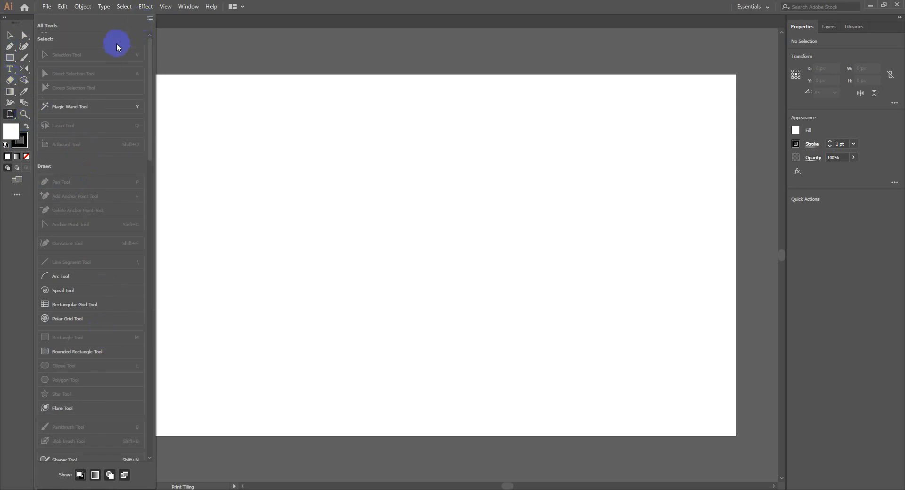
pyautogui.click(13, 196)
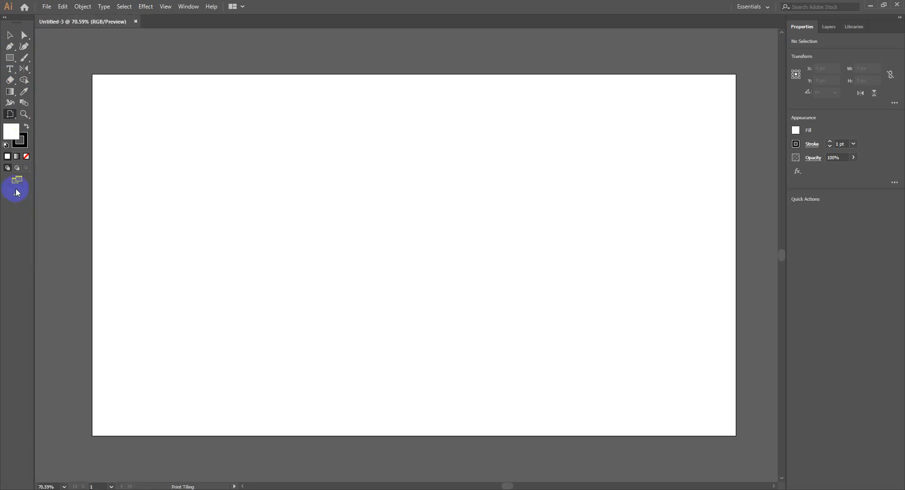
# Switch to the Selection Tool and make the fill color active
pyautogui.click(11, 36)
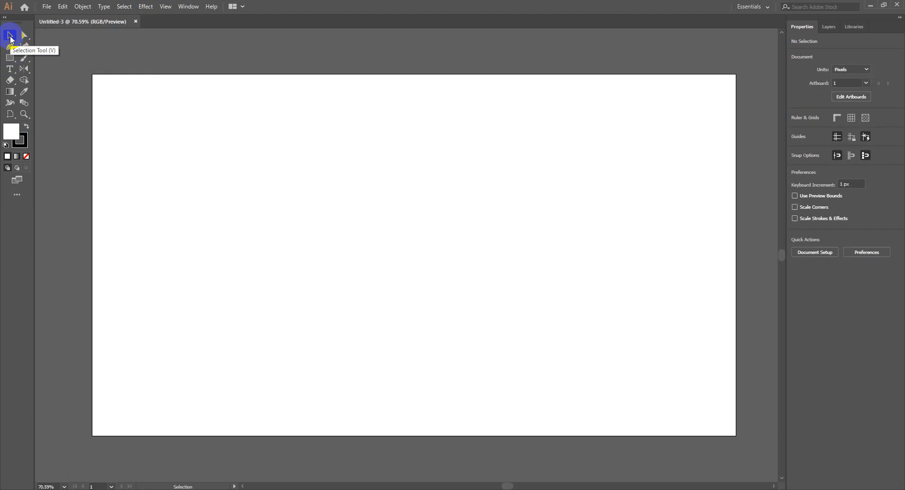
pyautogui.click(11, 135)
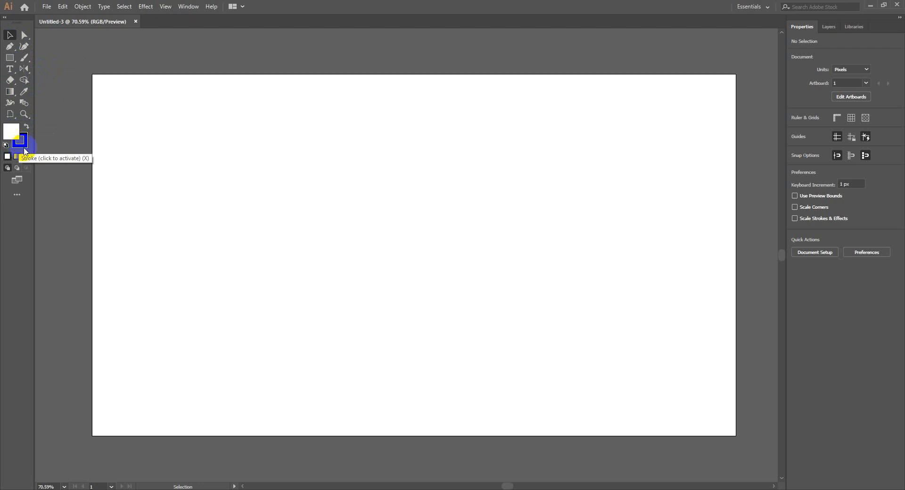
pyautogui.scroll(2, 232, 246)
pyautogui.click(233, 246)
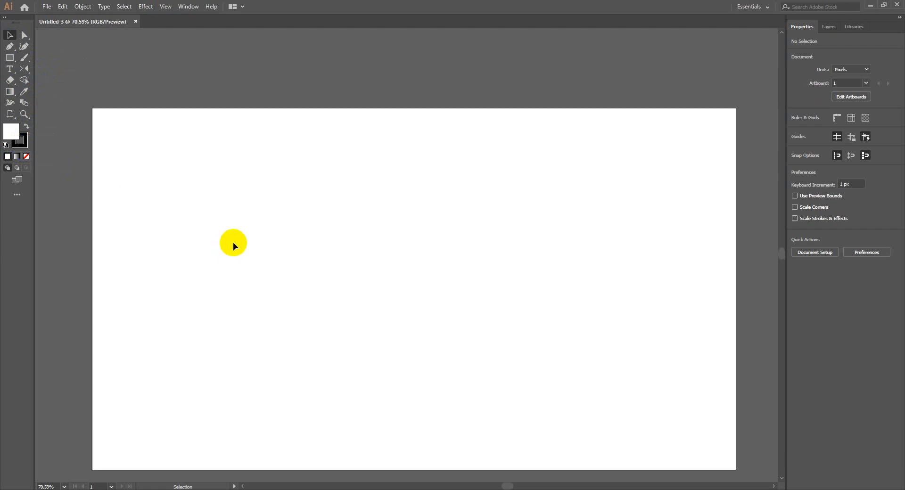
pyautogui.scroll(2, 233, 242)
pyautogui.scroll(-3, 234, 239)
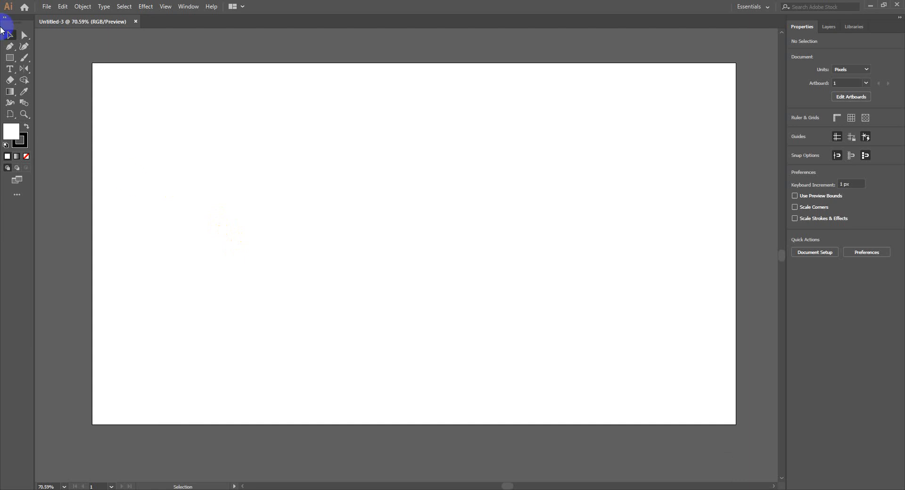
# Detach the shape tools group as a floating panel, move it onto the artboard, and close it
pyautogui.click(10, 58)
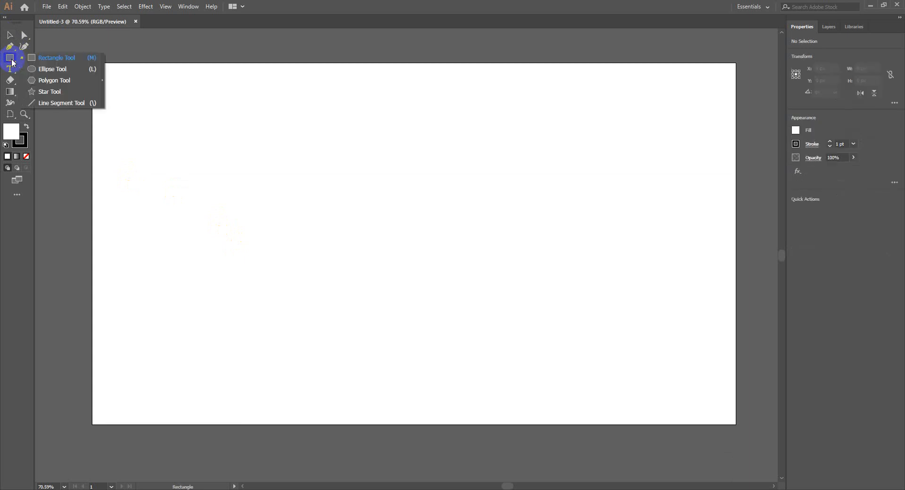
pyautogui.click(103, 81)
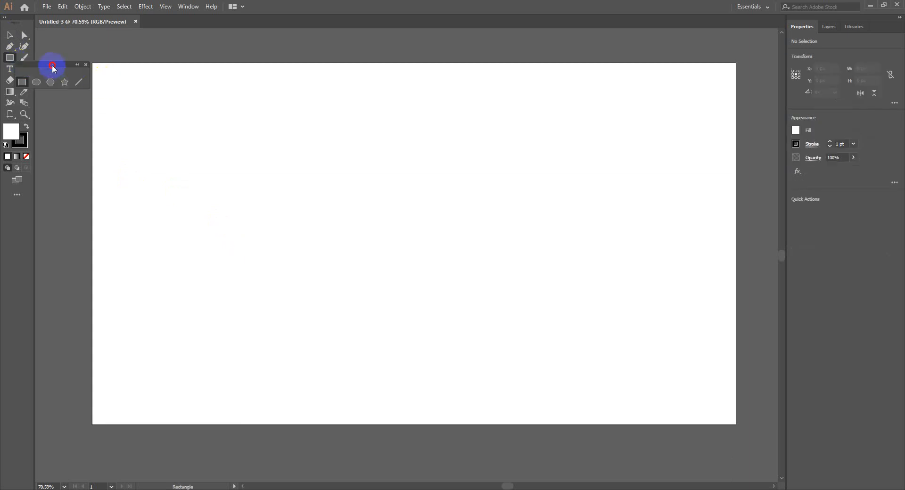
pyautogui.moveTo(55, 68); pyautogui.dragTo(412, 77)
pyautogui.click(445, 100)
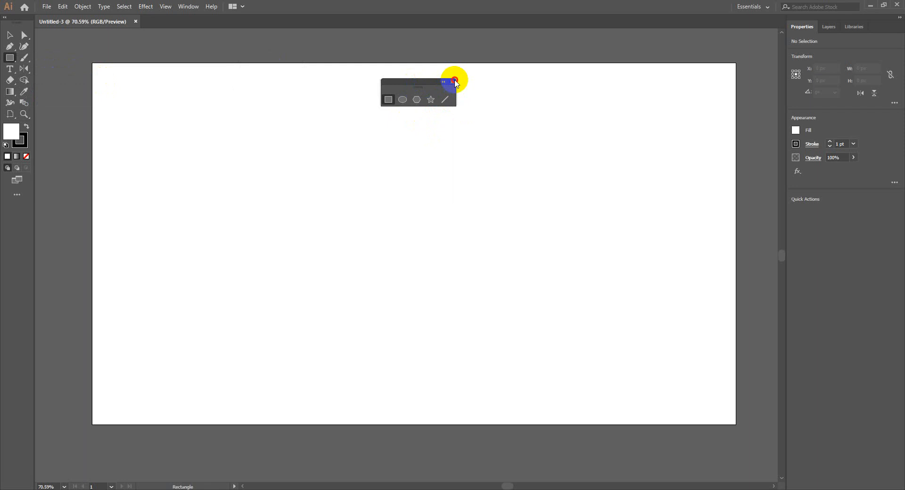
pyautogui.click(454, 82)
# Detach the shape tools group again as a floating panel over the artboard's top edge and activate the Rectangle Tool
pyautogui.moveTo(7, 61); pyautogui.dragTo(104, 76)
pyautogui.moveTo(45, 68); pyautogui.dragTo(422, 63)
pyautogui.click(399, 79)
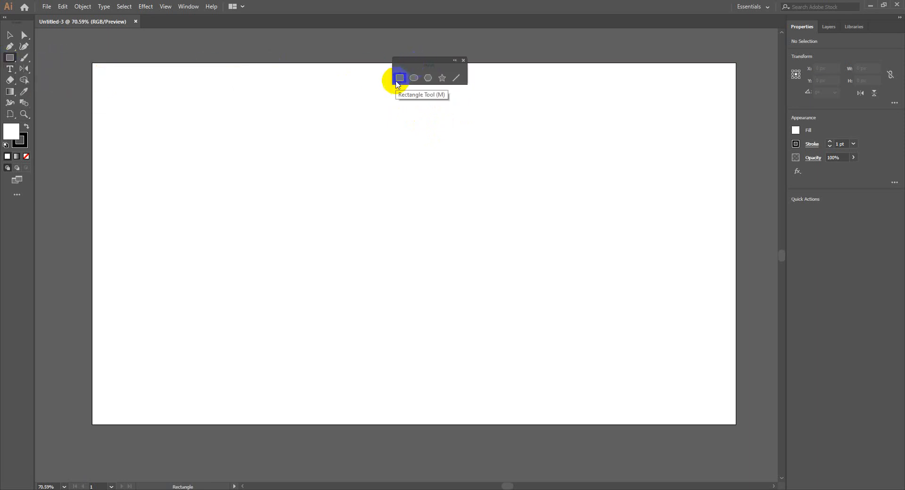
# Draw a rectangle about 598 x 423 px on the left half of the artboard and deselect it with the Selection Tool
pyautogui.moveTo(151, 137); pyautogui.dragTo(433, 336)
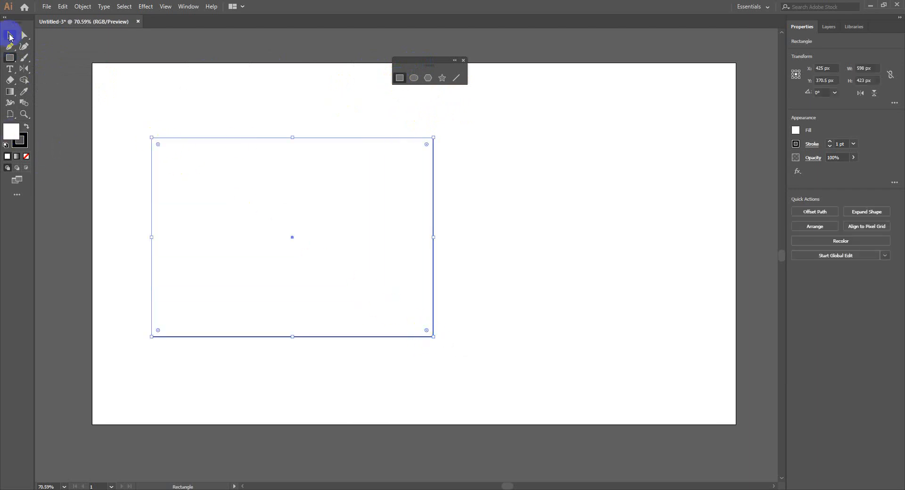
pyautogui.click(9, 34)
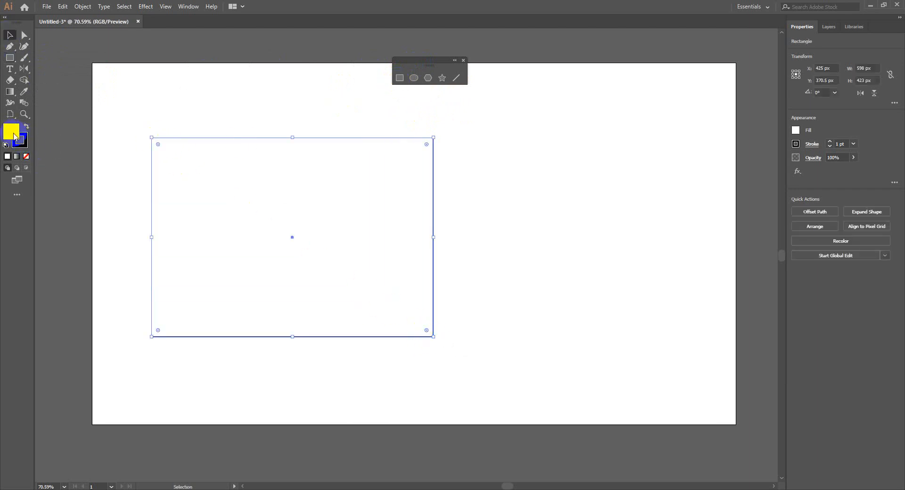
pyautogui.click(182, 84)
pyautogui.click(215, 198)
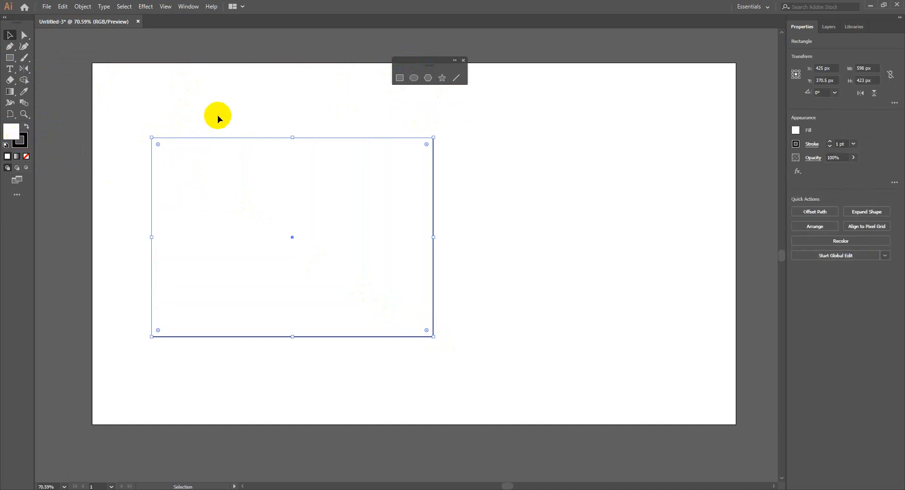
pyautogui.click(227, 106)
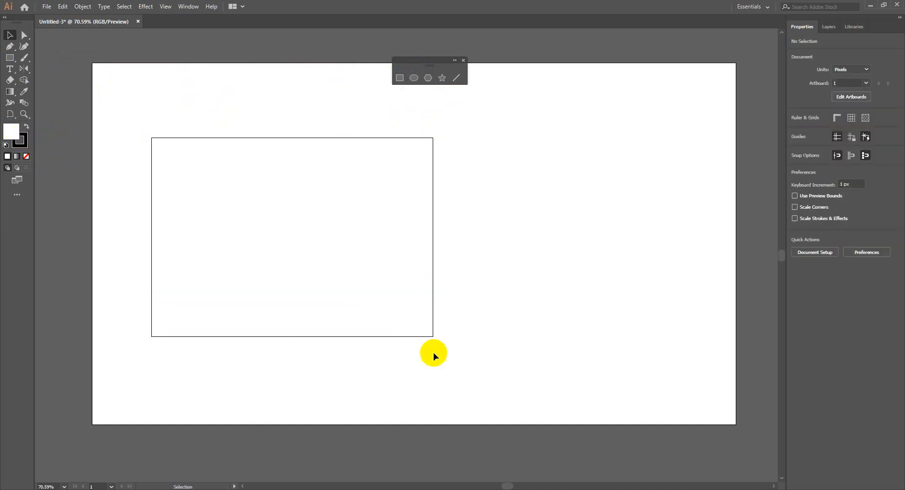
# Fill the rectangle with light blue (#759efc) using the Color Picker and deselect it
pyautogui.click(250, 245)
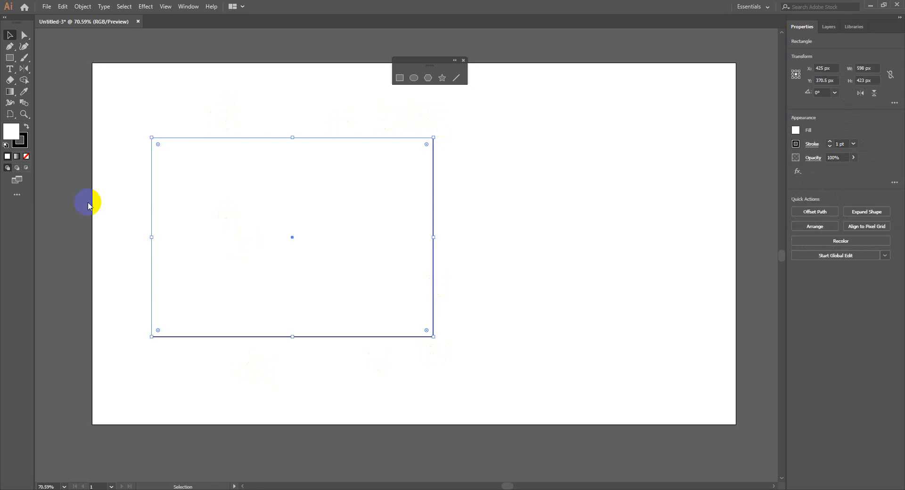
pyautogui.doubleClick(11, 131)
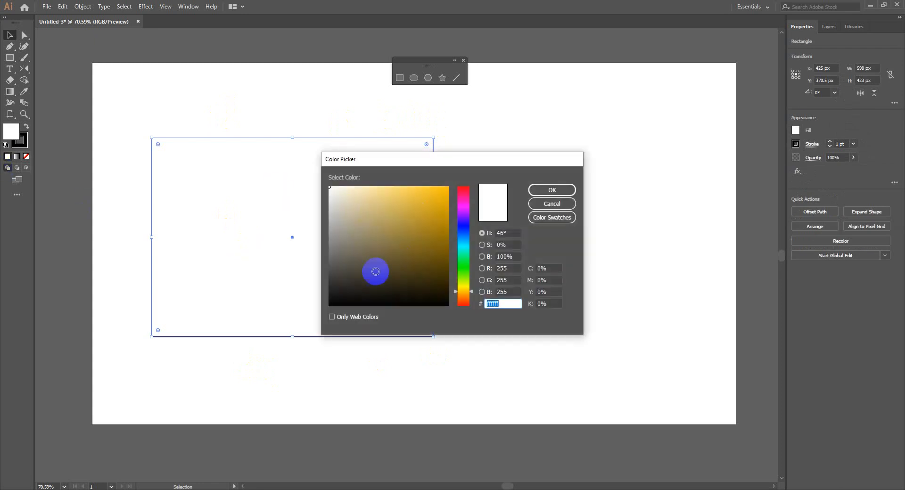
pyautogui.click(463, 232)
pyautogui.click(409, 188)
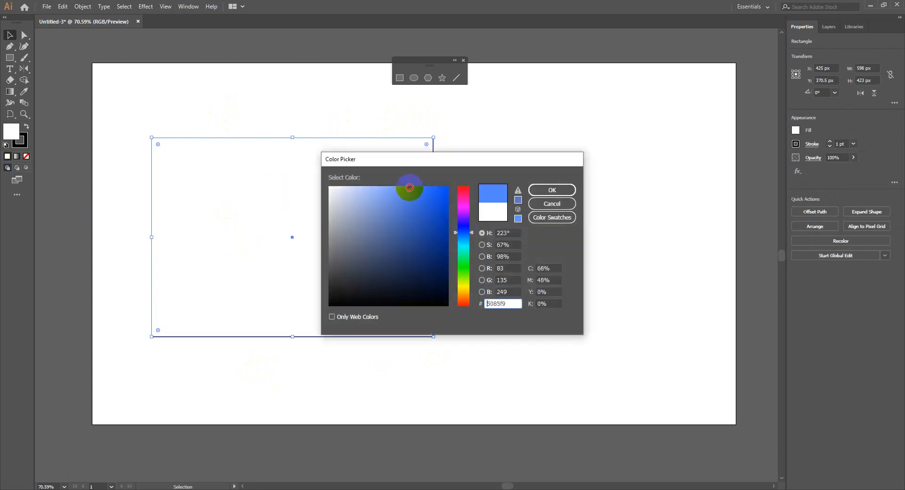
pyautogui.click(551, 190)
pyautogui.click(561, 239)
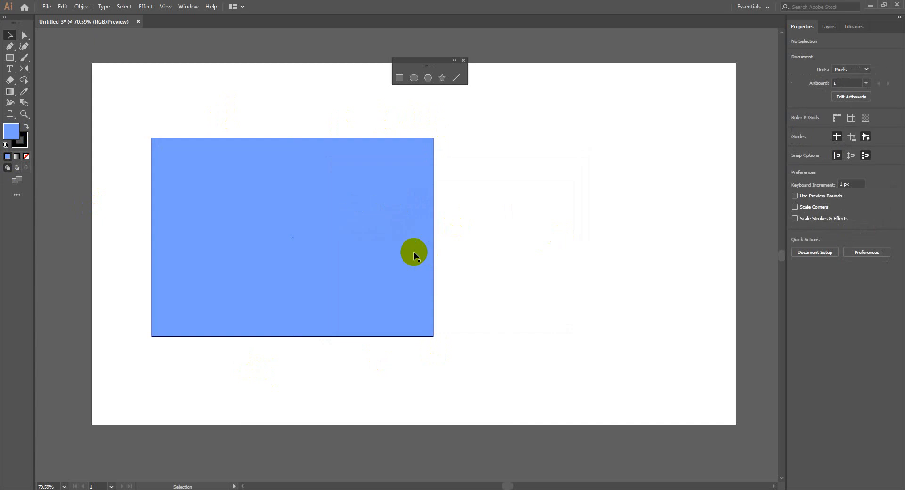
# Remove the rectangle's stroke and make its fill color active
pyautogui.click(413, 252)
pyautogui.click(19, 140)
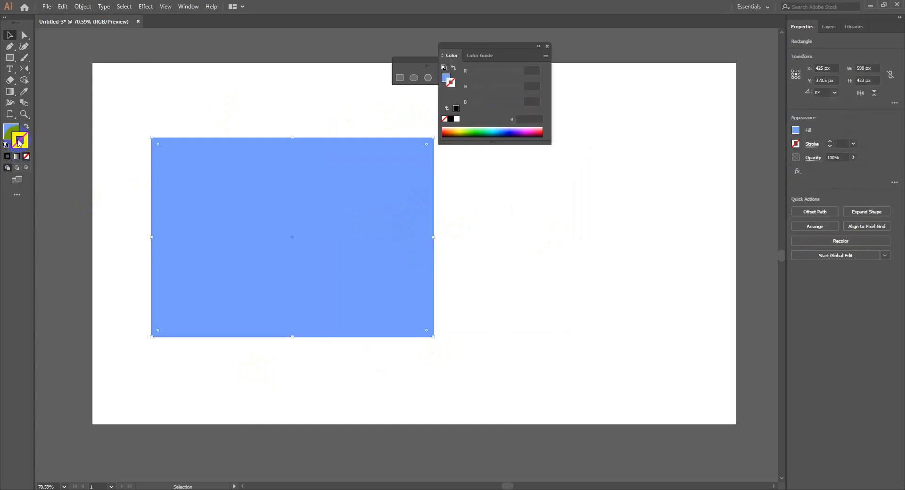
pyautogui.click(11, 130)
pyautogui.moveTo(123, 103); pyautogui.dragTo(451, 333)
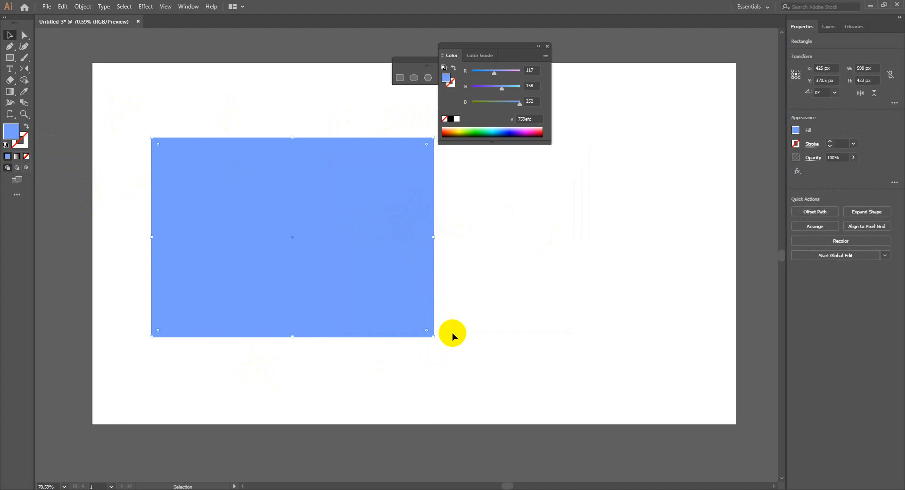
# Set the rectangle's fill to magenta (#e700b6) from the color spectrum and move the Color panel clear of the shape tools
pyautogui.moveTo(471, 131); pyautogui.dragTo(533, 129)
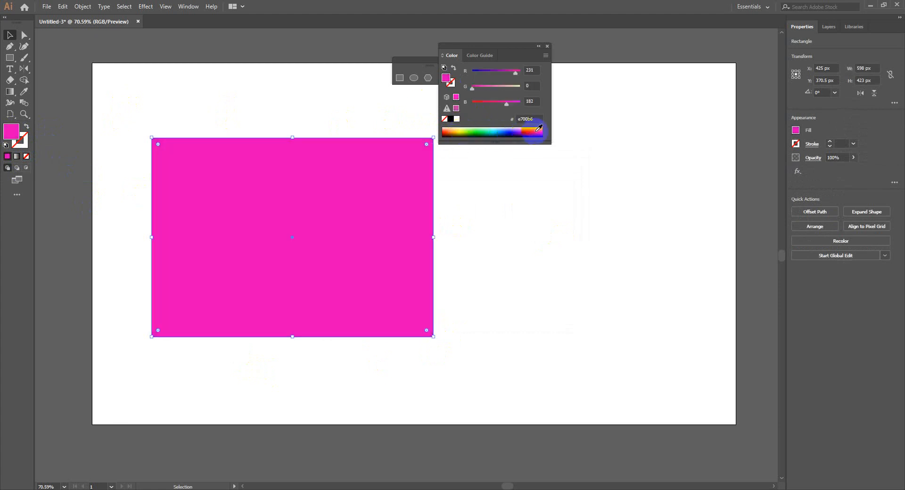
pyautogui.moveTo(495, 48); pyautogui.dragTo(617, 85)
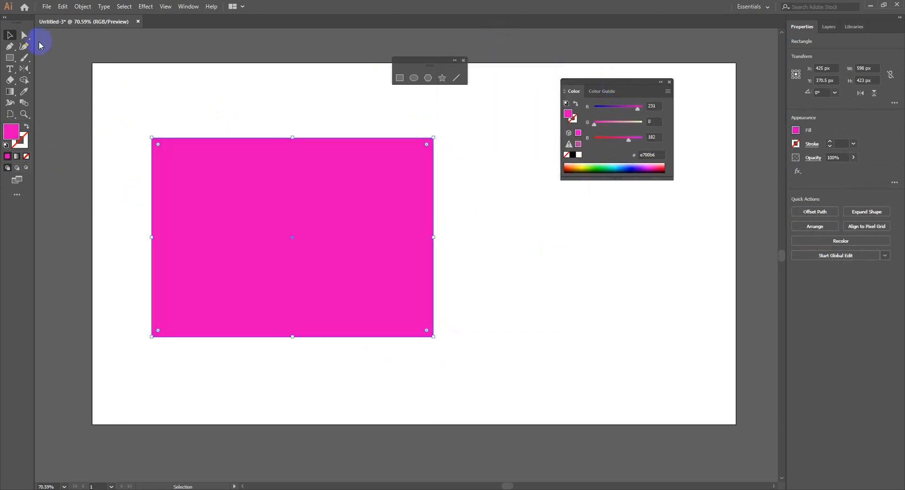
# Draw a nearly circular ellipse about 348 x 349 px beside the rectangle with the Ellipse Tool
pyautogui.click(10, 59)
pyautogui.click(42, 63)
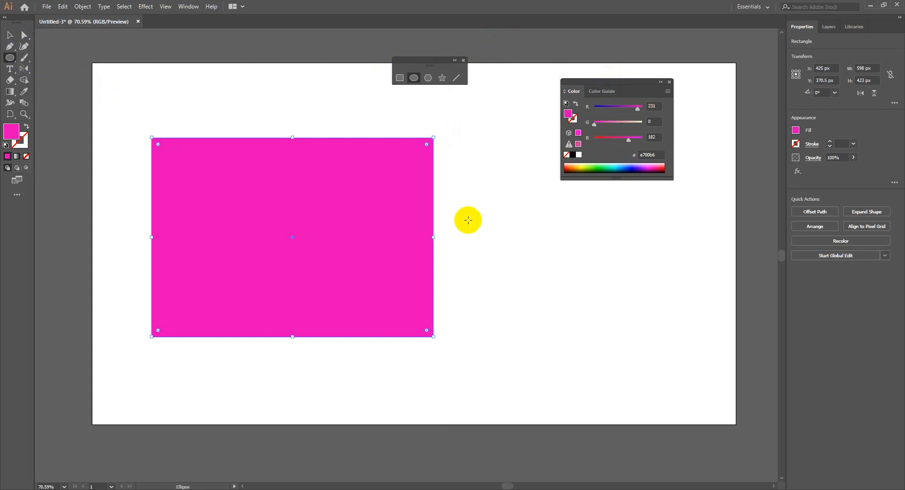
pyautogui.moveTo(493, 200); pyautogui.dragTo(655, 363)
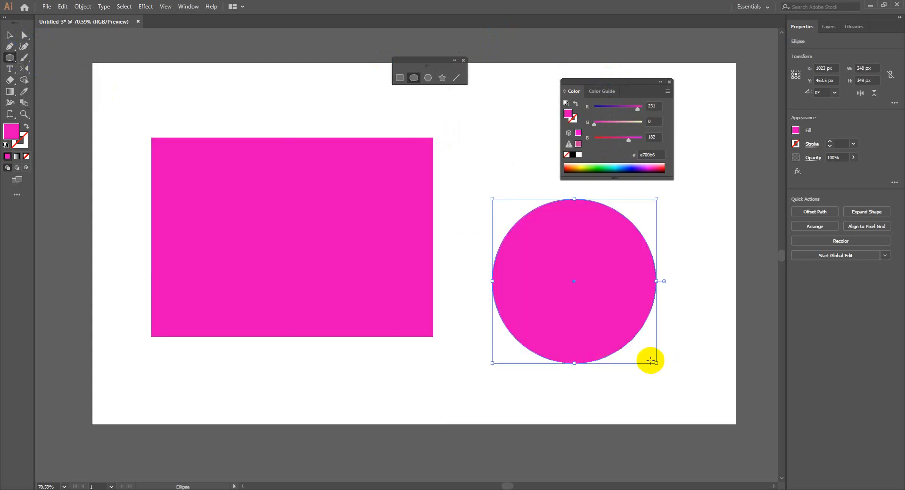
# Undo the ellipse, the magenta fill and the rectangle, including one more trial ellipse, until the artboard is empty
pyautogui.hotkey('ctrl', 'z')
pyautogui.hotkey('ctrl', 'z')
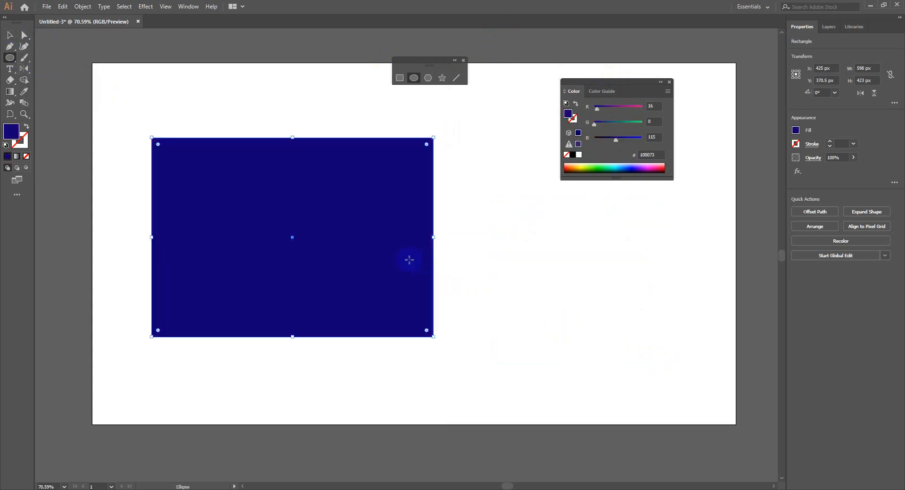
pyautogui.hotkey('ctrl', 'z')
pyautogui.moveTo(214, 113); pyautogui.dragTo(493, 381)
pyautogui.hotkey('ctrl', 'z')
# Draw a polygon about 398 x 429 px, varying its number of sides and ending with a triangle, and delete it
pyautogui.click(14, 56)
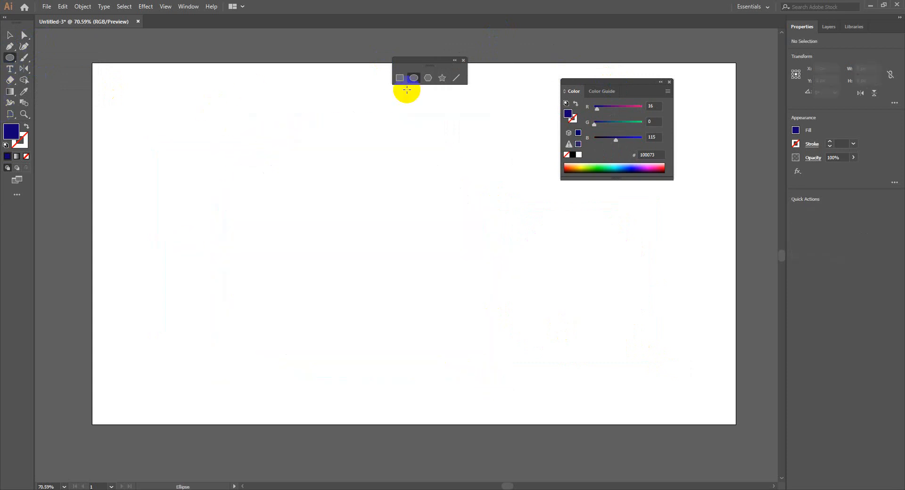
pyautogui.click(428, 79)
pyautogui.moveTo(268, 160)
pyautogui.mouseDown()
pyautogui.moveTo(420, 289)
pyautogui.moveTo(312, 174)
pyautogui.moveTo(359, 218)
pyautogui.moveTo(394, 139)
pyautogui.moveTo(143, 182)
pyautogui.moveTo(442, 203)
pyautogui.moveTo(402, 260)
pyautogui.moveTo(185, 159)
pyautogui.moveTo(210, 129)
pyautogui.moveTo(448, 196)
pyautogui.moveTo(216, 177)
pyautogui.moveTo(424, 289)
pyautogui.moveTo(107, 259)
pyautogui.moveTo(75, 131)
pyautogui.moveTo(329, 265)
pyautogui.moveTo(336, 240)
pyautogui.moveTo(309, 270)
pyautogui.moveTo(261, 269)
pyautogui.moveTo(252, 310)
pyautogui.moveTo(210, 266)
pyautogui.moveTo(242, 278)
pyautogui.moveTo(196, 309)
pyautogui.moveTo(184, 151)
pyautogui.moveTo(292, 158)
pyautogui.moveTo(348, 215)
pyautogui.moveTo(146, 163)
pyautogui.moveTo(313, 267)
pyautogui.mouseUp()
pyautogui.press('Down')
pyautogui.press('Down')
pyautogui.press('Down')
pyautogui.press('Up')
pyautogui.press('Up')
pyautogui.press('Up')
pyautogui.press('Up')
pyautogui.press('Up')
pyautogui.press('Up')
pyautogui.press('Up')
pyautogui.press('Up')
pyautogui.press('Up')
pyautogui.press('Up')
pyautogui.press('Down')
pyautogui.press('Down')
pyautogui.press('Down')
pyautogui.press('Down')
pyautogui.press('Down')
pyautogui.press('Down')
pyautogui.press('Down')
pyautogui.press('Down')
pyautogui.press('Down')
pyautogui.press('Down')
pyautogui.press('Up')
pyautogui.press('Up')
pyautogui.press('Up')
pyautogui.press('Up')
pyautogui.press('Up')
pyautogui.press('Up')
pyautogui.press('Up')
pyautogui.press('Up')
pyautogui.press('Down')
pyautogui.press('Down')
pyautogui.press('Down')
pyautogui.press('Down')
pyautogui.press('Down')
pyautogui.press('Down')
pyautogui.press('Up')
pyautogui.press('Up')
pyautogui.press('Up')
pyautogui.press('Down')
pyautogui.press('Down')
pyautogui.press('Down')
pyautogui.press('Down')
pyautogui.press('Down')
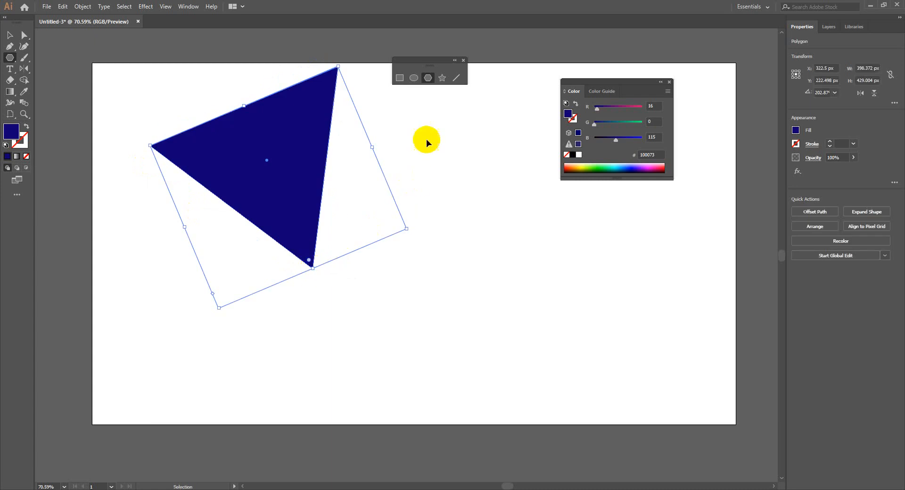
pyautogui.press('Delete')
# Draw a star about 723 px wide, adding points until it forms a dense burst, and undo it
pyautogui.click(442, 78)
pyautogui.moveTo(279, 200); pyautogui.dragTo(288, 285)
pyautogui.press('Up')
pyautogui.press('Up')
pyautogui.press('Up')
pyautogui.press('Up')
pyautogui.press('Up')
pyautogui.press('Up')
pyautogui.press('Up')
pyautogui.press('Up')
pyautogui.press('Up')
pyautogui.press('Up')
pyautogui.press('Up')
pyautogui.press('Up')
pyautogui.press('Up')
pyautogui.press('Up')
pyautogui.press('Up')
pyautogui.press('Up')
pyautogui.press('Up')
pyautogui.press('Up')
pyautogui.press('Up')
pyautogui.press('Up')
pyautogui.press('Up')
pyautogui.moveTo(291, 289); pyautogui.dragTo(311, 366)
pyautogui.press('Up')
pyautogui.press('Up')
pyautogui.press('Up')
pyautogui.press('Up')
pyautogui.press('Up')
pyautogui.press('Up')
pyautogui.press('Up')
pyautogui.press('Up')
pyautogui.press('Up')
pyautogui.press('Up')
pyautogui.press('Up')
pyautogui.press('Up')
pyautogui.press('Up')
pyautogui.press('Up')
pyautogui.press('Up')
pyautogui.press('Up')
pyautogui.press('Up')
pyautogui.press('Up')
pyautogui.press('Up')
pyautogui.press('Up')
pyautogui.moveTo(419, 358); pyautogui.dragTo(462, 298)
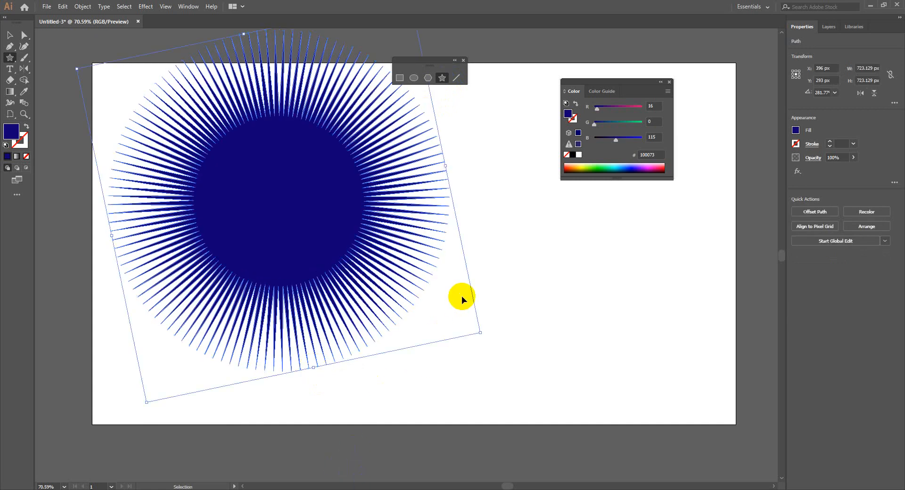
pyautogui.hotkey('ctrl', 'z')
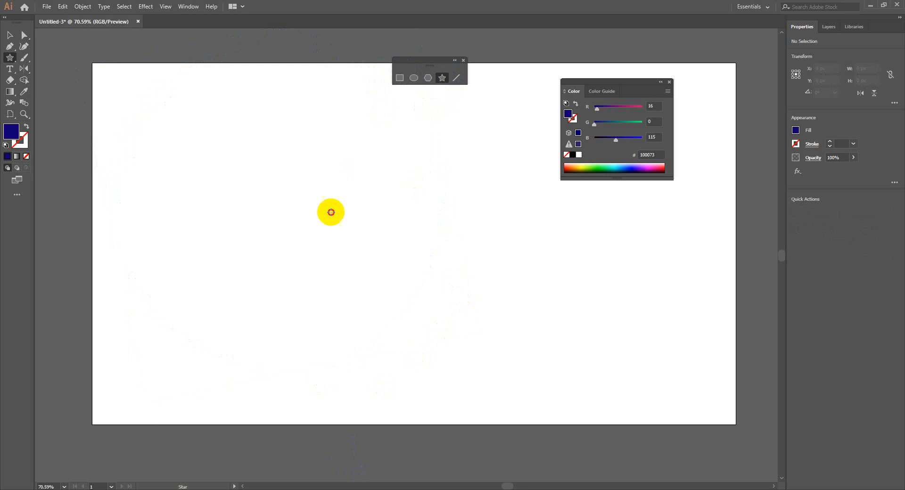
# Draw a star, reduce it to five points at about 262 x 261 px, and delete it
pyautogui.moveTo(330, 209); pyautogui.dragTo(340, 271)
pyautogui.press('Down')
pyautogui.press('Down')
pyautogui.press('Down')
pyautogui.press('Down')
pyautogui.press('Down')
pyautogui.press('Down')
pyautogui.press('Down')
pyautogui.press('Down')
pyautogui.press('Down')
pyautogui.press('Down')
pyautogui.press('Down')
pyautogui.press('Down')
pyautogui.press('Down')
pyautogui.press('Down')
pyautogui.press('Down')
pyautogui.press('Down')
pyautogui.press('Down')
pyautogui.press('Down')
pyautogui.press('Down')
pyautogui.press('Down')
pyautogui.press('Down')
pyautogui.press('Down')
pyautogui.press('Down')
pyautogui.press('Down')
pyautogui.press('Down')
pyautogui.press('Down')
pyautogui.press('Down')
pyautogui.press('Down')
pyautogui.press('Down')
pyautogui.press('Down')
pyautogui.press('Down')
pyautogui.press('Down')
pyautogui.press('Up')
pyautogui.click(9, 40)
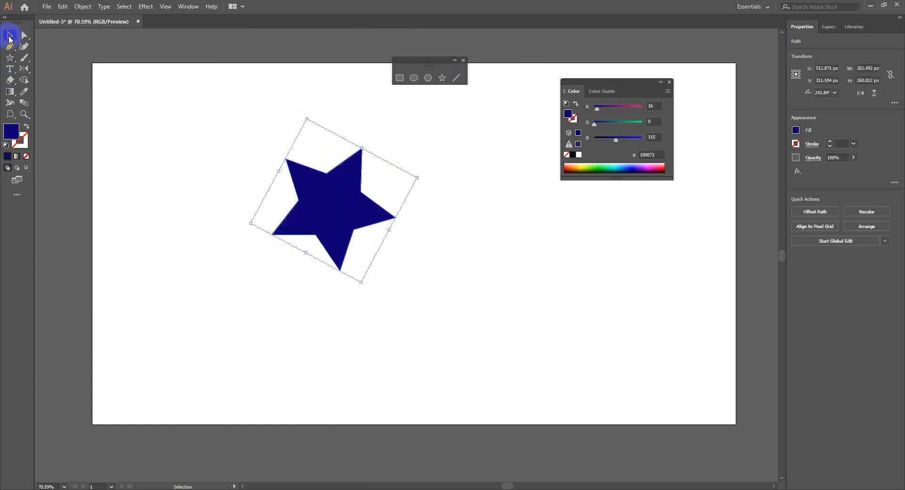
pyautogui.press('Delete')
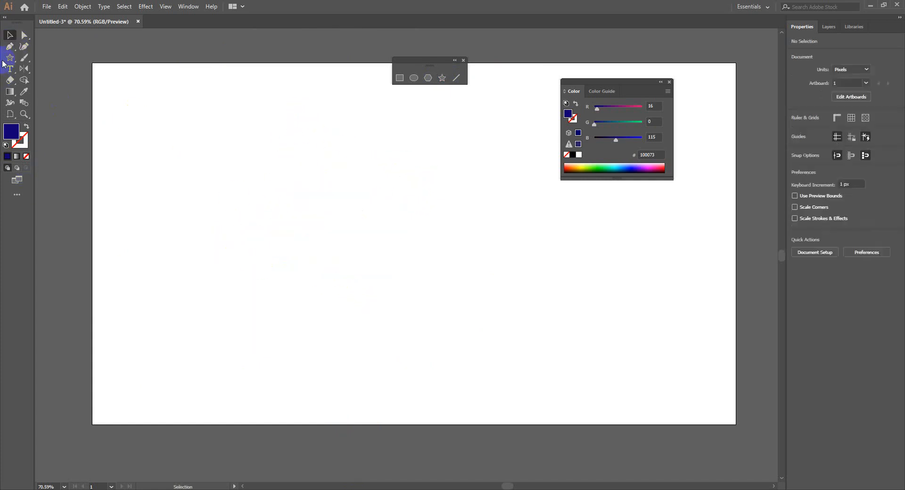
# Draw a dark blue rectangle about 364 x 428 px on the empty artboard
pyautogui.moveTo(10, 58); pyautogui.dragTo(33, 61)
pyautogui.moveTo(215, 124); pyautogui.dragTo(387, 325)
pyautogui.moveTo(9, 57)
pyautogui.mouseDown()
pyautogui.moveTo(41, 66)
pyautogui.moveTo(10, 58)
pyautogui.mouseUp()
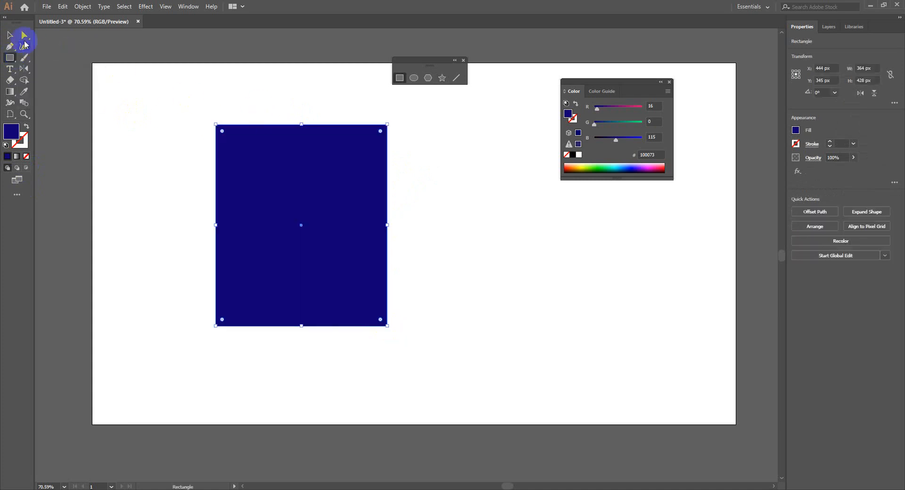
pyautogui.click(9, 35)
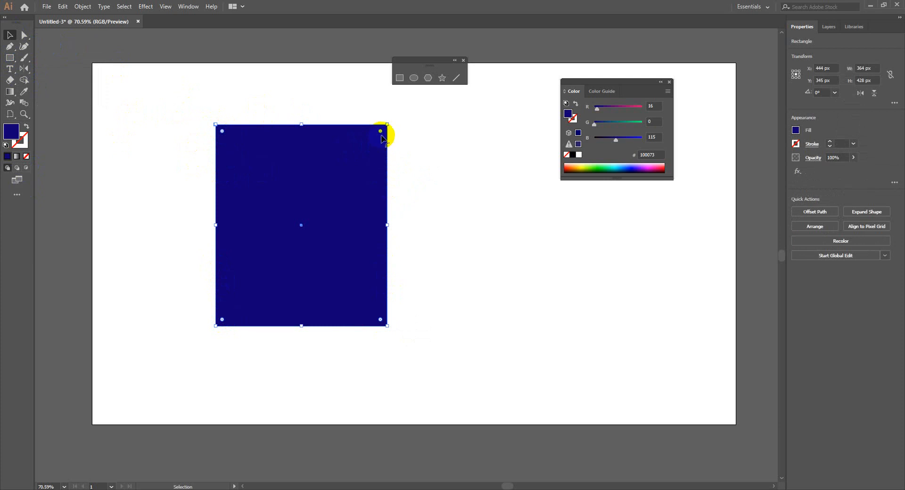
# Try rounding all four corners of the rectangle, undoing each attempt
pyautogui.moveTo(380, 132); pyautogui.dragTo(347, 165)
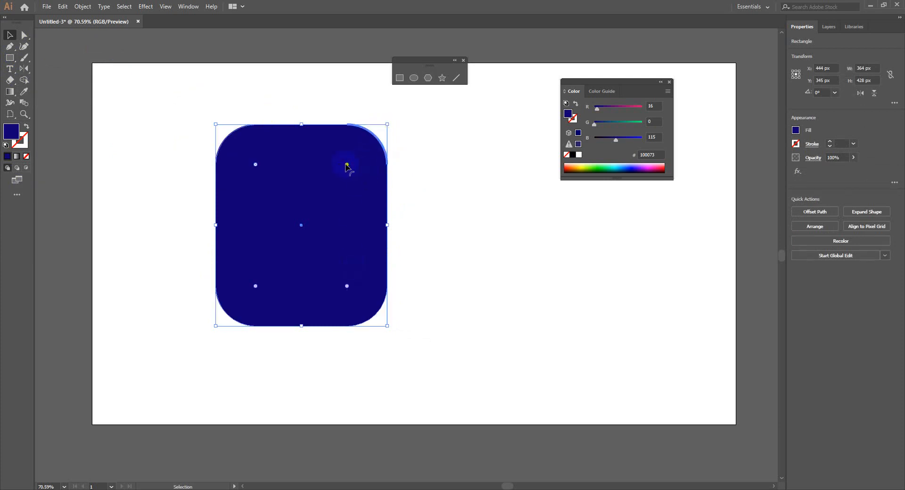
pyautogui.hotkey('ctrl', 'z')
pyautogui.moveTo(381, 135); pyautogui.dragTo(367, 147)
pyautogui.hotkey('ctrl', 'z')
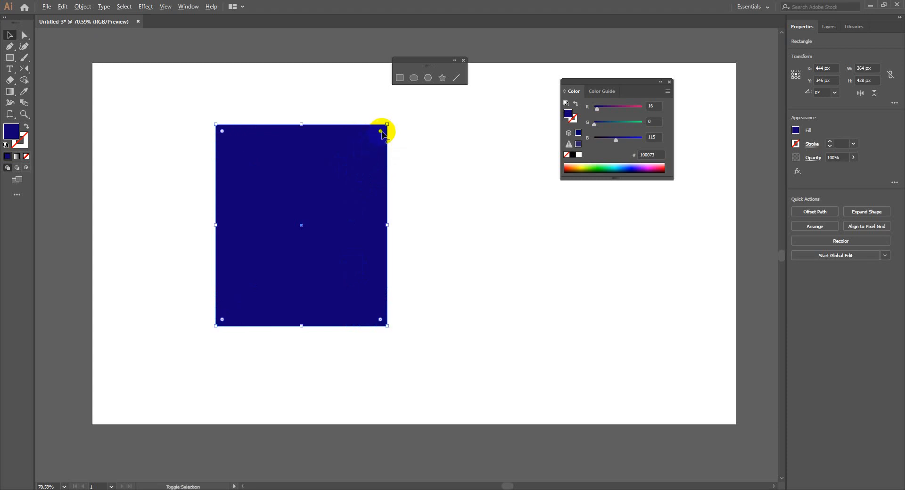
# Try rounding only the rectangle's upper-right corner, undoing each attempt
pyautogui.moveTo(382, 133)
pyautogui.mouseDown()
pyautogui.moveTo(333, 152)
pyautogui.moveTo(363, 149)
pyautogui.moveTo(367, 137)
pyautogui.moveTo(330, 152)
pyautogui.moveTo(384, 144)
pyautogui.moveTo(335, 144)
pyautogui.moveTo(366, 137)
pyautogui.mouseUp()
pyautogui.hotkey('ctrl', 'z')
pyautogui.hotkey('ctrl', 'z')
pyautogui.hotkey('ctrl', 'z')
pyautogui.moveTo(380, 133); pyautogui.dragTo(286, 178)
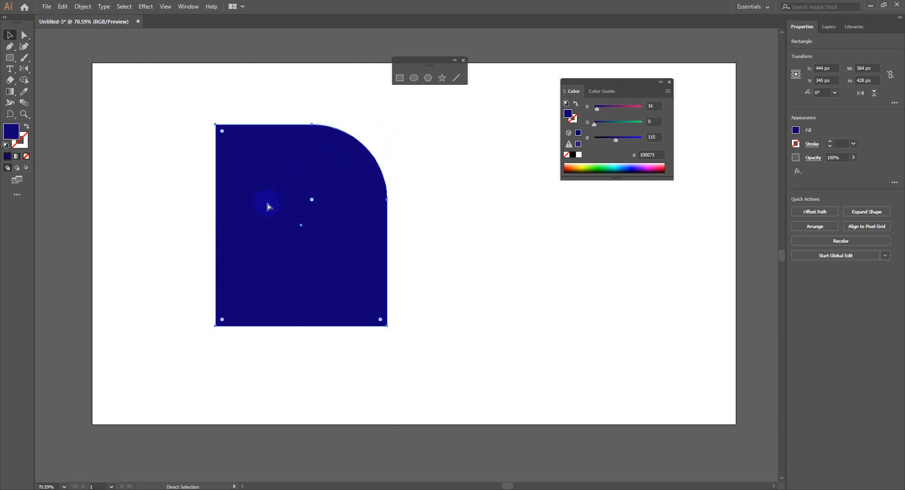
pyautogui.hotkey('ctrl', 'z')
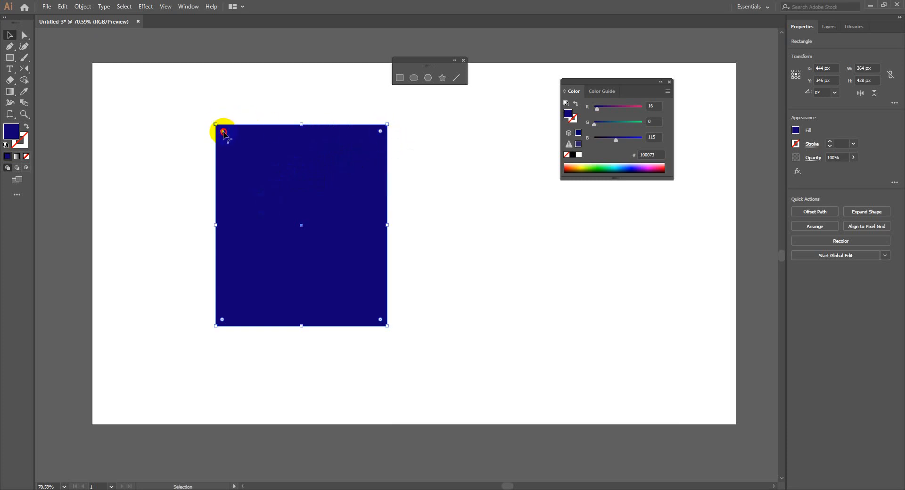
# Strongly round only the rectangle's upper-left corner, undo the rounding, and delete the rectangle
pyautogui.moveTo(222, 131); pyautogui.dragTo(381, 268)
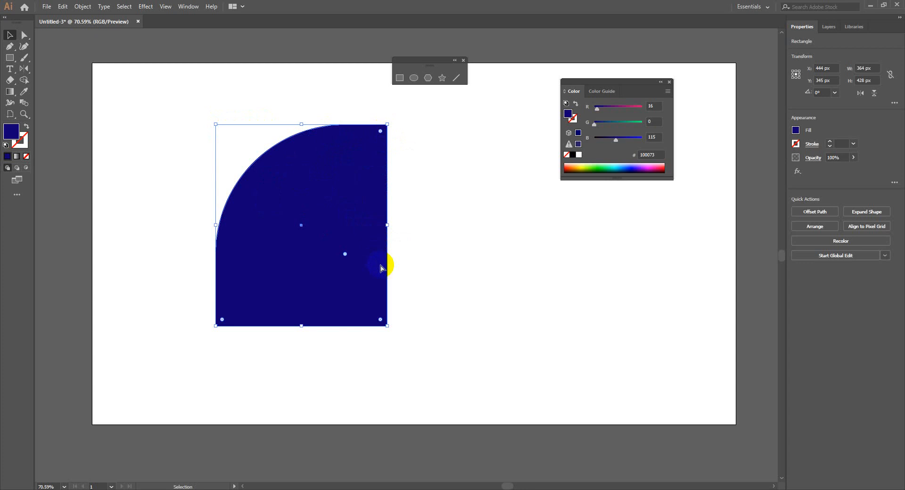
pyautogui.hotkey('ctrl', 'z')
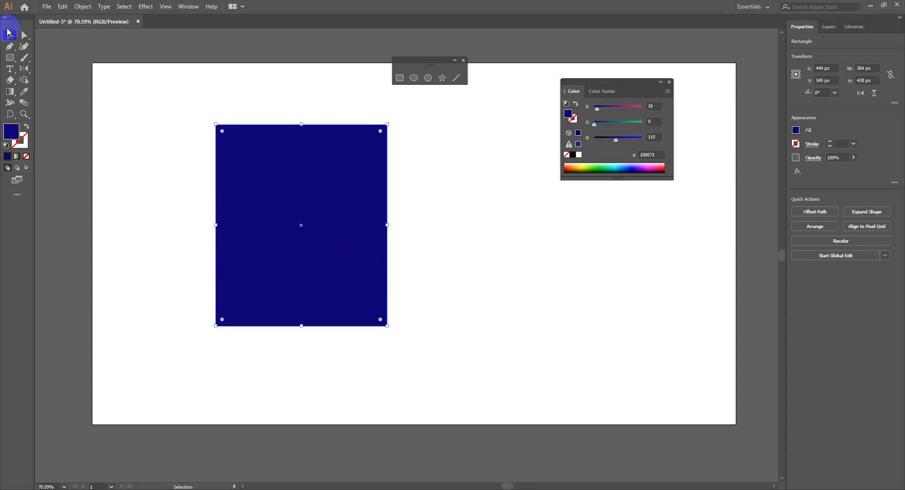
pyautogui.moveTo(156, 101); pyautogui.dragTo(394, 307)
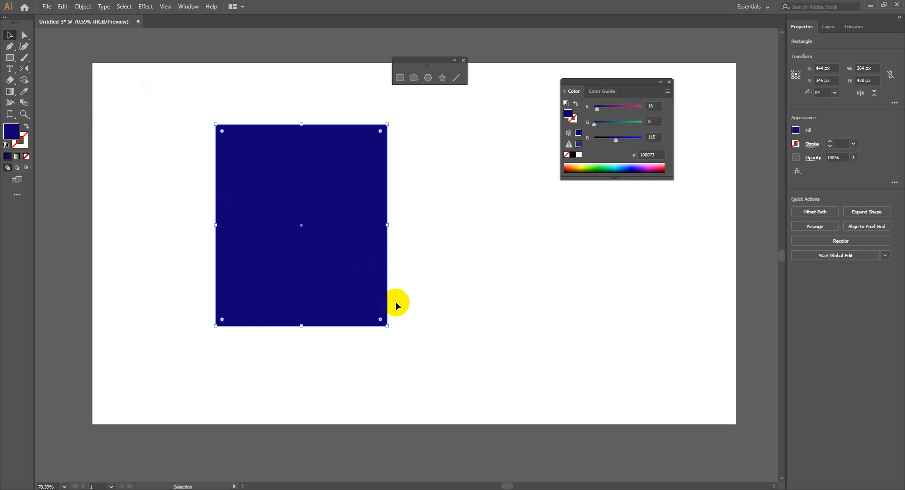
pyautogui.press('Delete')
# Draw a circle about 415 x 415 px with the Ellipse Tool and fill it with bright red #ff180d
pyautogui.click(9, 59)
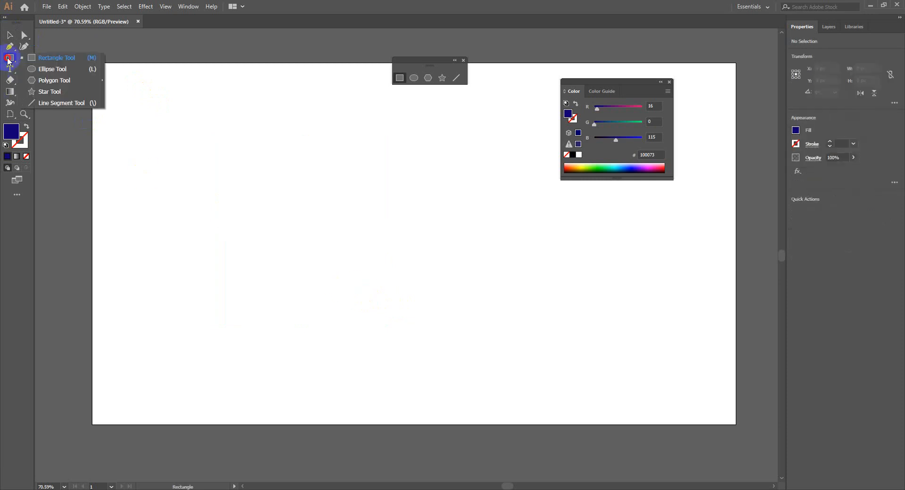
pyautogui.click(60, 71)
pyautogui.moveTo(228, 178); pyautogui.dragTo(423, 374)
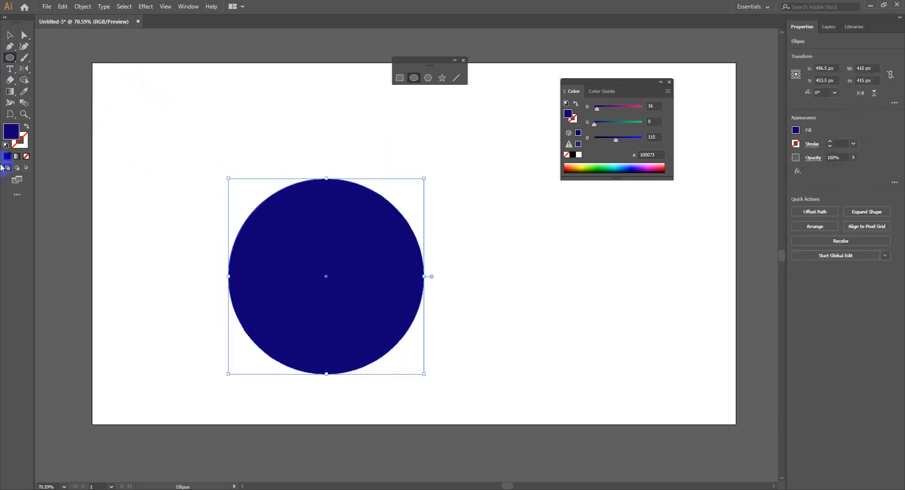
pyautogui.doubleClick(10, 138)
pyautogui.click(463, 304)
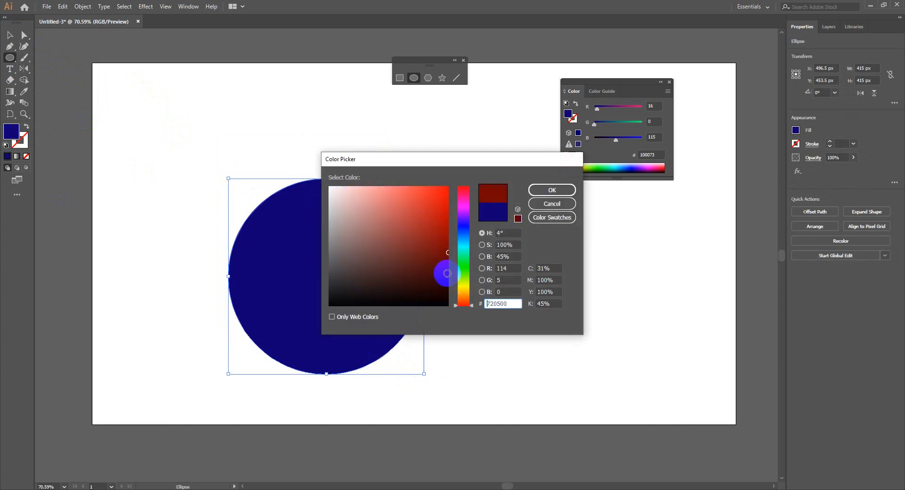
pyautogui.moveTo(444, 269); pyautogui.dragTo(443, 180)
pyautogui.click(551, 190)
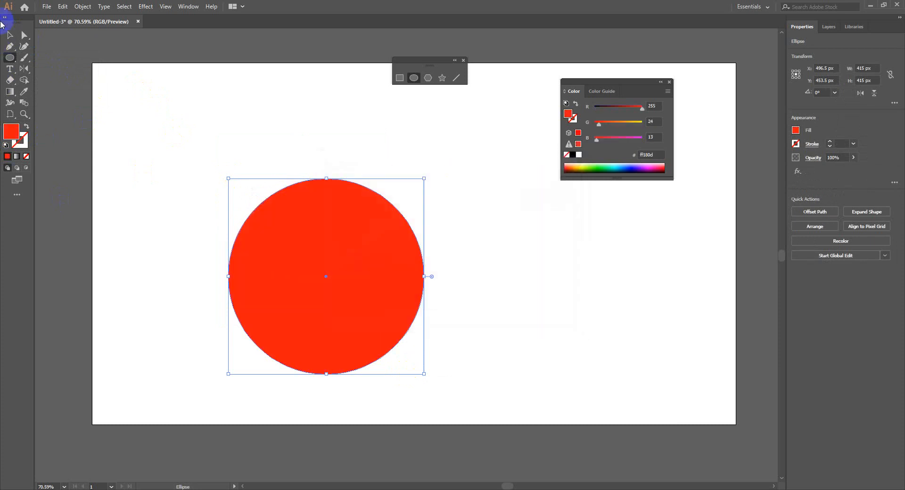
# Move the red circle toward the upper left of the artboard and place a level copy beside it
pyautogui.click(8, 36)
pyautogui.moveTo(338, 290); pyautogui.dragTo(262, 235)
pyautogui.moveTo(291, 241); pyautogui.dragTo(436, 280)
pyautogui.press('space')
pyautogui.moveTo(182, 146); pyautogui.dragTo(498, 348)
pyautogui.hotkey('ctrl', 'z')
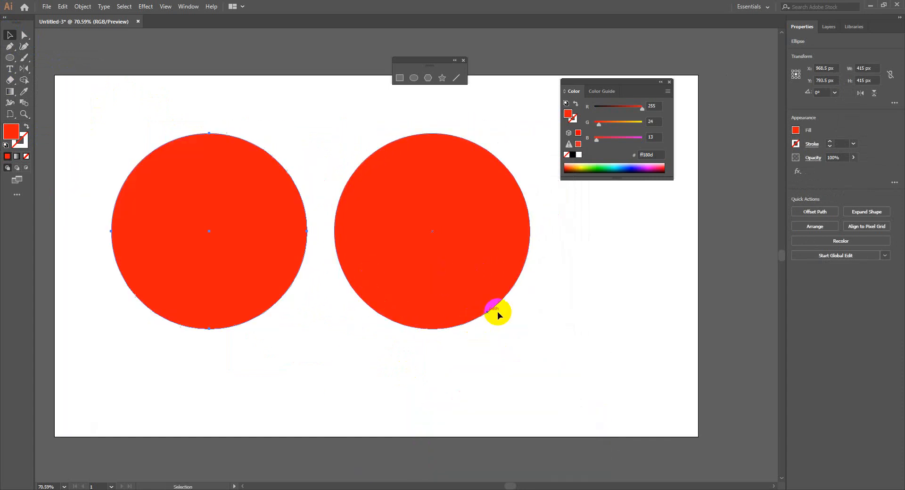
# Scale both circles proportionally to about 314 x 147 px overall and reposition the pair near the artboard's upper edge
pyautogui.moveTo(554, 336); pyautogui.dragTo(87, 169)
pyautogui.keyDown('shift'); pyautogui.click(256, 263); pyautogui.keyUp('shift')
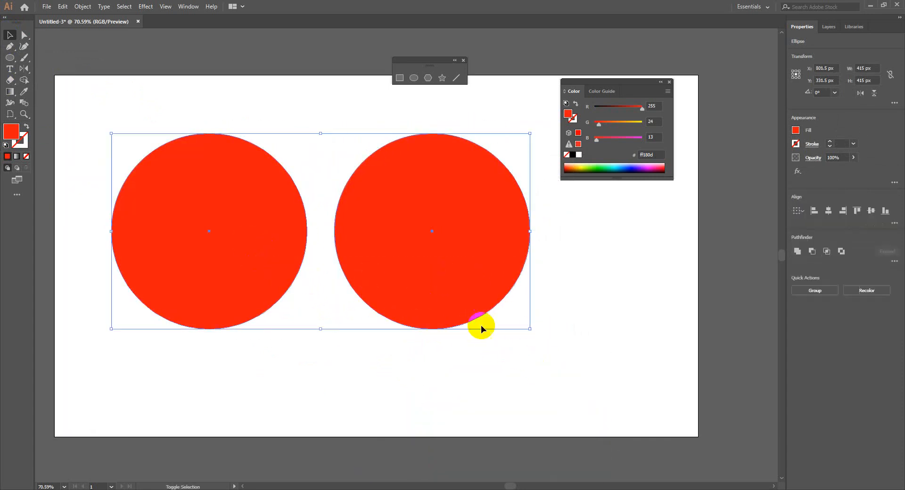
pyautogui.moveTo(528, 328); pyautogui.dragTo(394, 287)
pyautogui.moveTo(335, 317); pyautogui.dragTo(454, 333)
pyautogui.moveTo(452, 255); pyautogui.dragTo(358, 214)
pyautogui.moveTo(381, 257); pyautogui.dragTo(357, 266)
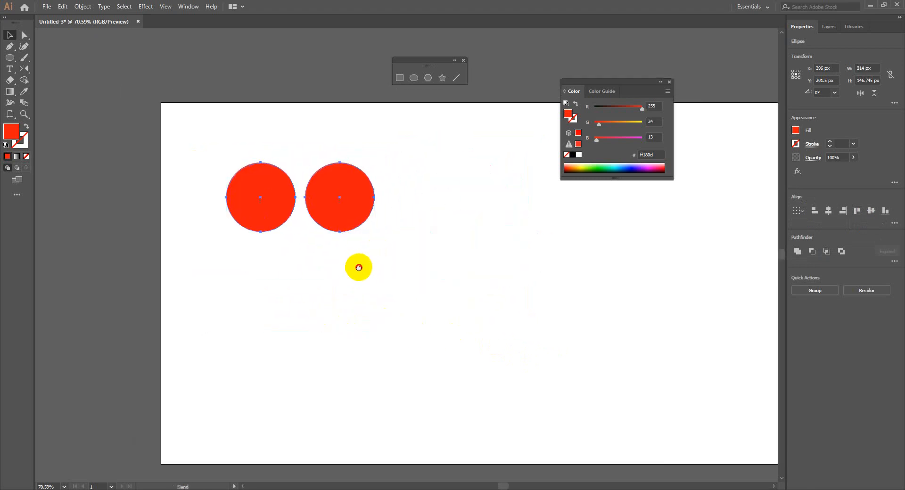
pyautogui.moveTo(339, 206); pyautogui.dragTo(418, 193)
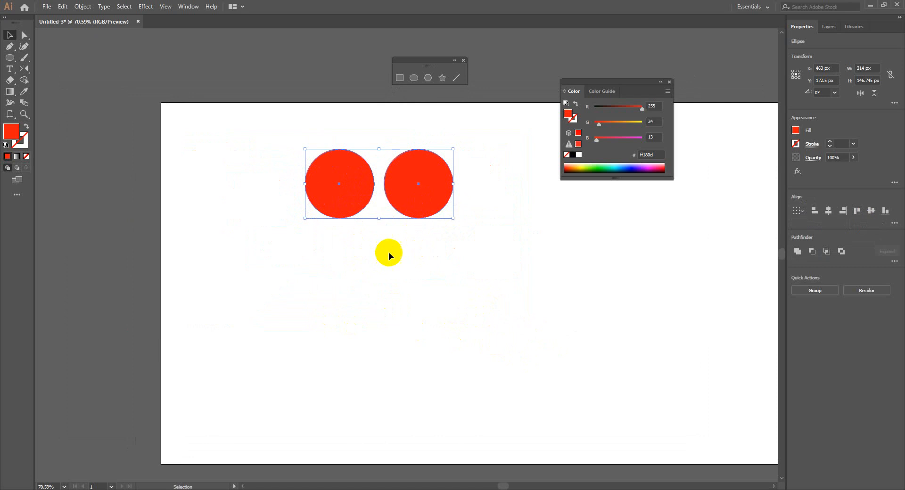
# Fill both circles with dark gray #4f4f4f and deselect them
pyautogui.doubleClick(11, 131)
pyautogui.click(327, 268)
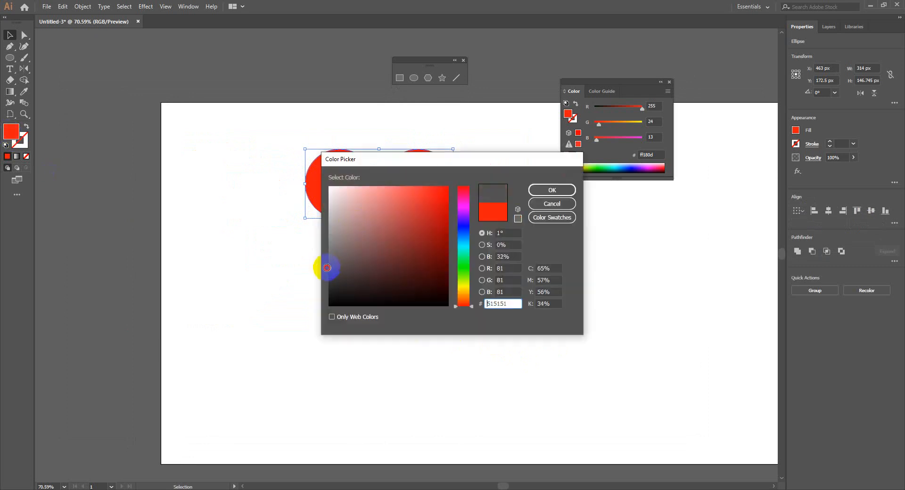
pyautogui.click(529, 194)
pyautogui.click(510, 273)
pyautogui.moveTo(487, 275); pyautogui.dragTo(461, 270)
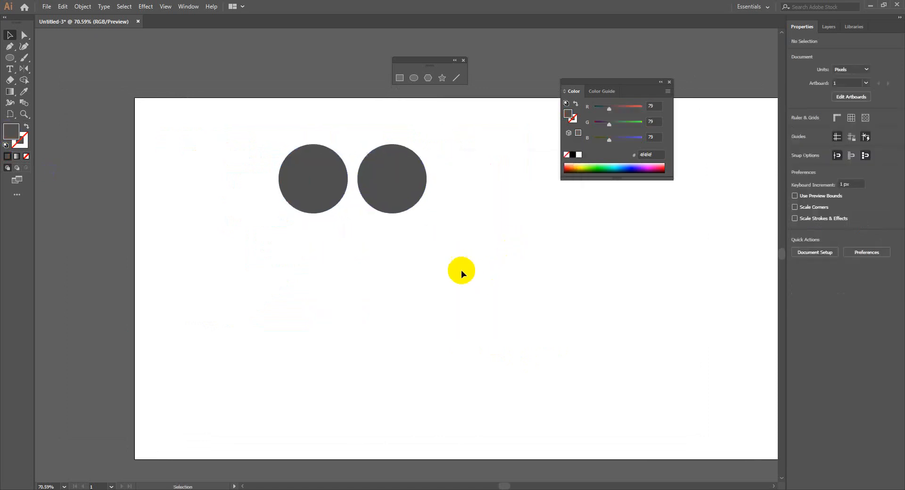
# Duplicate the pair of gray circles straight down to form a two-by-two grid
pyautogui.moveTo(422, 245); pyautogui.dragTo(258, 152)
pyautogui.keyDown('shift'); pyautogui.click(326, 270); pyautogui.keyUp('shift')
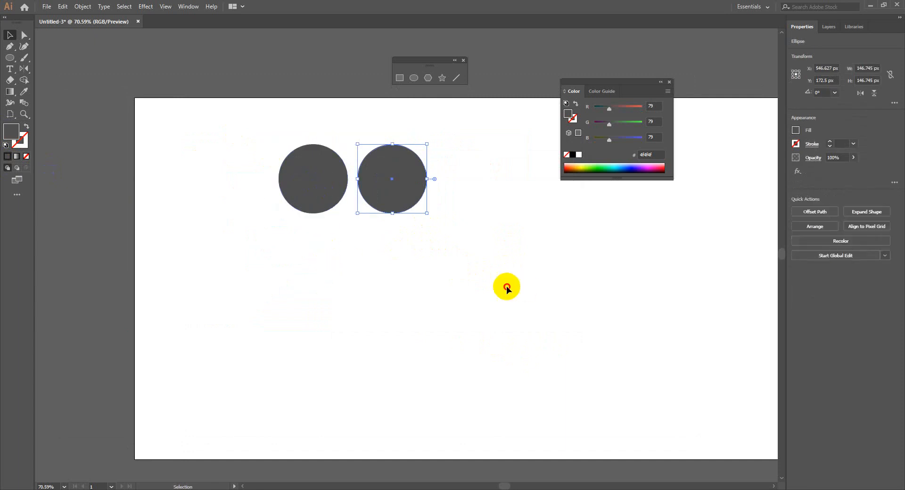
pyautogui.moveTo(505, 284); pyautogui.dragTo(250, 155)
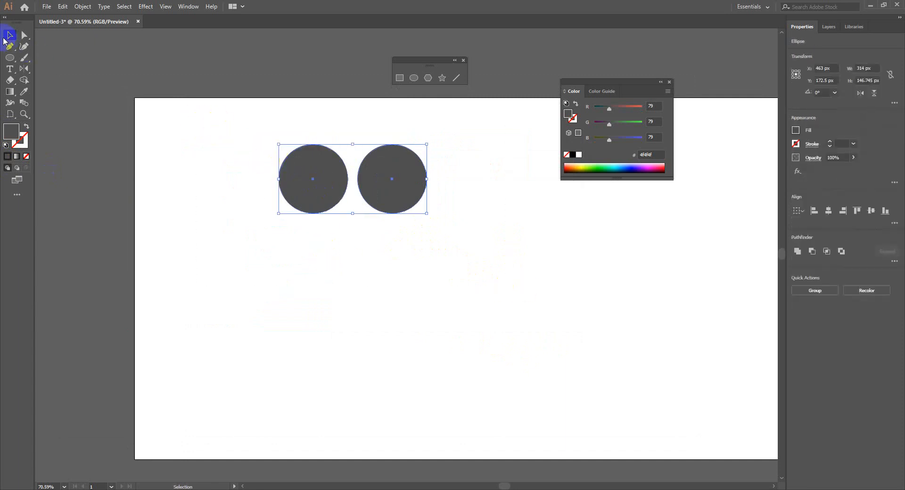
pyautogui.moveTo(327, 177); pyautogui.dragTo(328, 257)
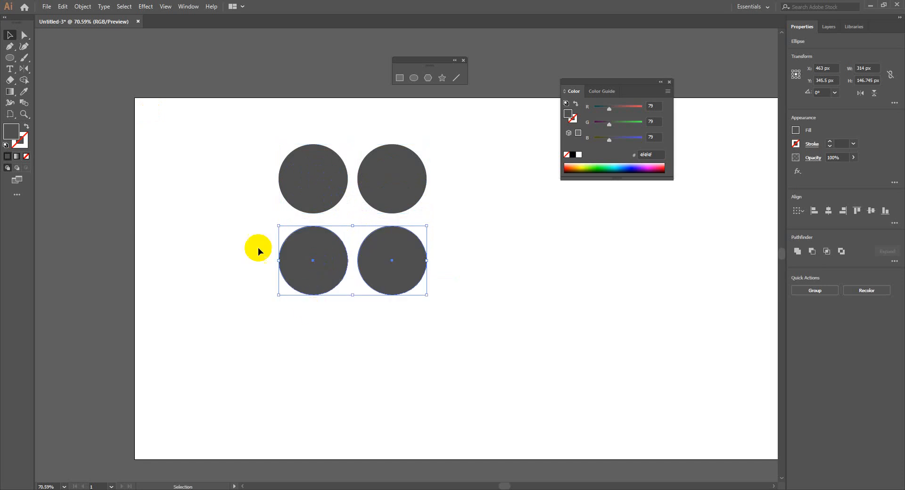
pyautogui.click(245, 241)
# Group all four circles and move the group toward the middle of the artboard
pyautogui.moveTo(242, 159); pyautogui.dragTo(553, 365)
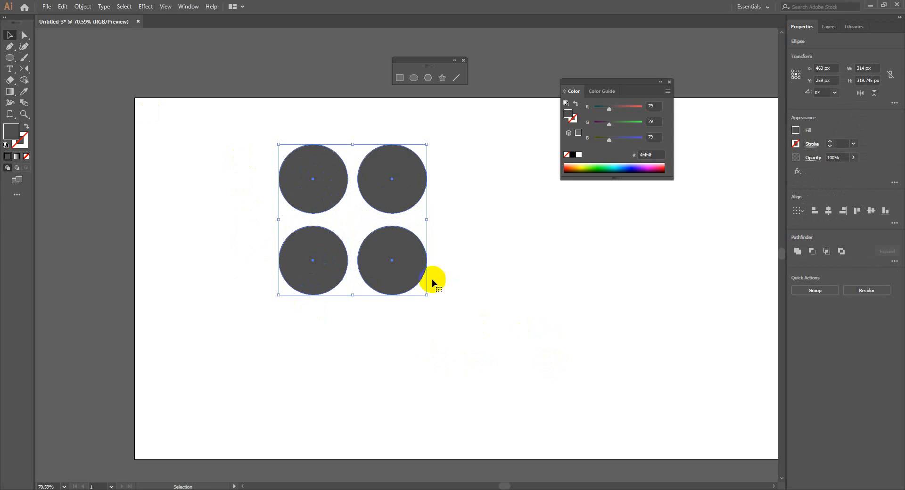
pyautogui.rightClick(368, 235)
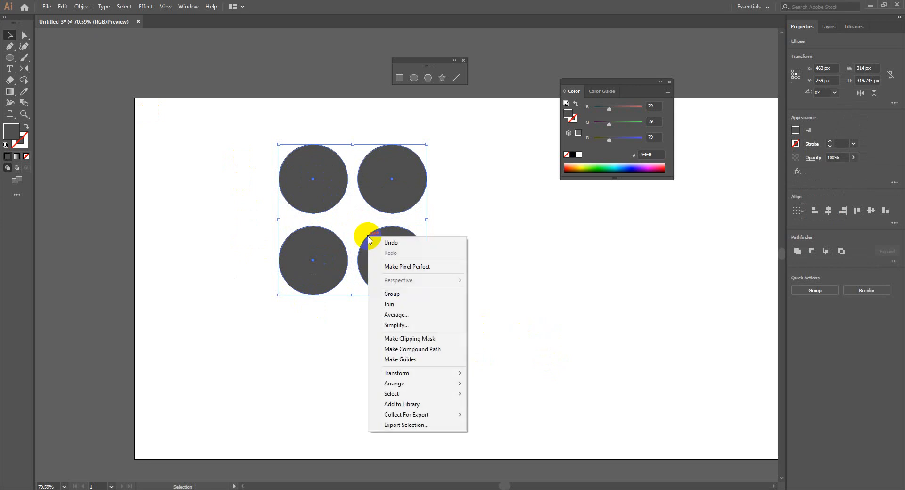
pyautogui.click(406, 297)
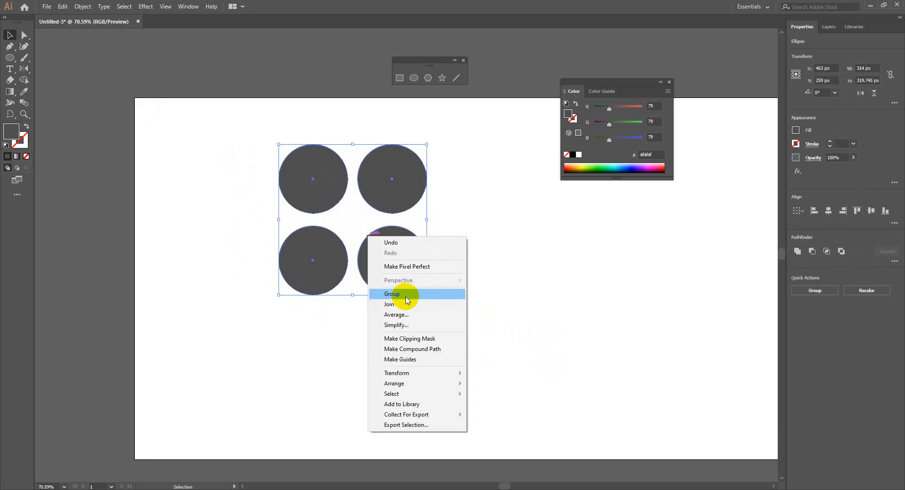
pyautogui.click(406, 294)
pyautogui.moveTo(408, 262); pyautogui.dragTo(458, 279)
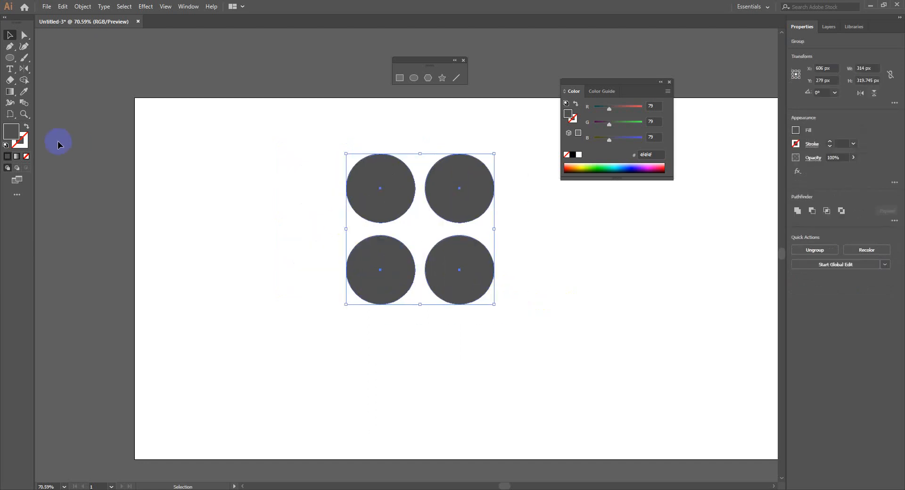
# Try a light red fill #ed4848 on the grouped circles and undo it
pyautogui.doubleClick(6, 136)
pyautogui.click(413, 194)
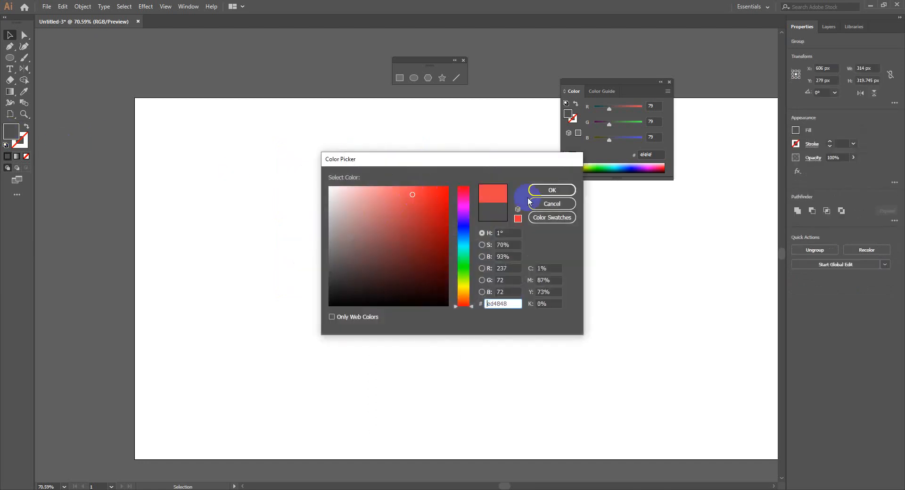
pyautogui.click(552, 191)
pyautogui.click(574, 244)
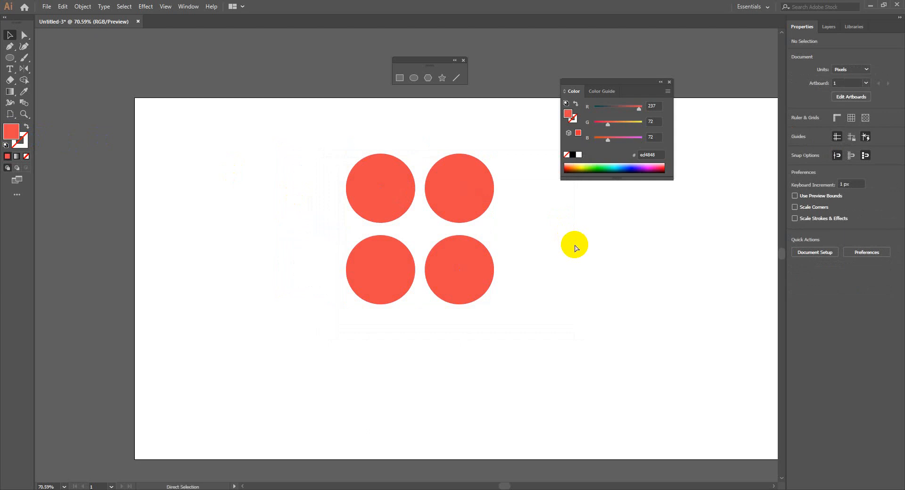
pyautogui.hotkey('ctrl', 'z')
pyautogui.hotkey('ctrl', 'z')
pyautogui.click(589, 301)
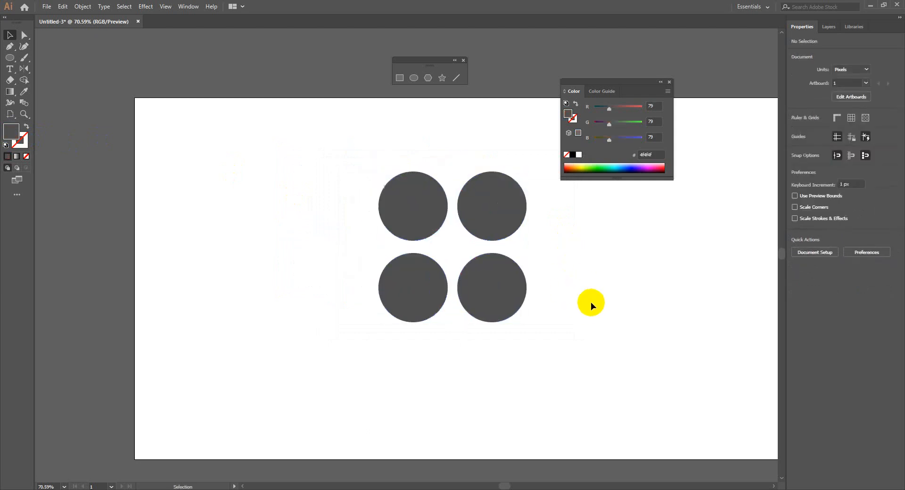
pyautogui.moveTo(587, 307); pyautogui.dragTo(566, 314)
# Ungroup the four circles and clear the selection
pyautogui.click(405, 228)
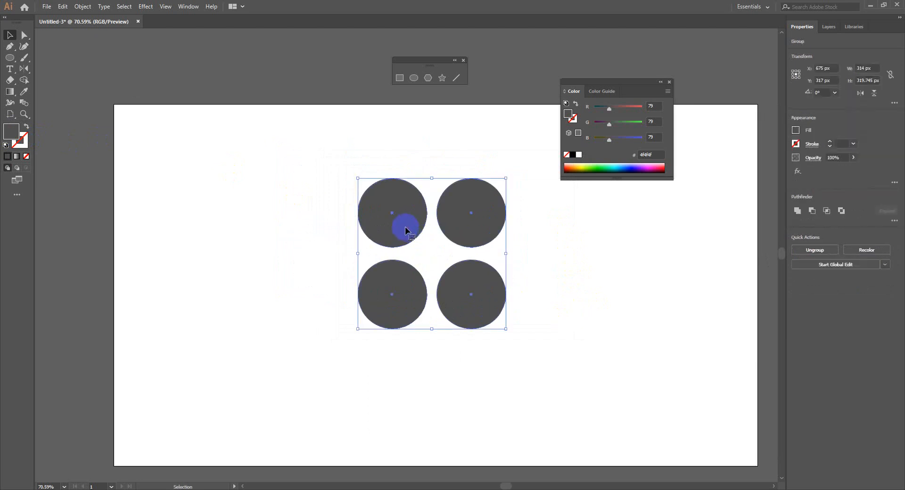
pyautogui.rightClick(405, 228)
pyautogui.click(440, 305)
pyautogui.click(581, 287)
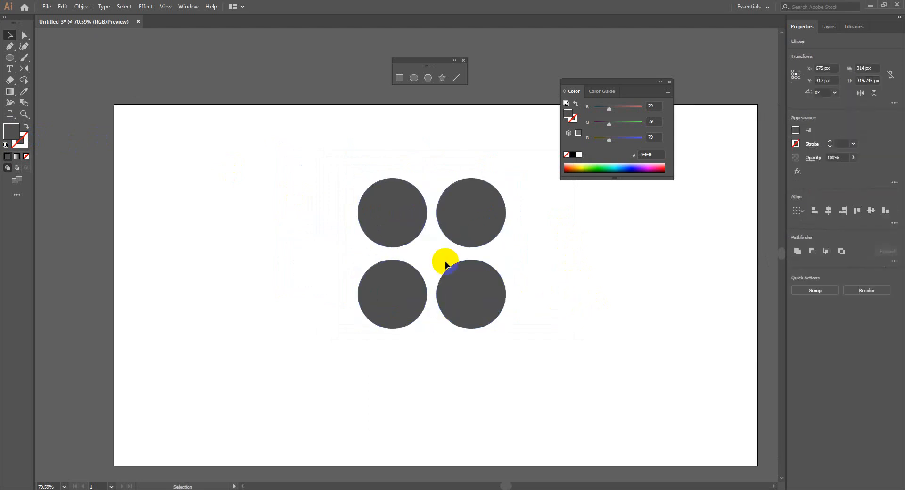
# Move the upper-left circle away from the grid, enlarge it to about 491 x 491 px, and place it over the other three
pyautogui.moveTo(373, 227); pyautogui.dragTo(266, 233)
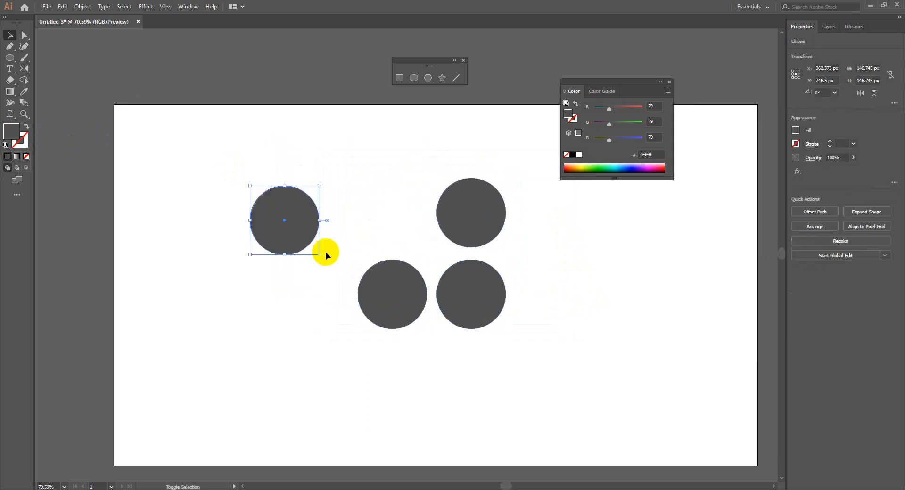
pyautogui.moveTo(319, 254); pyautogui.dragTo(386, 332)
pyautogui.moveTo(308, 260); pyautogui.dragTo(453, 289)
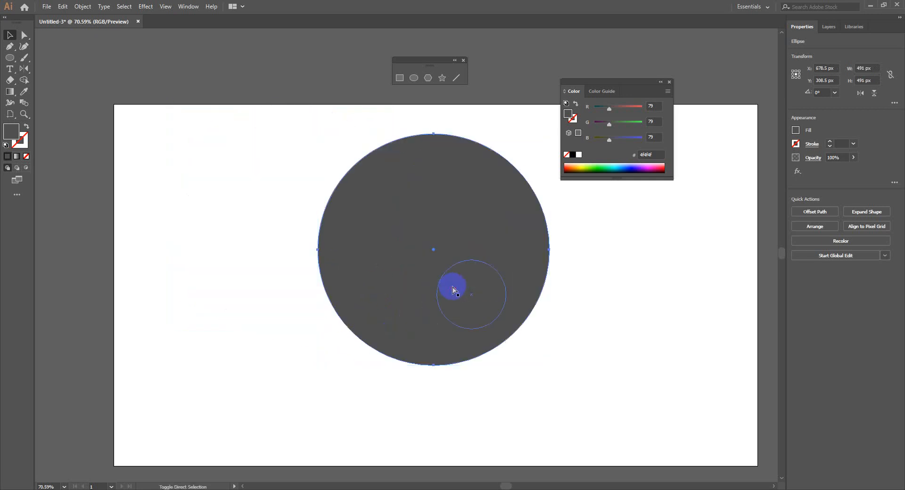
# Fill the large circle with bright yellow #edff00 and clear the selection
pyautogui.click(581, 168)
pyautogui.click(584, 165)
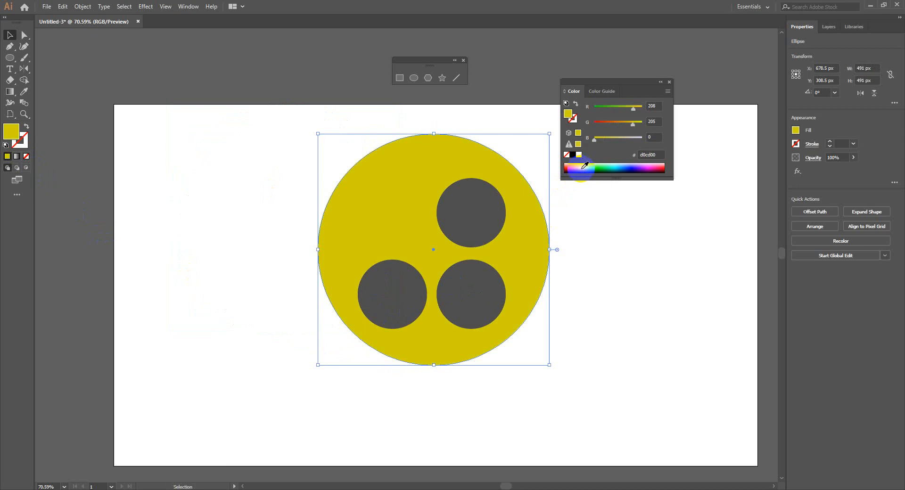
pyautogui.click(584, 164)
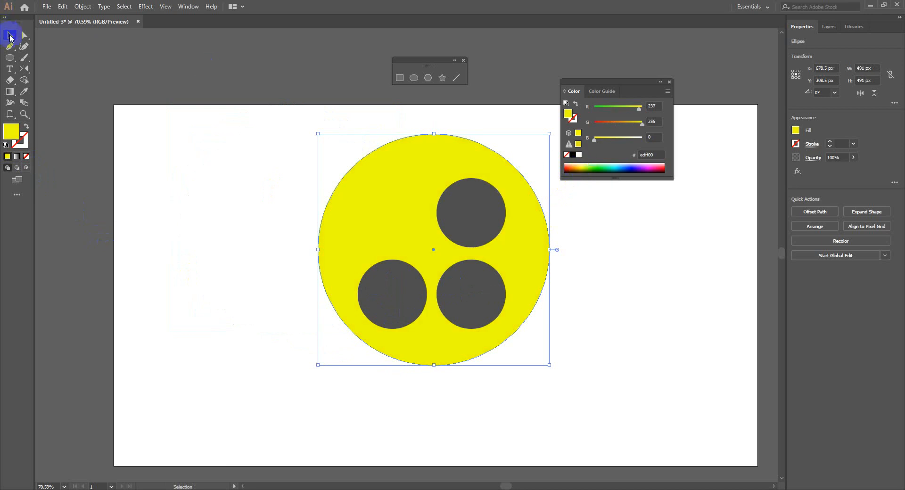
pyautogui.click(168, 133)
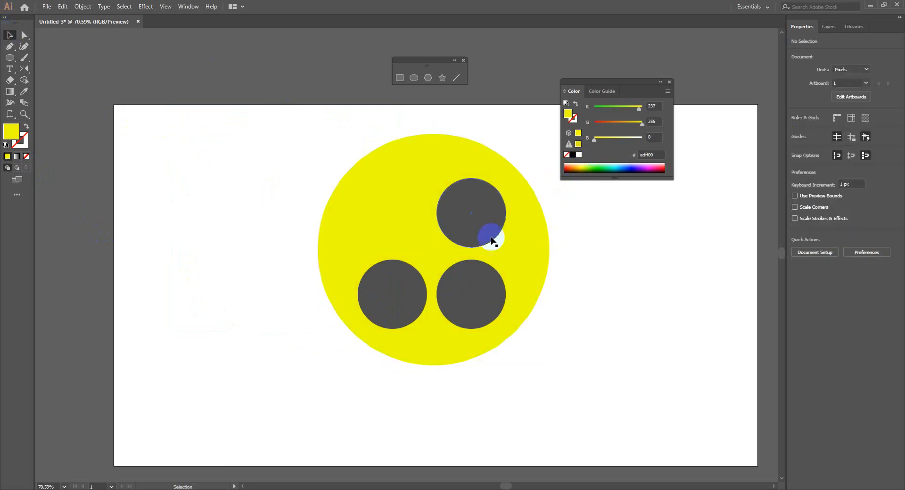
# Try moving the large circle off the artboard and the upper-right small circle sideways, undoing each move
pyautogui.click(372, 185)
pyautogui.moveTo(371, 186); pyautogui.dragTo(57, 186)
pyautogui.hotkey('ctrl', 'z')
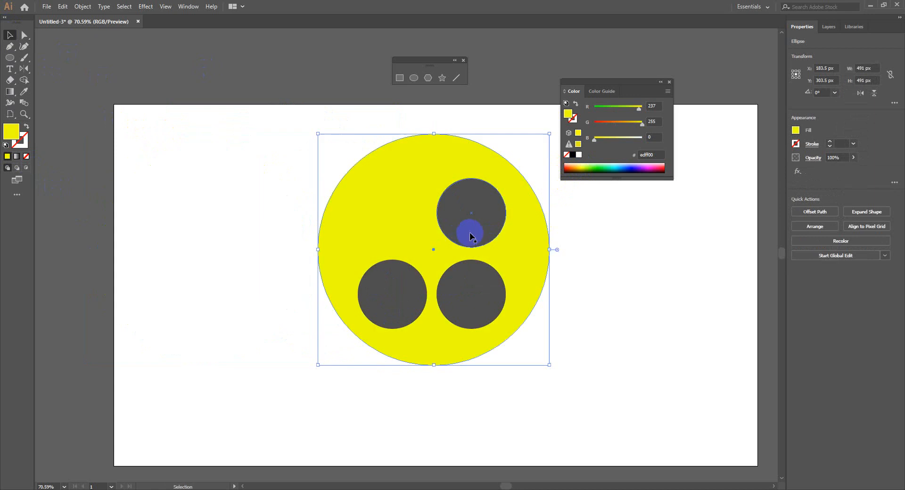
pyautogui.moveTo(469, 232); pyautogui.dragTo(317, 226)
pyautogui.hotkey('ctrl', 'z')
# Fill the large circle with light gray #d6d6d6 and clear the selection
pyautogui.click(393, 192)
pyautogui.doubleClick(10, 132)
pyautogui.click(329, 205)
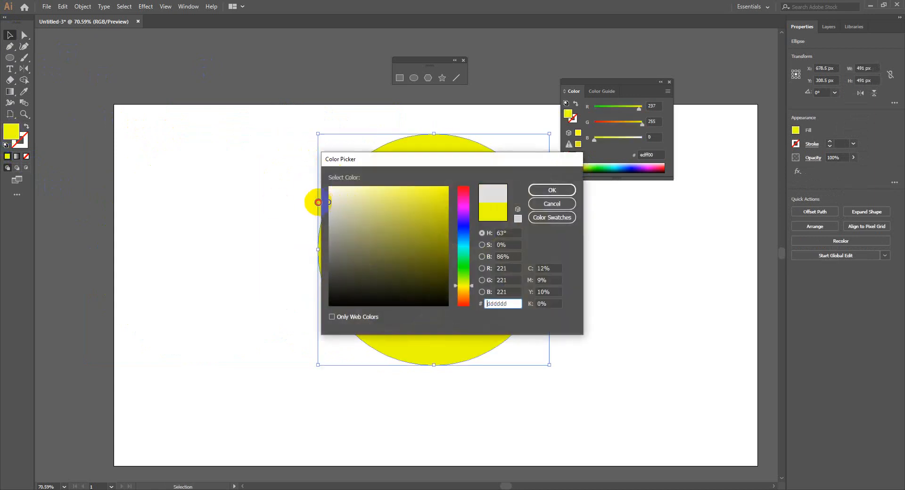
pyautogui.click(551, 190)
pyautogui.click(629, 259)
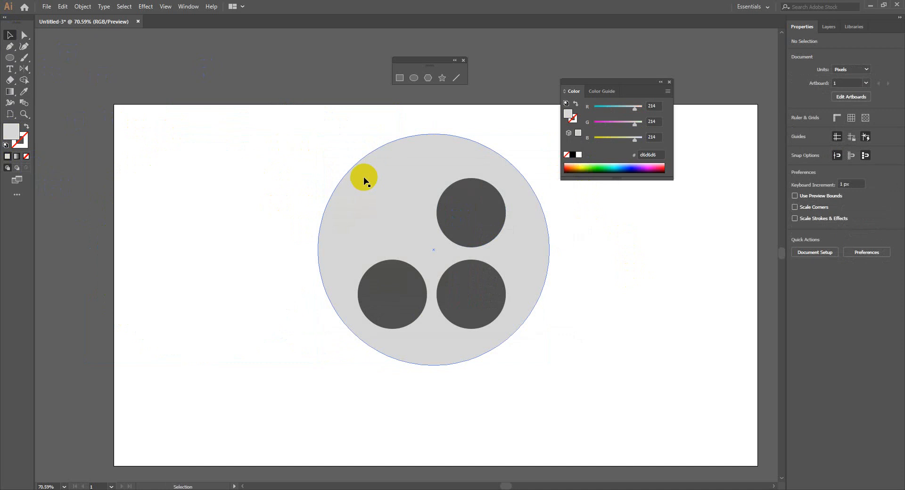
# Try moving the large gray circle toward the artboard's left side three times, undoing each move
pyautogui.moveTo(366, 182); pyautogui.dragTo(263, 212)
pyautogui.hotkey('ctrl', 'z')
pyautogui.moveTo(366, 198); pyautogui.dragTo(219, 242)
pyautogui.hotkey('ctrl', 'z')
pyautogui.moveTo(384, 210); pyautogui.dragTo(263, 220)
pyautogui.hotkey('ctrl', 'z')
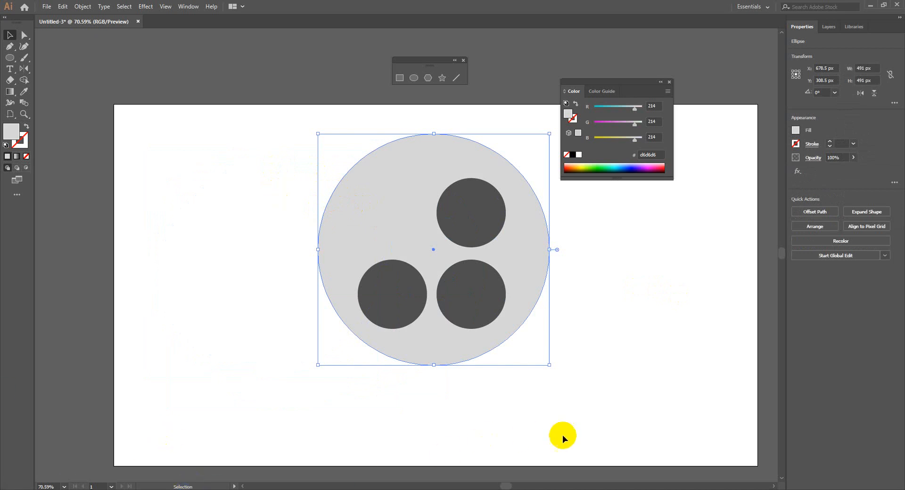
# Deselect the large gray circle and return to the Selection tool
pyautogui.press('a')
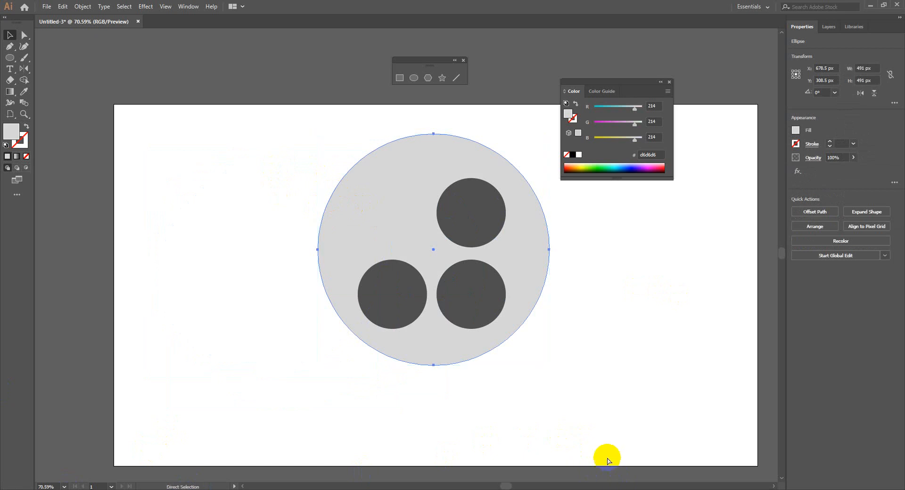
pyautogui.hotkey('ctrl', 'shift', 'a')
pyautogui.press('v')
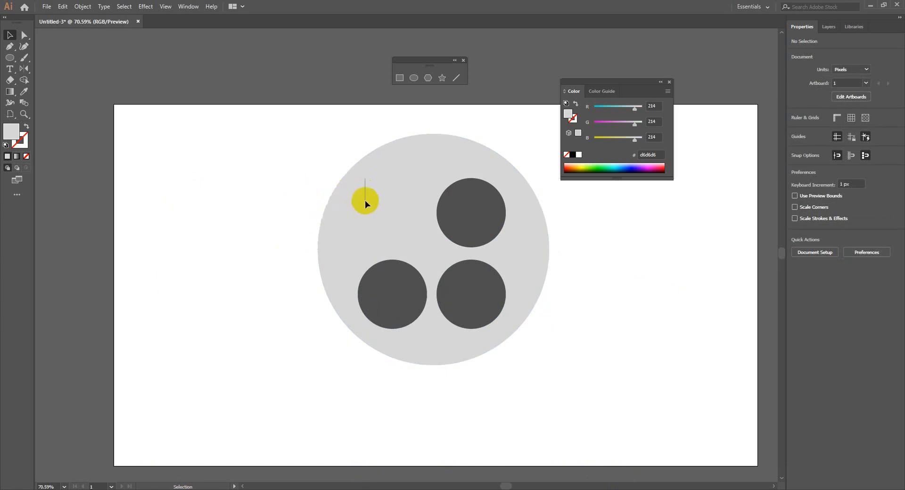
pyautogui.moveTo(333, 220); pyautogui.dragTo(332, 211)
pyautogui.hotkey('ctrl', 'alt')
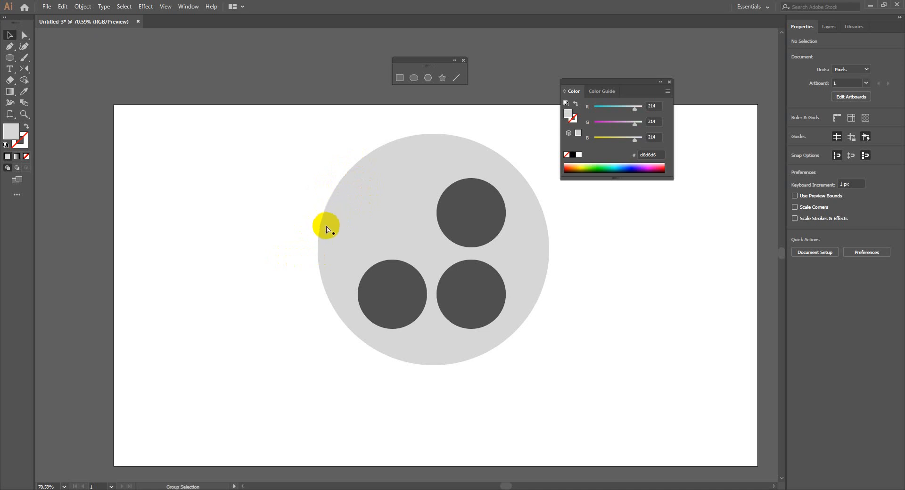
# Try moving the large gray circle slightly left, undo the move, and clear the selection
pyautogui.click(328, 233)
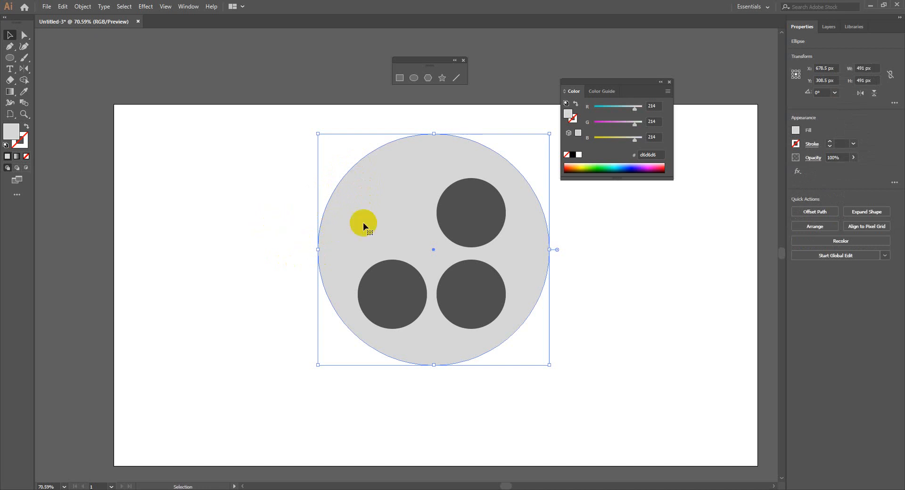
pyautogui.moveTo(362, 223); pyautogui.dragTo(268, 241)
pyautogui.hotkey('ctrl', 'z')
pyautogui.click(263, 235)
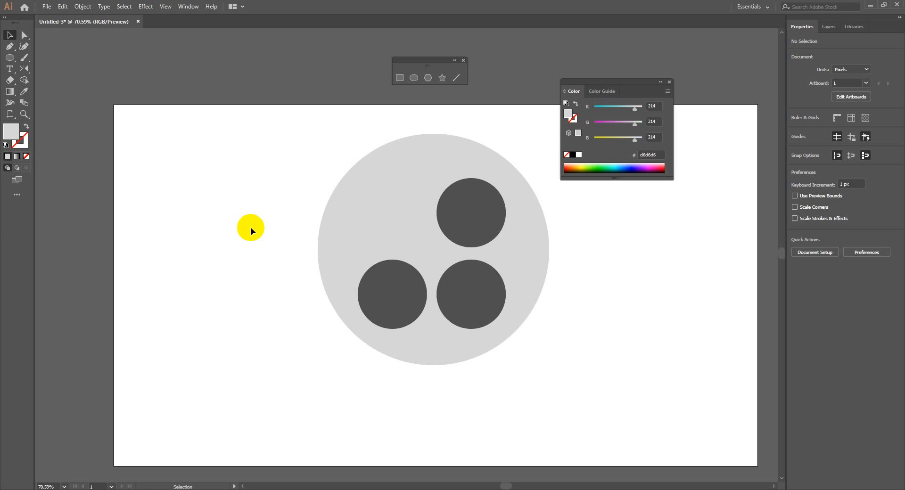
# Move the upper-right dark circle slightly upward to about Y 211.5 px
pyautogui.click(456, 232)
pyautogui.moveTo(485, 222)
pyautogui.mouseDown()
pyautogui.moveTo(459, 218)
pyautogui.moveTo(484, 206)
pyautogui.mouseUp()
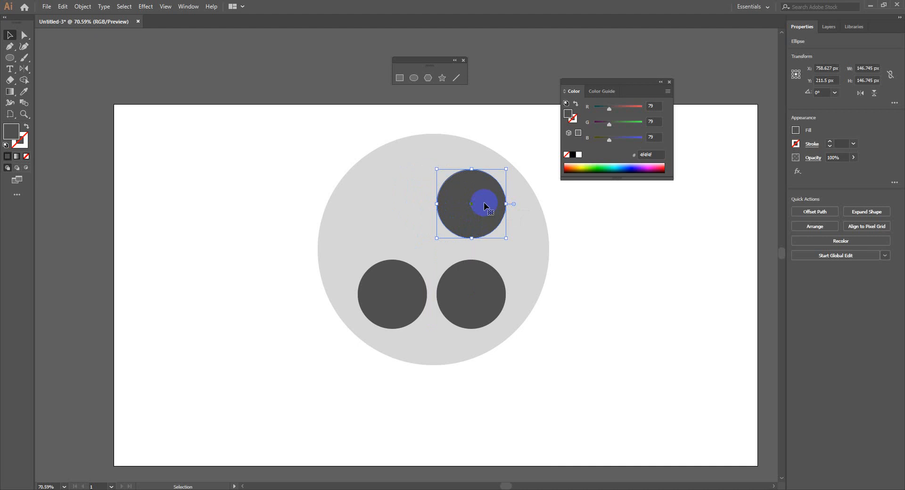
# Switch Layer 1 to outline view and back to preview, and return to the properties
pyautogui.click(830, 27)
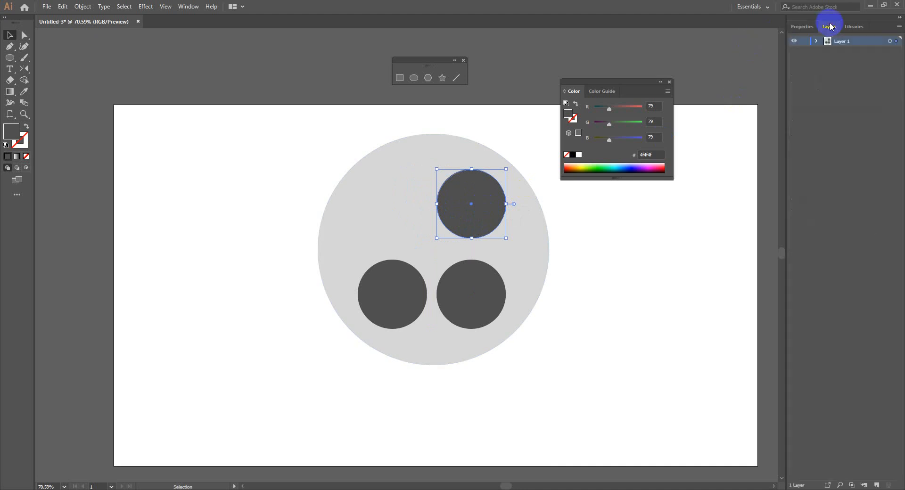
pyautogui.keyDown('ctrl'); pyautogui.click(793, 41); pyautogui.keyUp('ctrl')
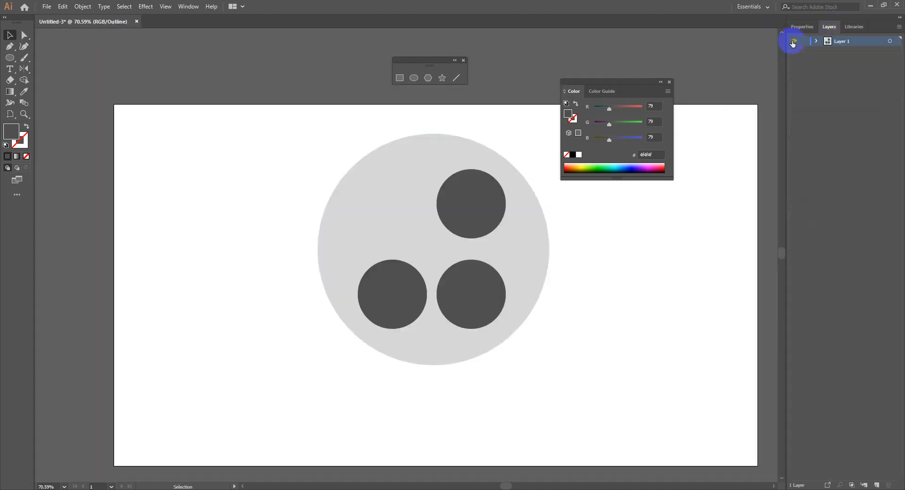
pyautogui.keyDown('ctrl'); pyautogui.click(794, 41); pyautogui.keyUp('ctrl')
pyautogui.click(801, 26)
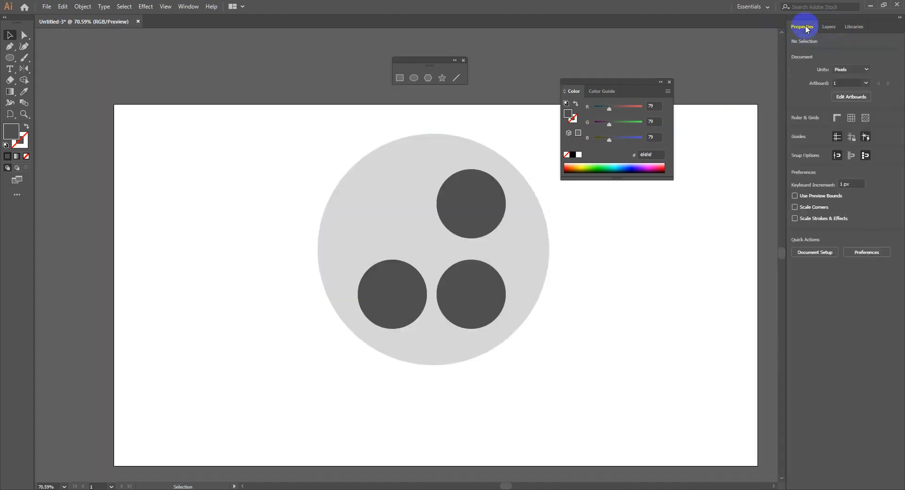
# Delete the upper-right dark circle and undo the deletion
pyautogui.click(458, 192)
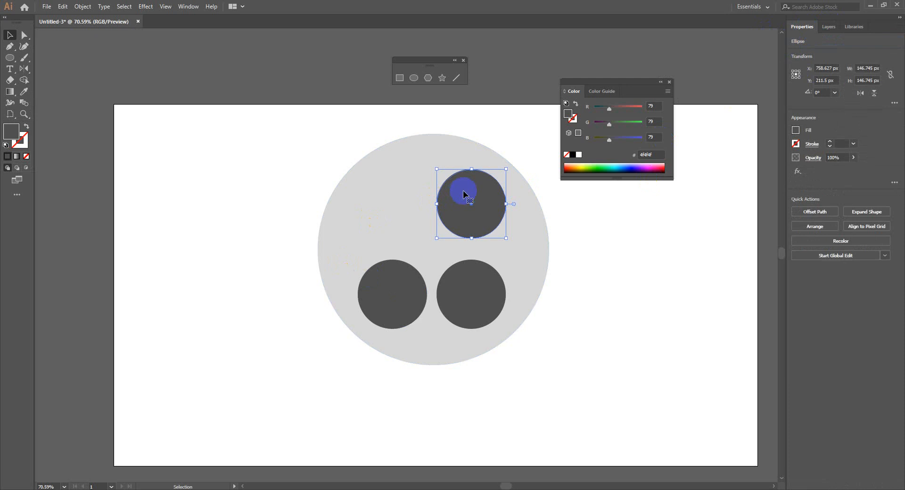
pyautogui.press('a')
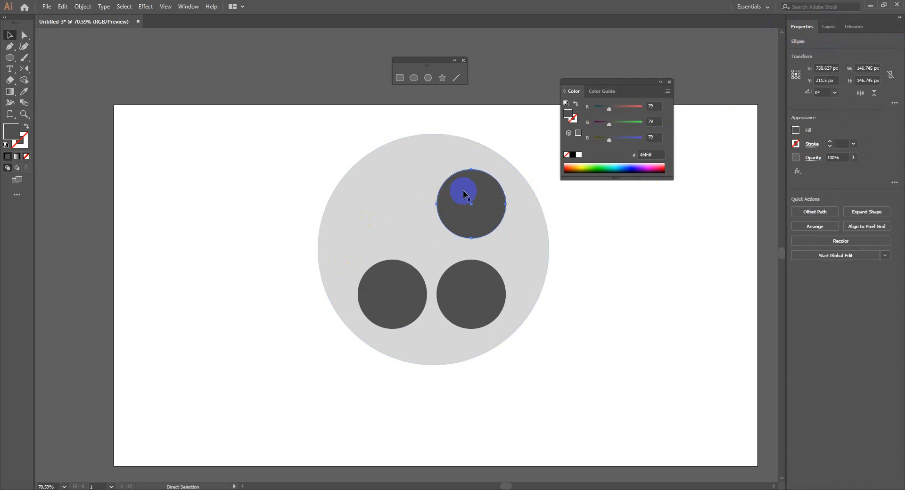
pyautogui.press('Delete')
pyautogui.press('v')
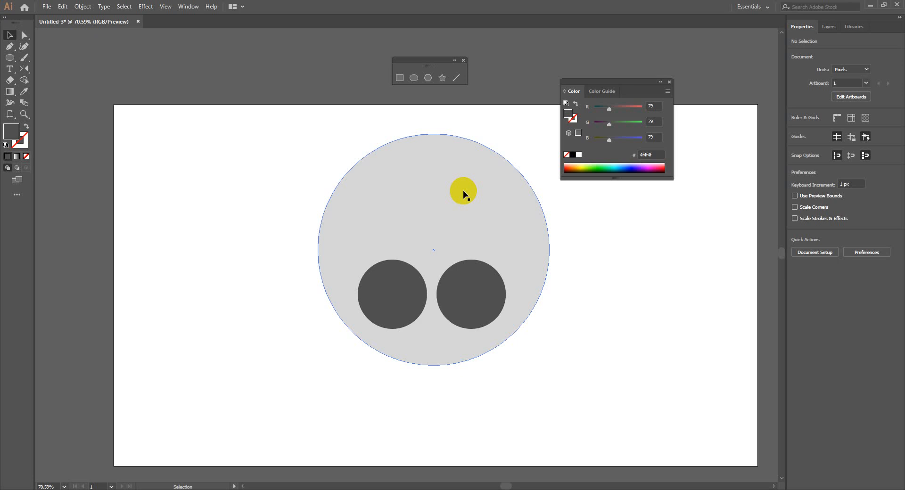
pyautogui.hotkey('ctrl', 'z')
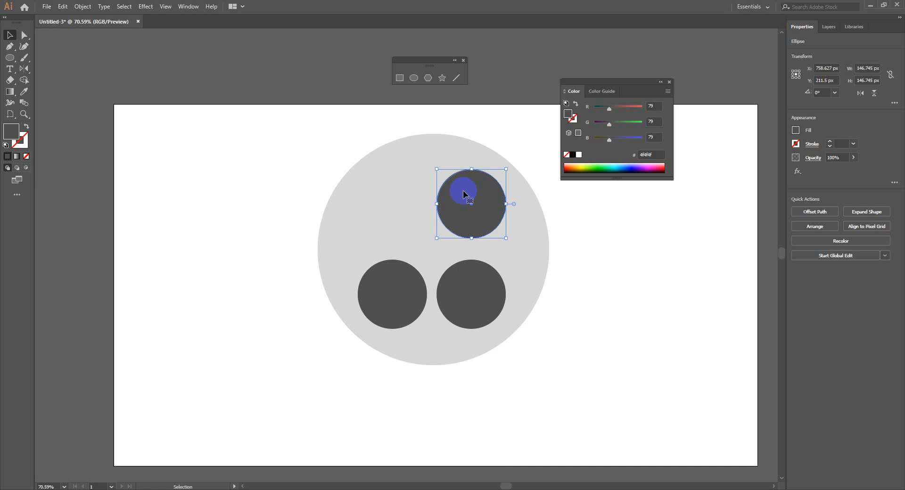
# Select the large circle together with the three small ones and delete them all
pyautogui.click(617, 320)
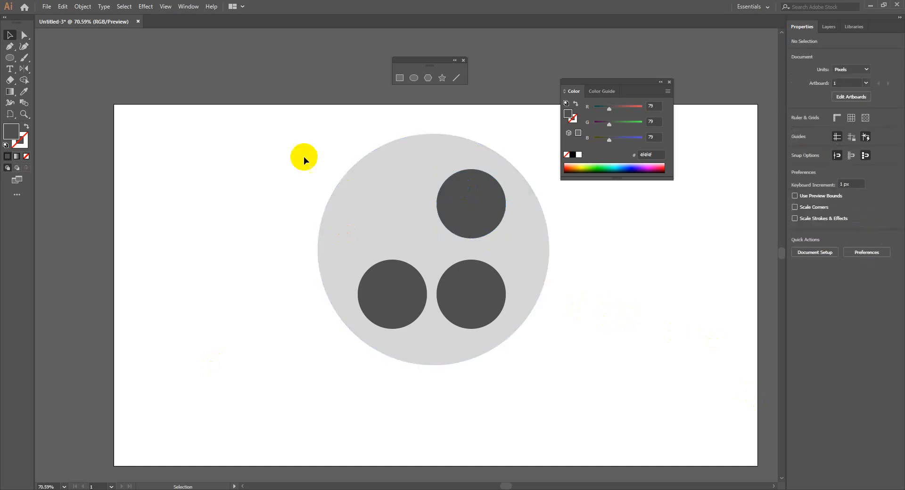
pyautogui.moveTo(303, 157); pyautogui.dragTo(561, 319)
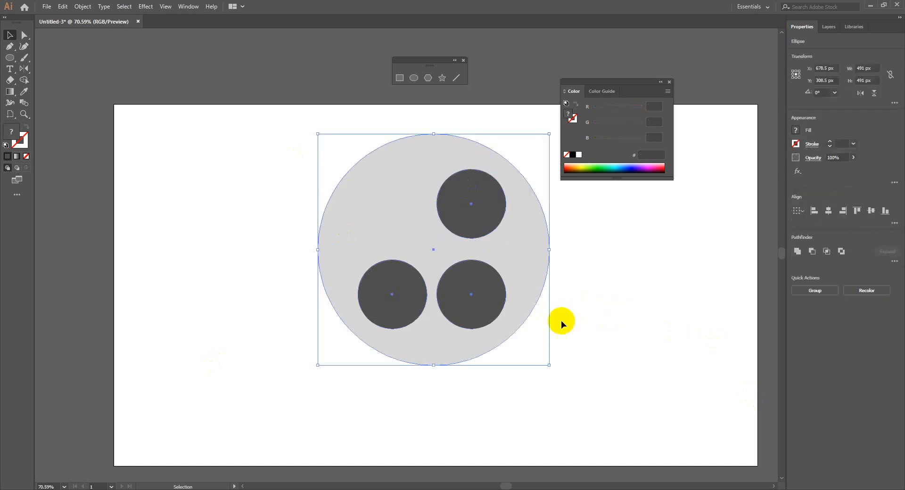
pyautogui.press('Delete')
# Draw three overlapping rectangles: two horizontal of about 997 x 122 px and 1303 x 46 px, and a vertical one of about 65 x 532 px
pyautogui.click(10, 58)
pyautogui.moveTo(9, 57); pyautogui.dragTo(47, 58)
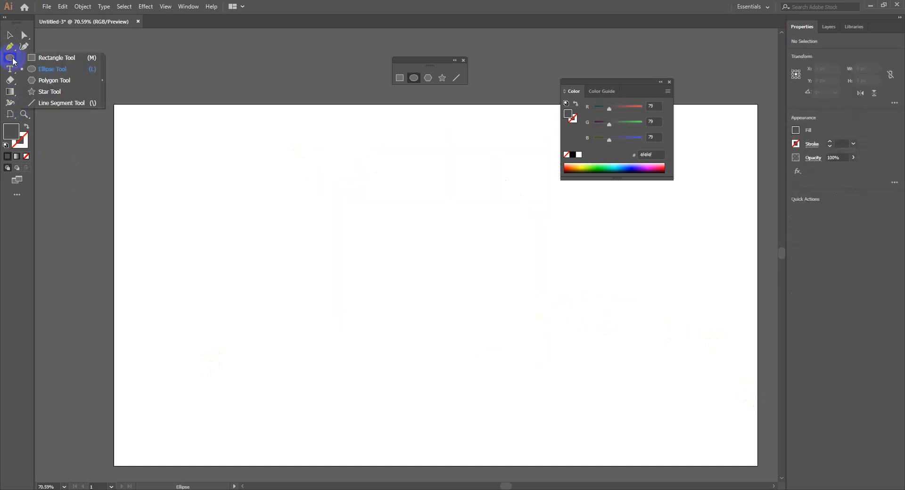
pyautogui.moveTo(169, 179); pyautogui.dragTo(639, 237)
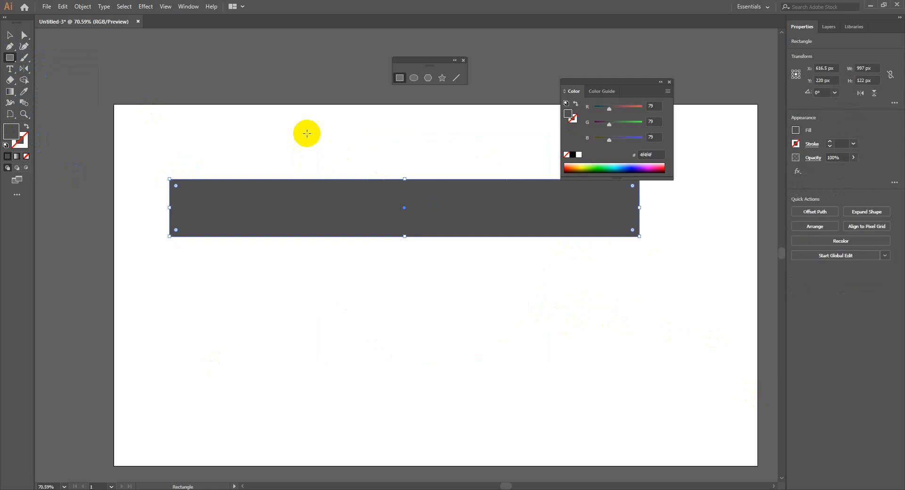
pyautogui.moveTo(117, 191); pyautogui.dragTo(730, 212)
pyautogui.moveTo(302, 127); pyautogui.dragTo(333, 376)
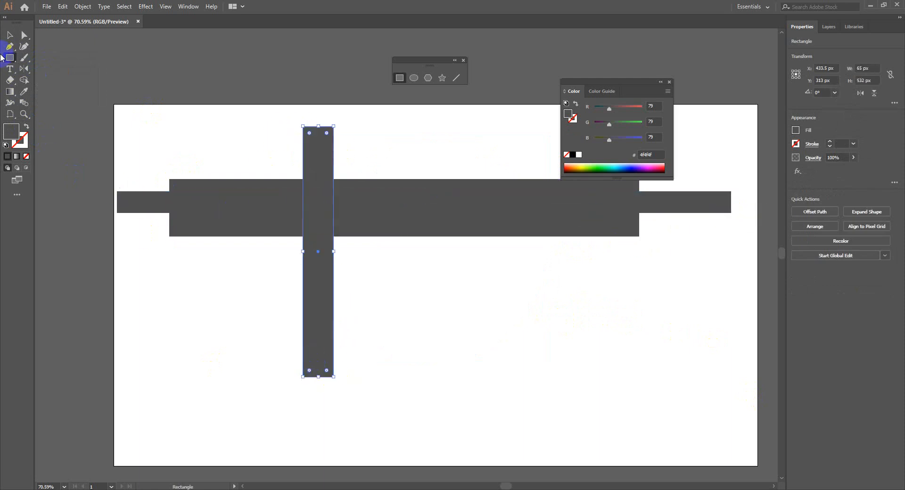
# Fill the long thin horizontal rectangle with light blue #55d7ff and clear the selection
pyautogui.click(9, 35)
pyautogui.click(137, 201)
pyautogui.doubleClick(15, 135)
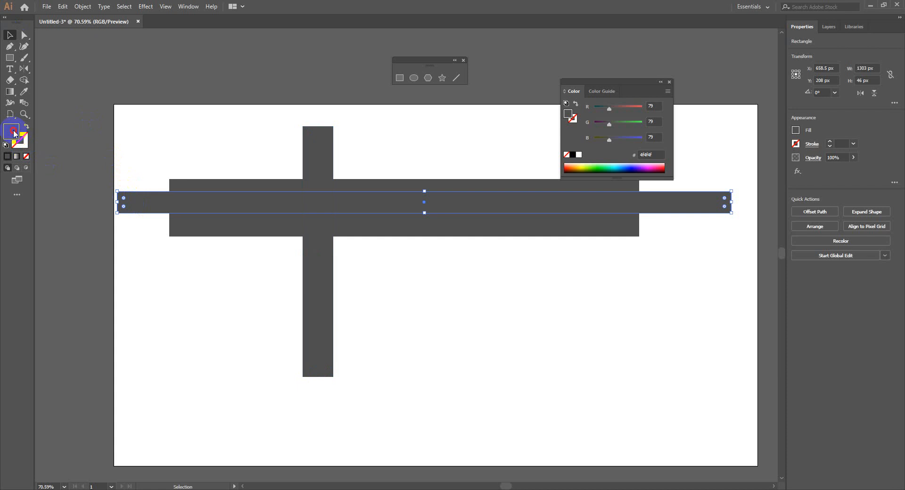
pyautogui.click(328, 236)
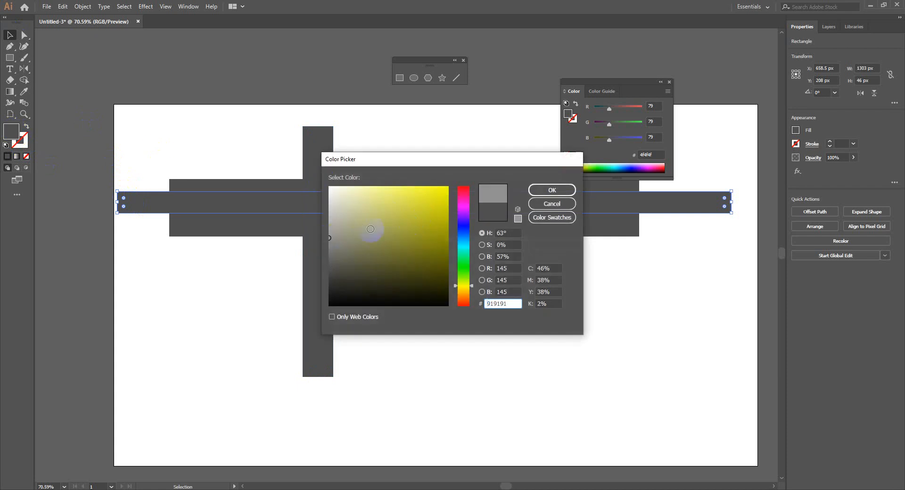
pyautogui.click(464, 241)
pyautogui.moveTo(422, 213); pyautogui.dragTo(409, 176)
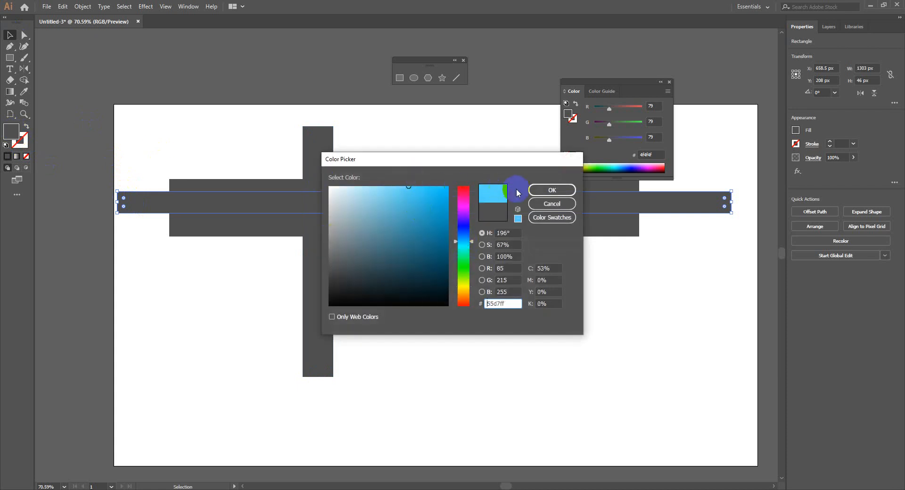
pyautogui.click(537, 190)
pyautogui.click(384, 287)
# Fill the vertical rectangle with olive yellow #afb218 and clear the selection
pyautogui.click(325, 262)
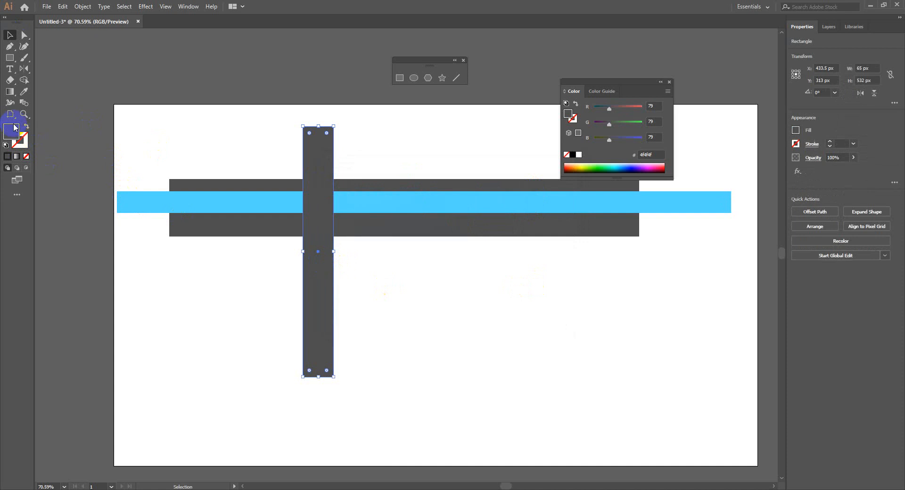
pyautogui.doubleClick(12, 131)
pyautogui.moveTo(441, 254); pyautogui.dragTo(433, 223)
pyautogui.click(550, 191)
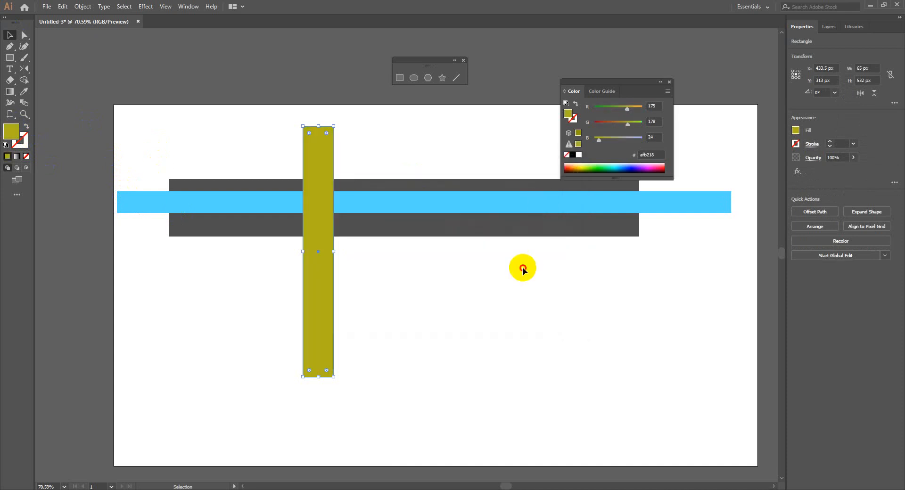
pyautogui.click(504, 293)
# Move the vertical rectangle up and to the left, to about X 358.5 px and Y 254 px
pyautogui.scroll(1, 418, 208)
pyautogui.click(333, 172)
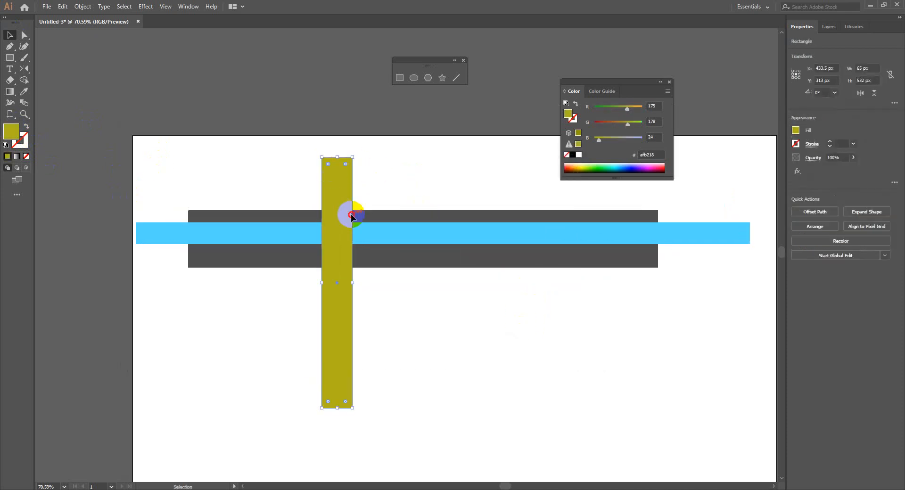
pyautogui.moveTo(346, 209); pyautogui.dragTo(303, 194)
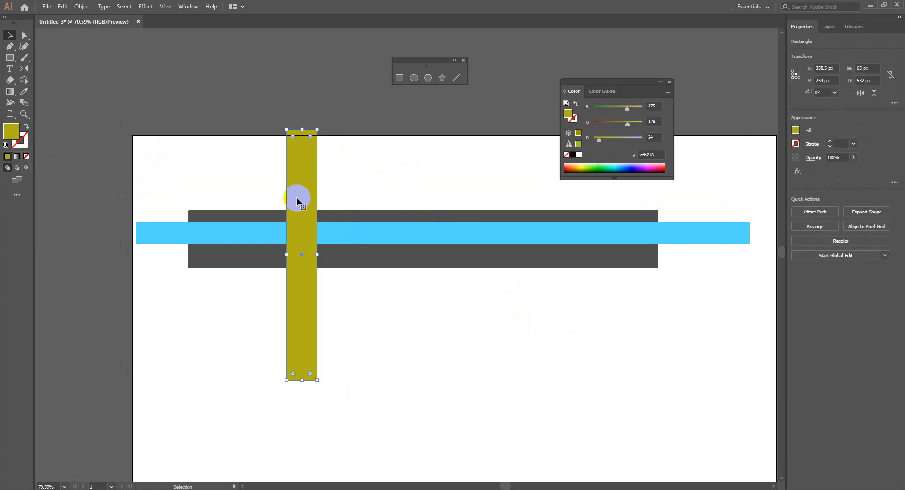
# Examine the Arrange stacking-order options for the vertical rectangle without applying any, and keep the rectangle selected
pyautogui.rightClick(302, 168)
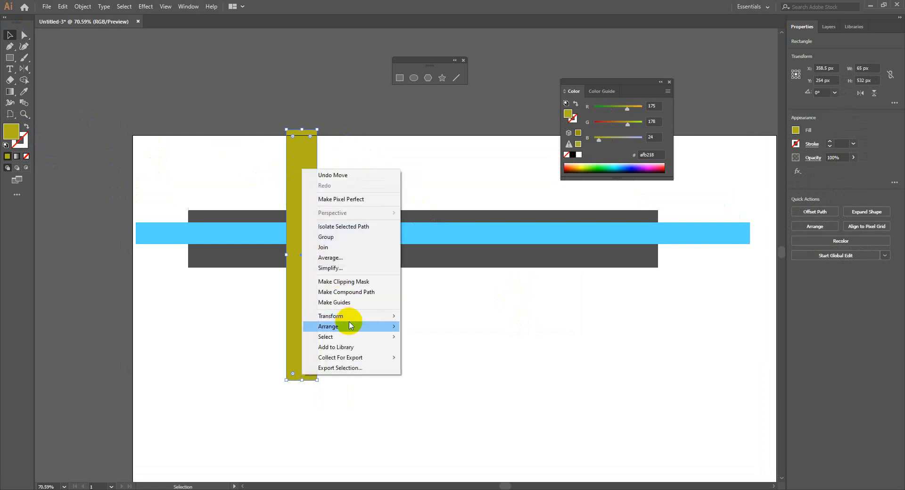
pyautogui.moveTo(349, 326)
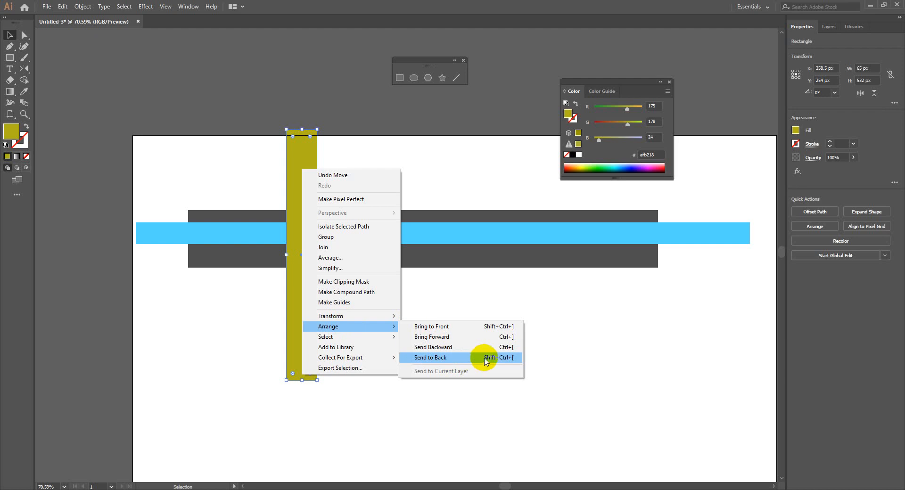
pyautogui.click(686, 325)
pyautogui.click(294, 150)
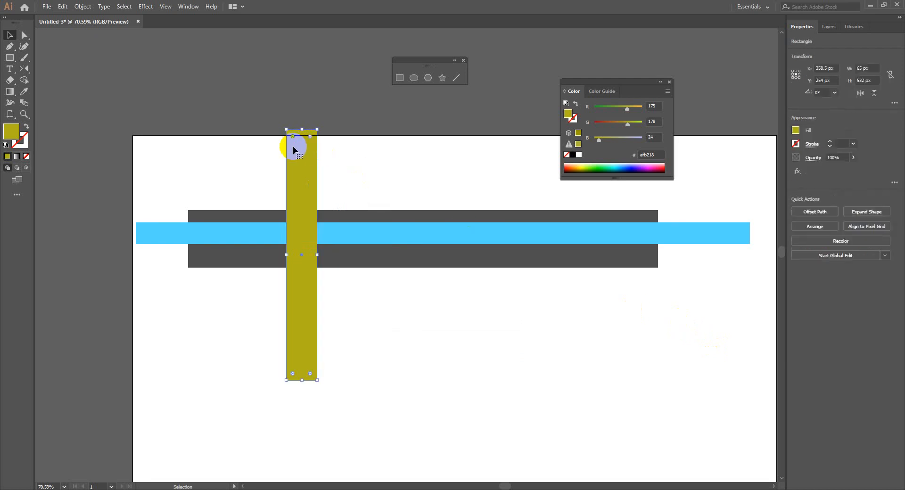
# Send the selected vertical rectangle one level backward in the stacking order and bring it one level forward again
pyautogui.press('a')
pyautogui.hotkey('ctrl', '[')
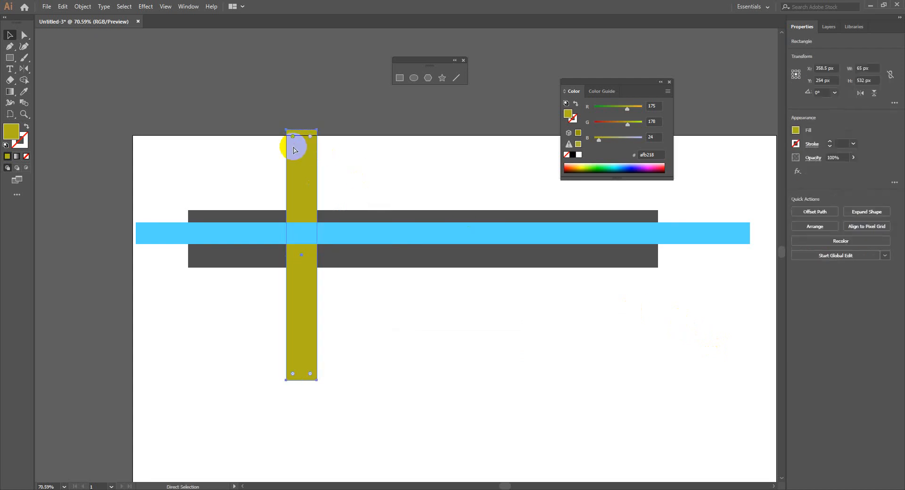
pyautogui.press('v')
pyautogui.hotkey('ctrl', ']')
pyautogui.press('ctrl')
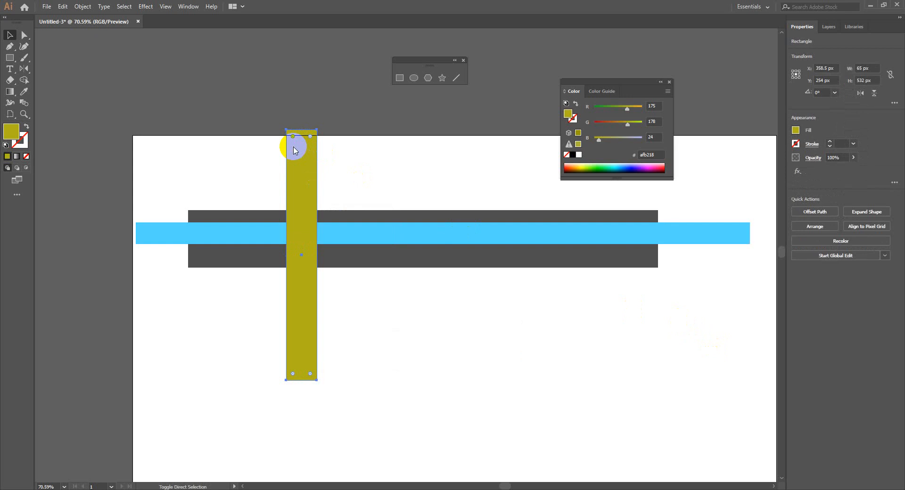
# Send the vertical rectangle behind both horizontal rectangles and bring it back to the front of the stack
pyautogui.hotkey('ctrl', 'shift', 'p')
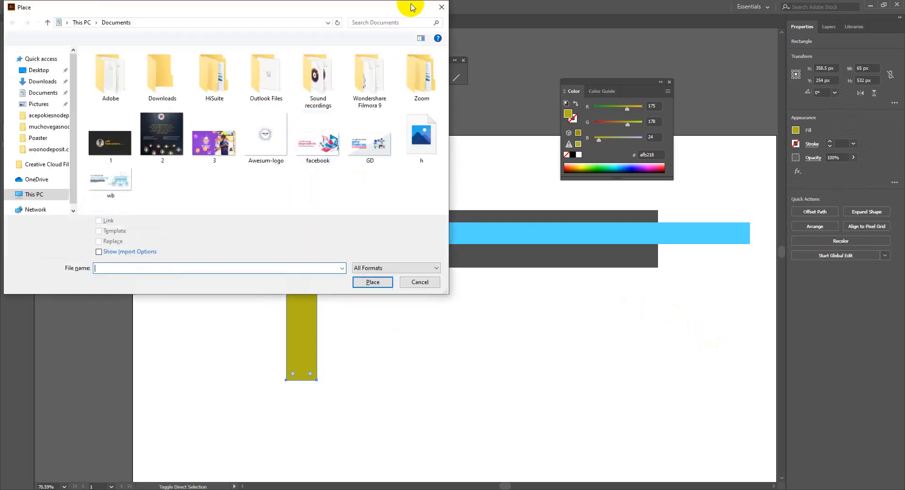
pyautogui.click(438, 10)
pyautogui.hotkey('ctrl', 'shift', '[')
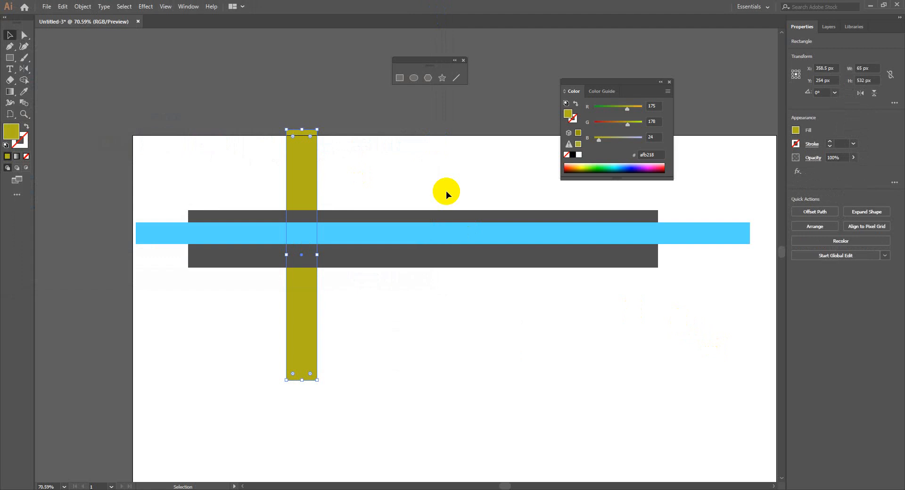
pyautogui.press('ctrl')
pyautogui.hotkey('ctrl', 'shift', ']')
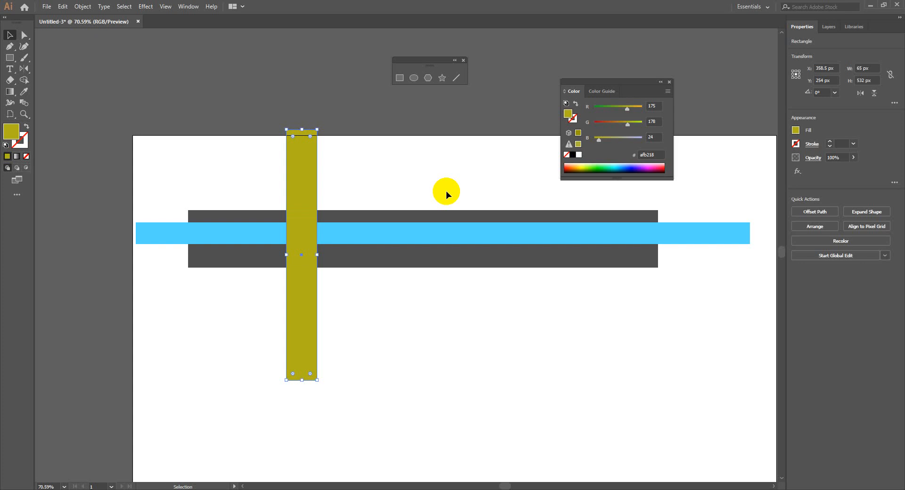
# Select the vertical rectangle together with both horizontal rectangles and delete all three from the artboard
pyautogui.moveTo(233, 161); pyautogui.dragTo(652, 352)
pyautogui.press('Delete')
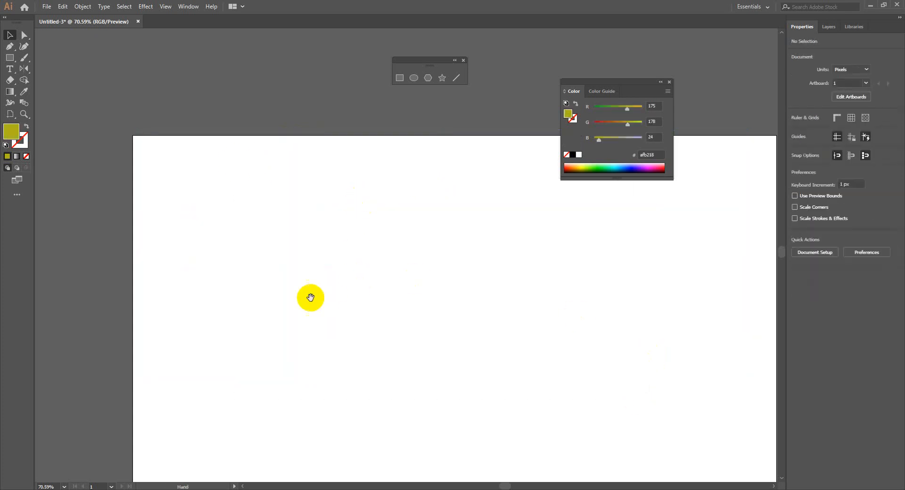
pyautogui.moveTo(309, 296); pyautogui.dragTo(278, 223)
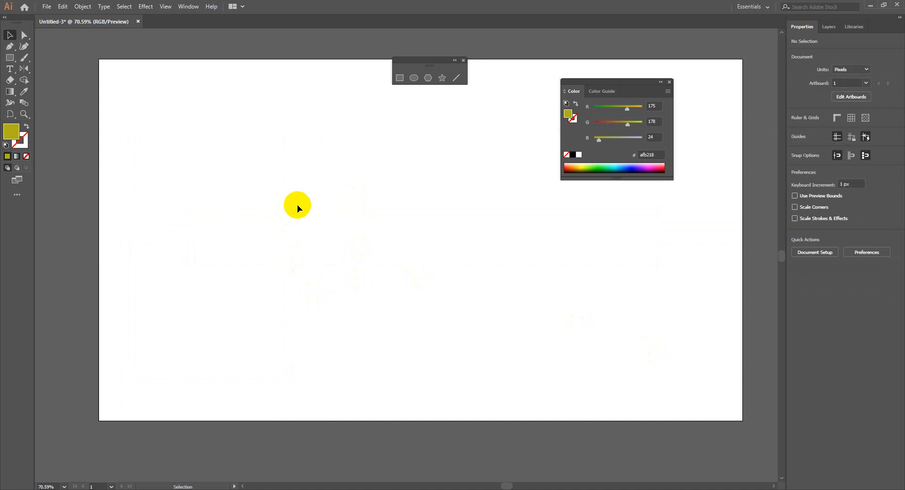
# Draw a large rectangle about 648 × 481 px on the artboard and fill it with dark grey #424242
pyautogui.click(9, 57)
pyautogui.moveTo(170, 128); pyautogui.dragTo(475, 354)
pyautogui.doubleClick(11, 131)
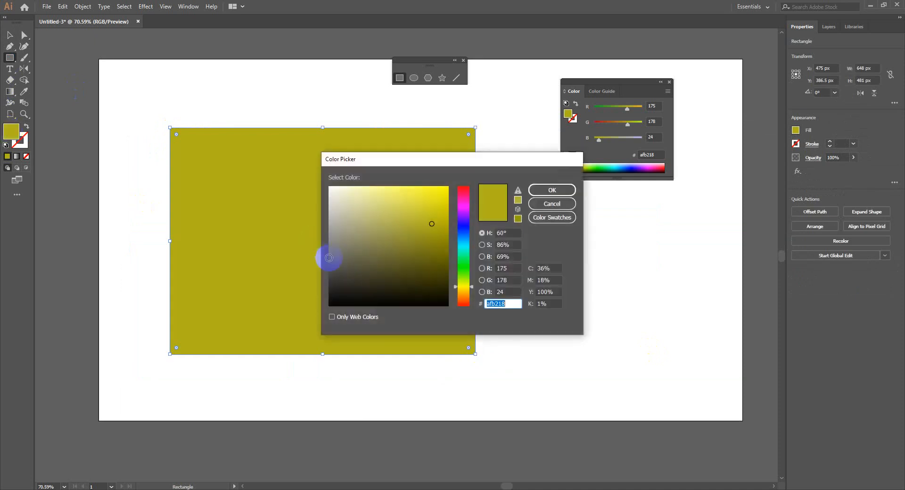
pyautogui.moveTo(329, 258); pyautogui.dragTo(333, 277)
pyautogui.click(537, 190)
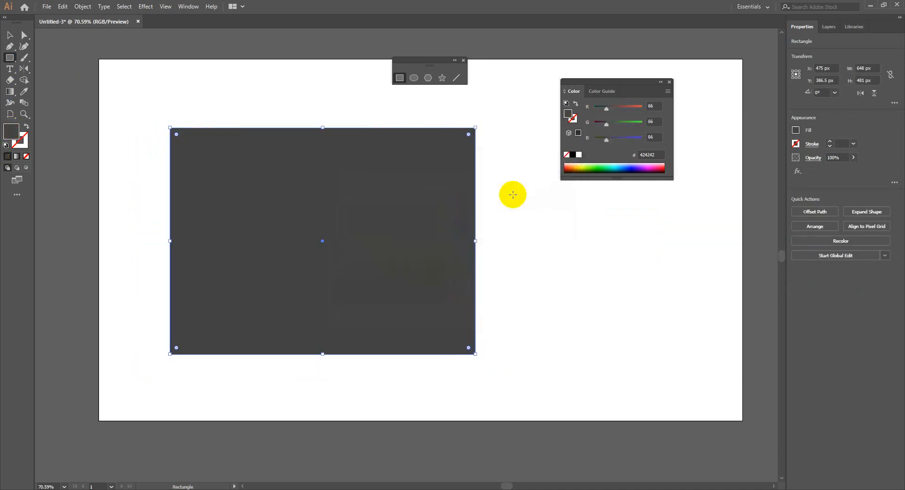
# Resize the grey rectangle to about 666 × 244 px and fill it with dark violet #1b0045 from the colour spectrum
pyautogui.click(9, 35)
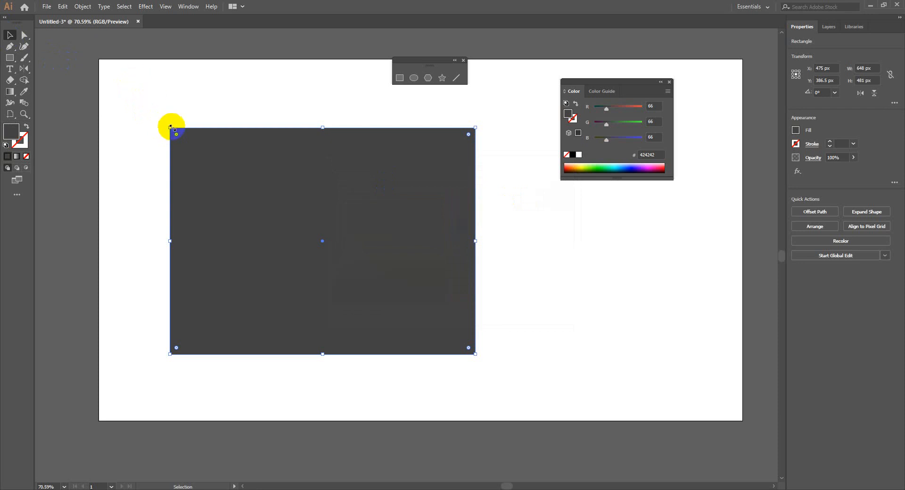
pyautogui.moveTo(171, 127); pyautogui.dragTo(186, 155)
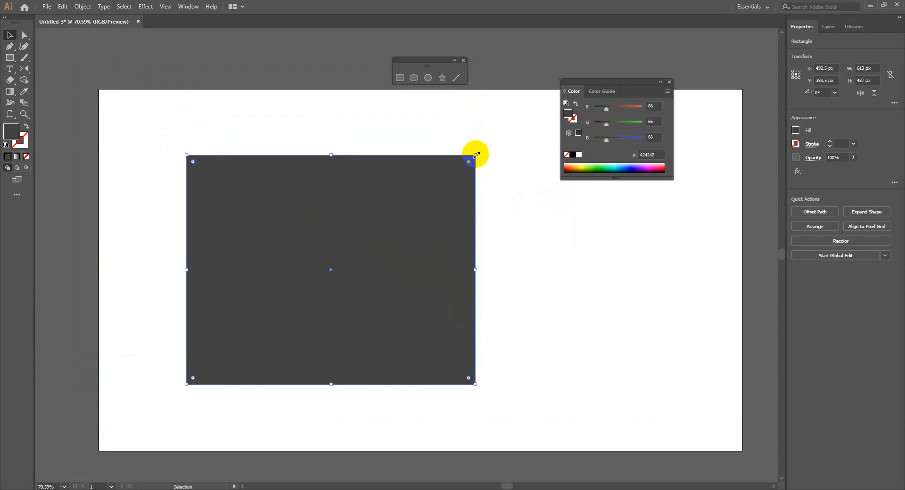
pyautogui.moveTo(474, 155); pyautogui.dragTo(535, 117)
pyautogui.moveTo(356, 117); pyautogui.dragTo(367, 182)
pyautogui.moveTo(360, 385); pyautogui.dragTo(375, 296)
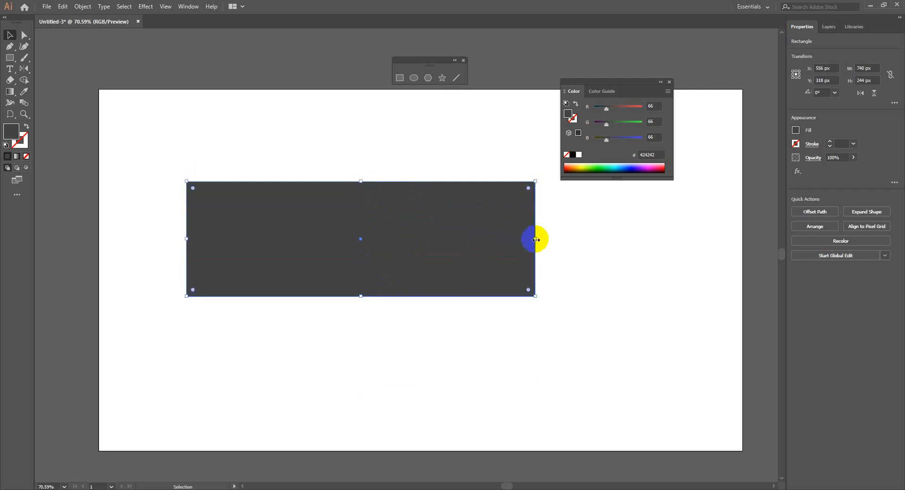
pyautogui.moveTo(535, 238); pyautogui.dragTo(494, 250)
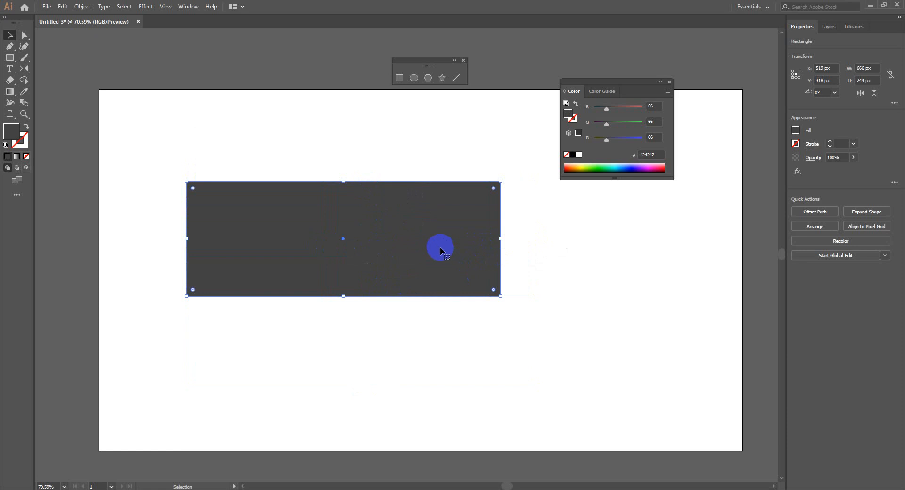
pyautogui.click(631, 168)
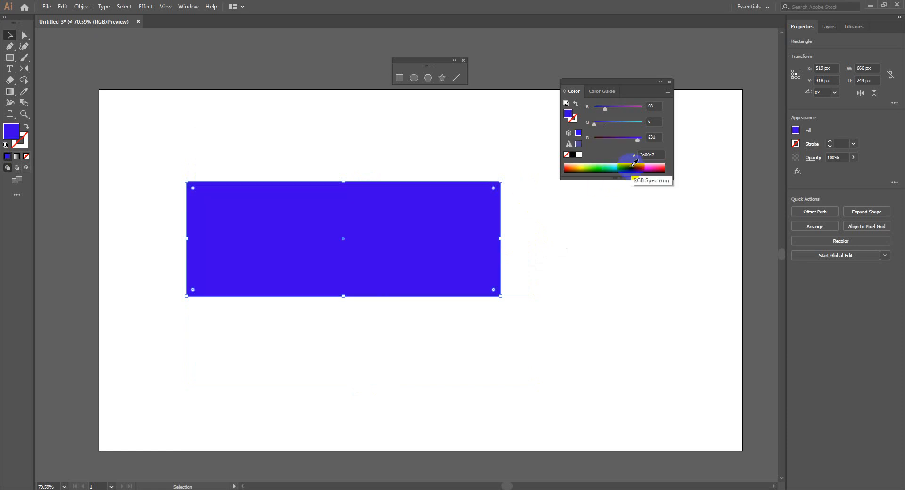
pyautogui.click(639, 169)
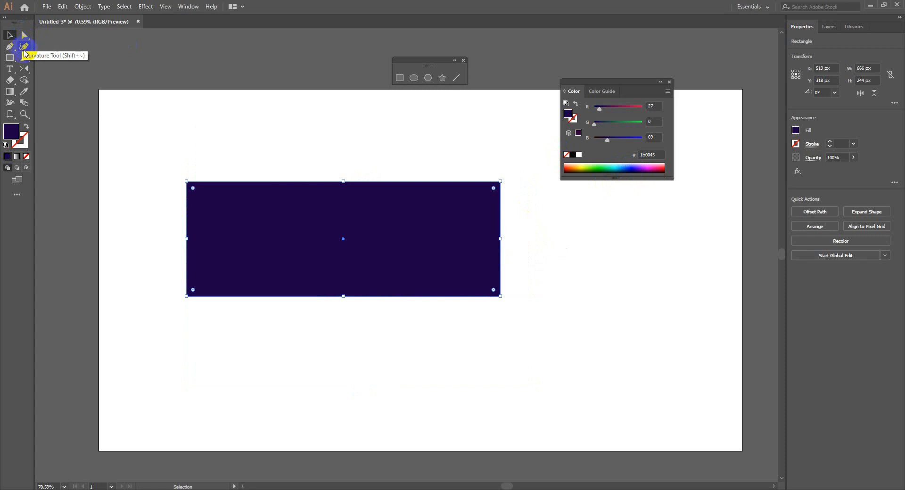
# Delete the dark violet rectangle and close the floating Color panel
pyautogui.click(171, 115)
pyautogui.moveTo(172, 135); pyautogui.dragTo(511, 325)
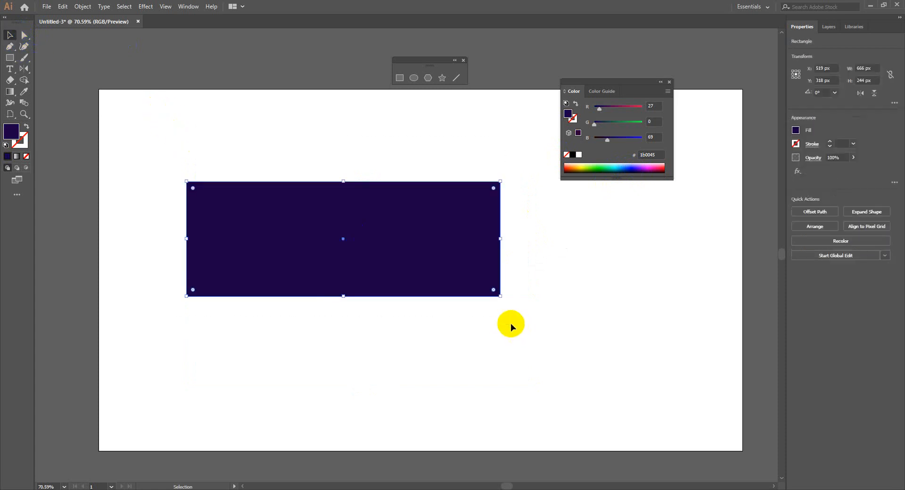
pyautogui.press('Delete')
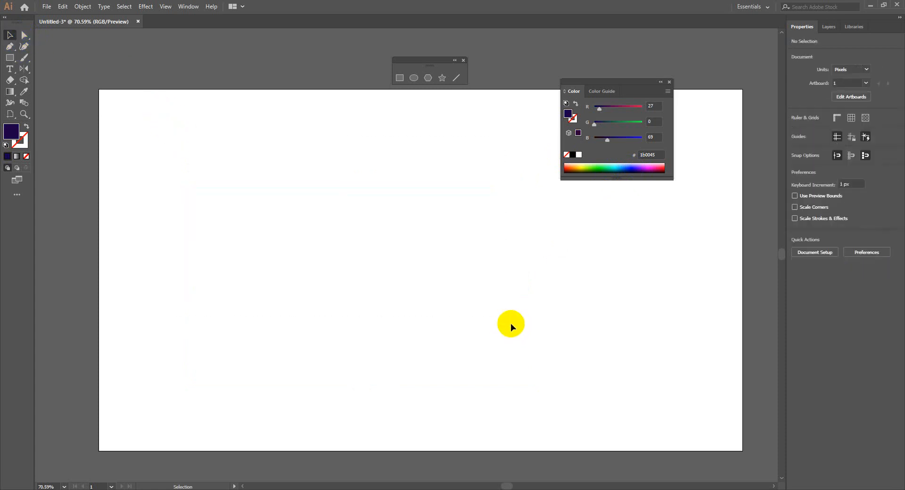
pyautogui.click(670, 82)
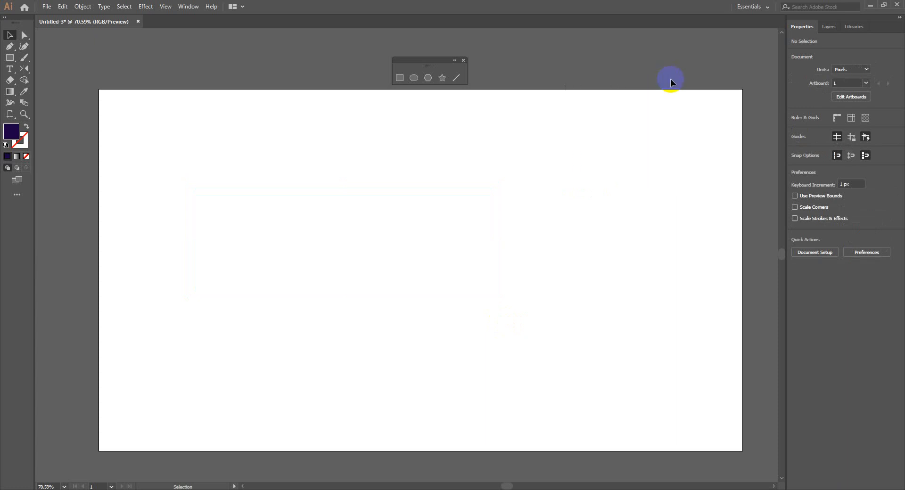
# Draw a dark violet circle about 485 px in diameter with the Ellipse tool, left of the artboard's centre
pyautogui.click(9, 58)
pyautogui.moveTo(9, 61); pyautogui.dragTo(41, 70)
pyautogui.moveTo(223, 147); pyautogui.dragTo(441, 375)
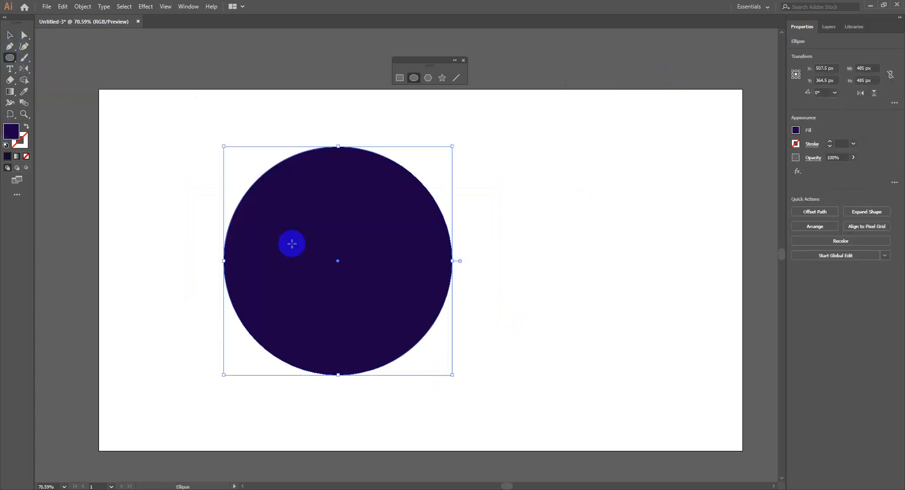
# Copy and paste the circle, and move the pasted copy over the original circle
pyautogui.click(9, 35)
pyautogui.moveTo(138, 115); pyautogui.dragTo(465, 357)
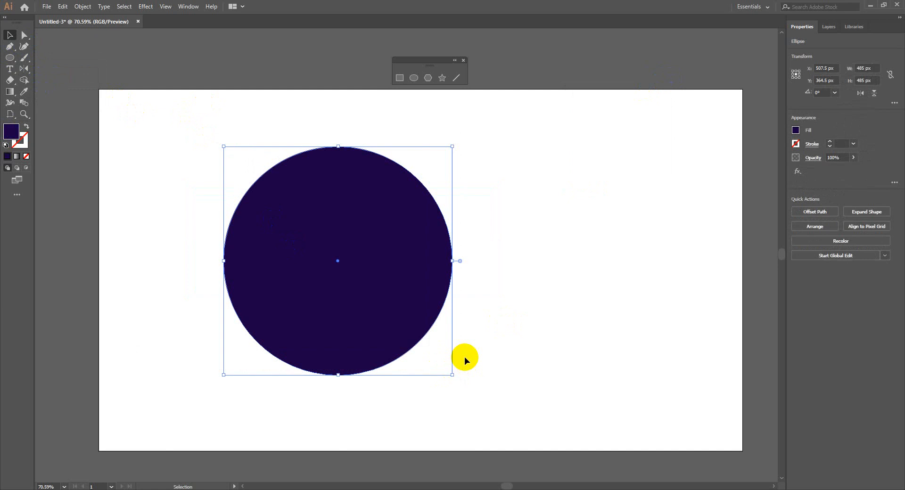
pyautogui.hotkey('ctrl', 'c')
pyautogui.hotkey('ctrl', 'v')
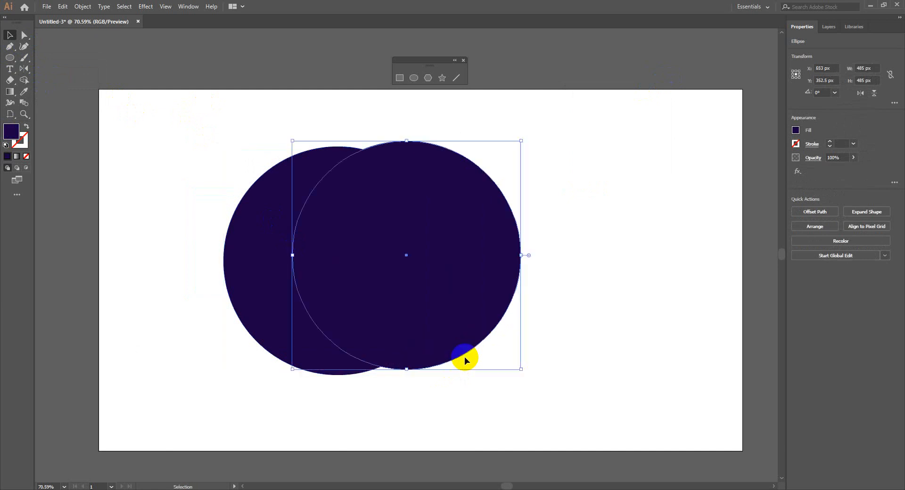
pyautogui.moveTo(365, 254); pyautogui.dragTo(319, 260)
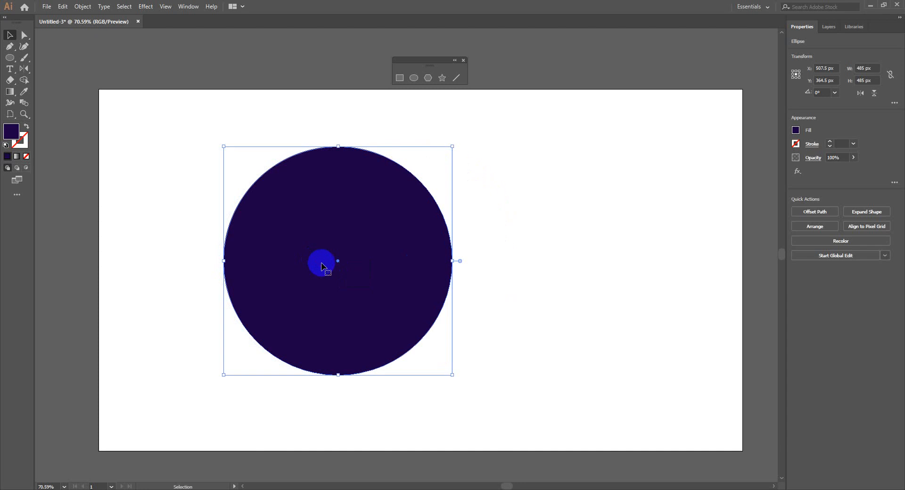
# Try duplicating the circle directly to its right twice, undoing each copy, and clear the selection
pyautogui.hotkey('ctrl', 'shift', 'a')
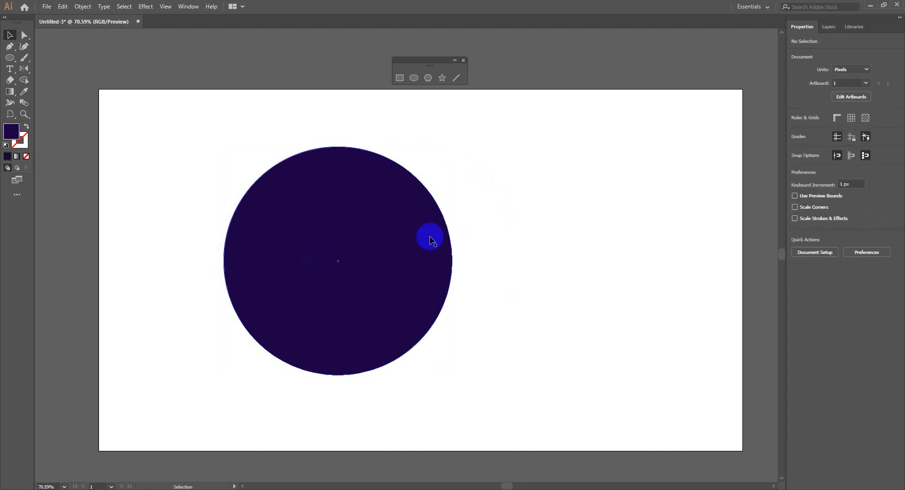
pyautogui.click(384, 232)
pyautogui.press('a')
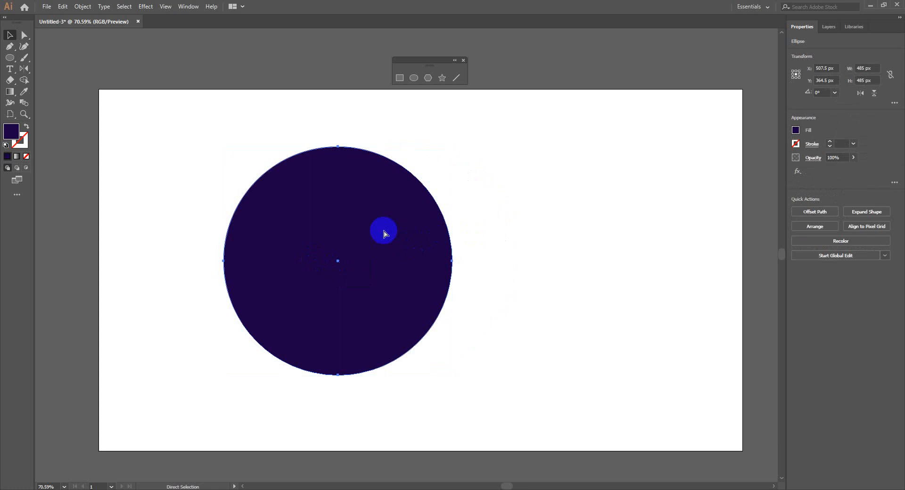
pyautogui.press('v')
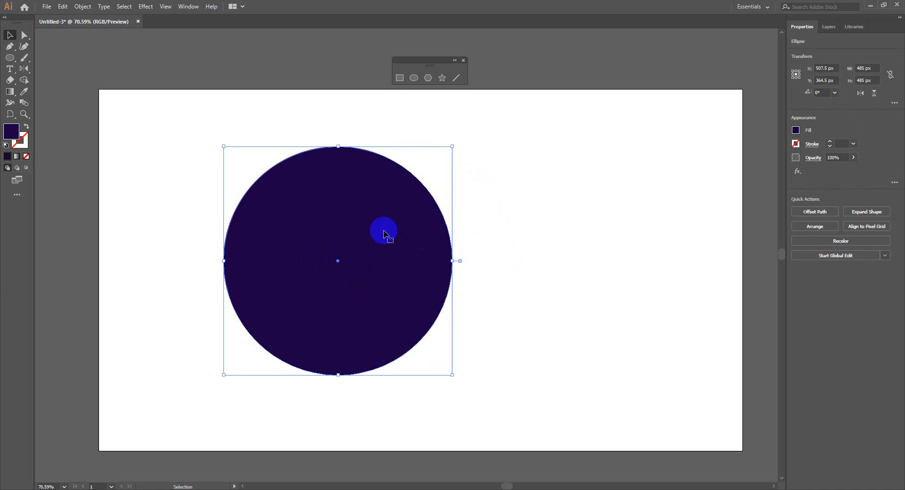
pyautogui.moveTo(383, 231); pyautogui.dragTo(656, 222)
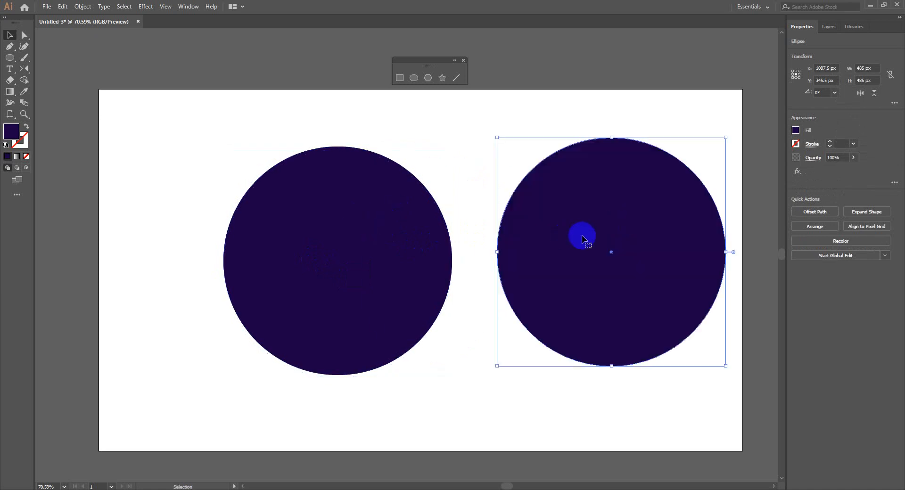
pyautogui.hotkey('ctrl', 'z')
pyautogui.moveTo(374, 240); pyautogui.dragTo(654, 242)
pyautogui.hotkey('ctrl', 'z')
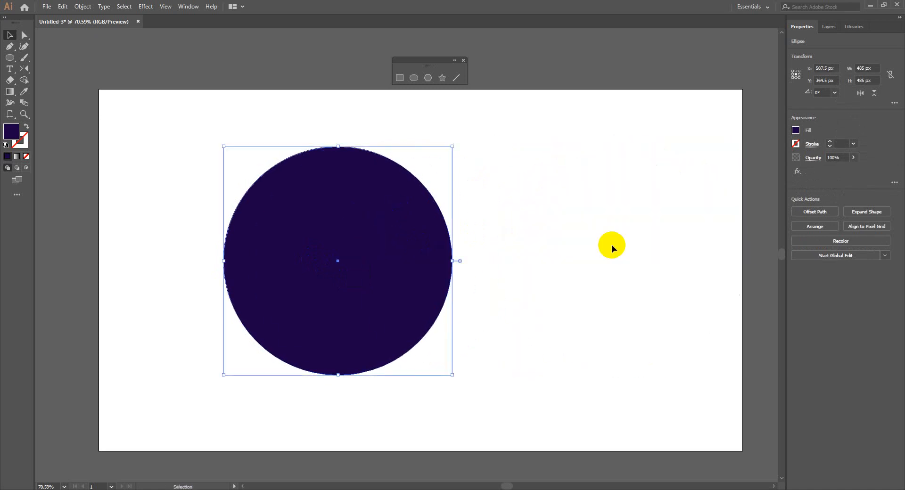
pyautogui.click(602, 236)
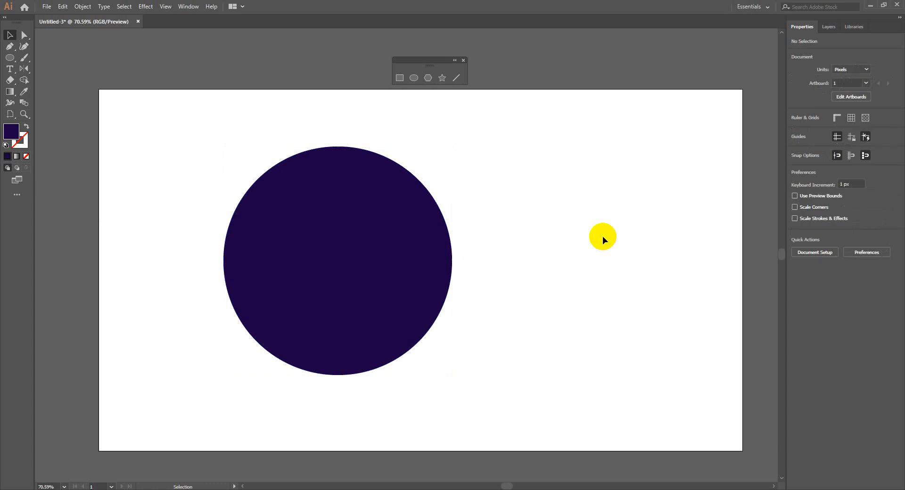
# Move the circle to about X 634.5 px and Y 371.5 px, and delete it
pyautogui.moveTo(241, 271); pyautogui.dragTo(359, 281)
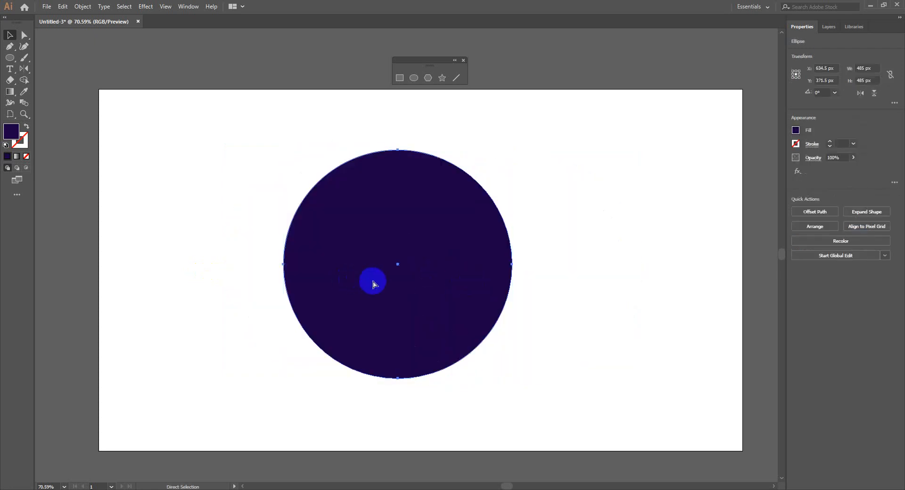
pyautogui.click(373, 283)
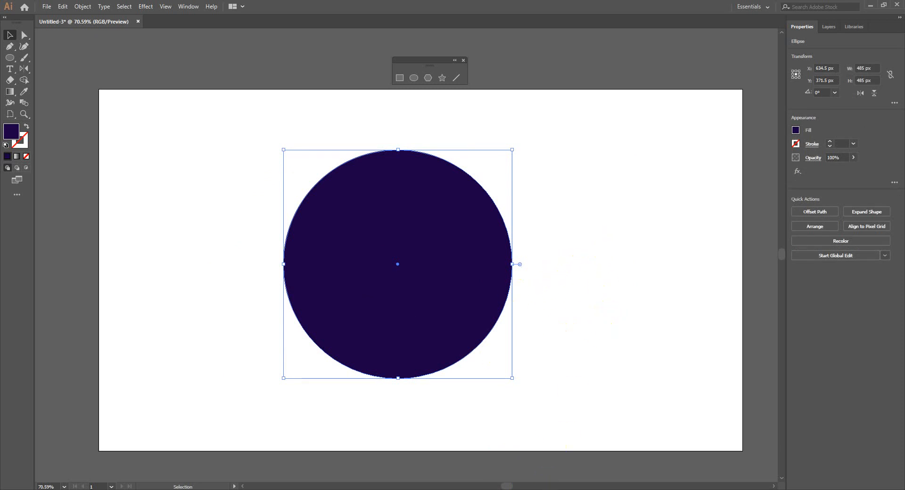
pyautogui.click(555, 279)
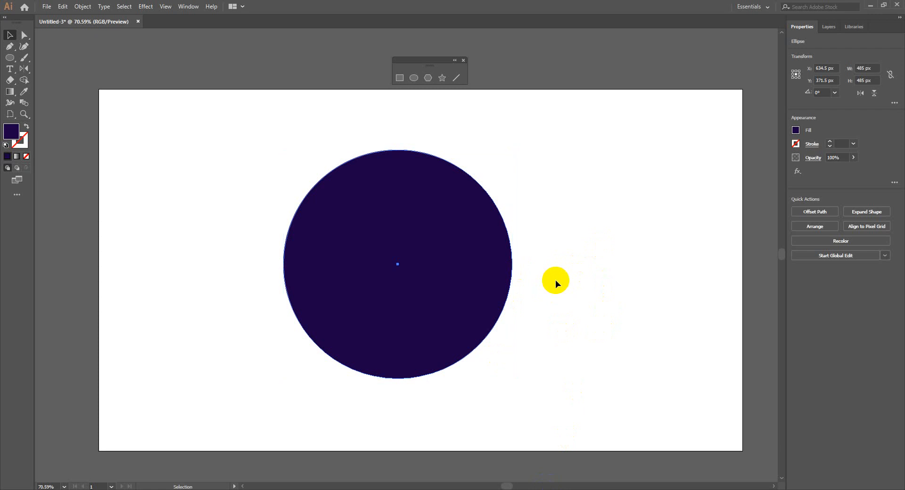
pyautogui.click(495, 274)
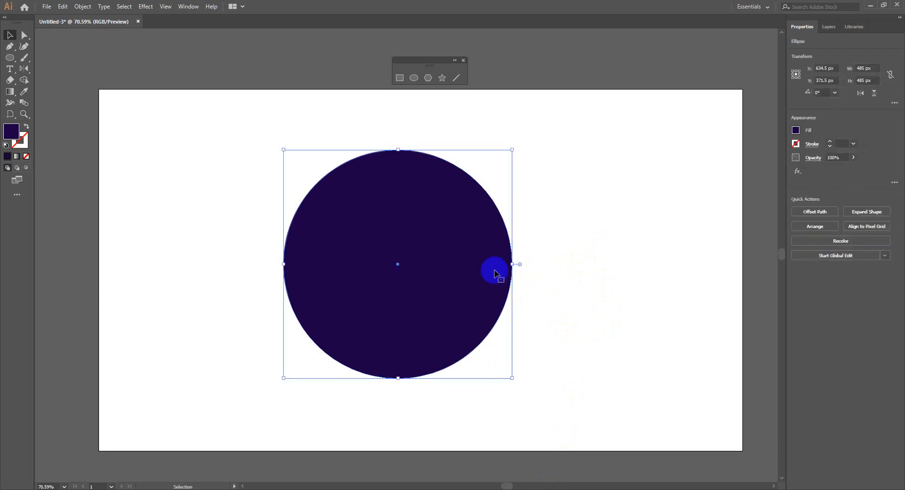
pyautogui.press('Delete')
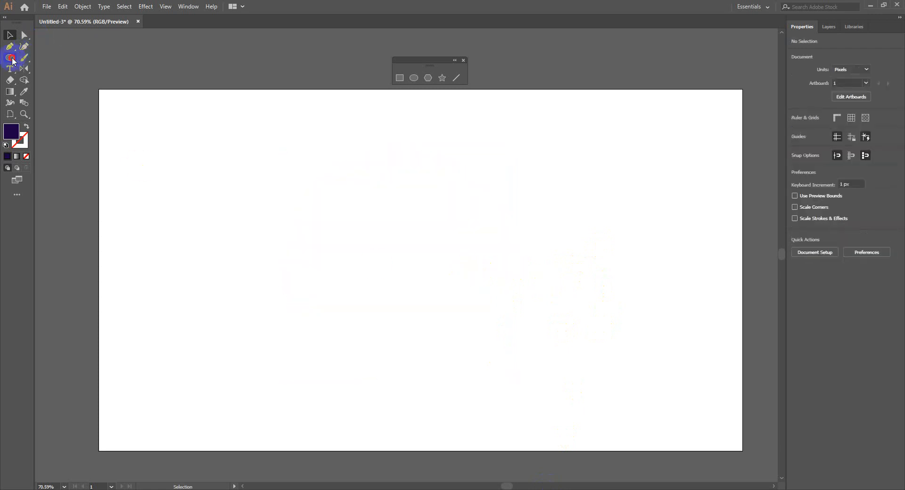
# Draw a long horizontal rectangle about 1207 × 61 px near the artboard's upper edge
pyautogui.moveTo(12, 58); pyautogui.dragTo(52, 59)
pyautogui.moveTo(130, 118); pyautogui.dragTo(700, 146)
pyautogui.press('v')
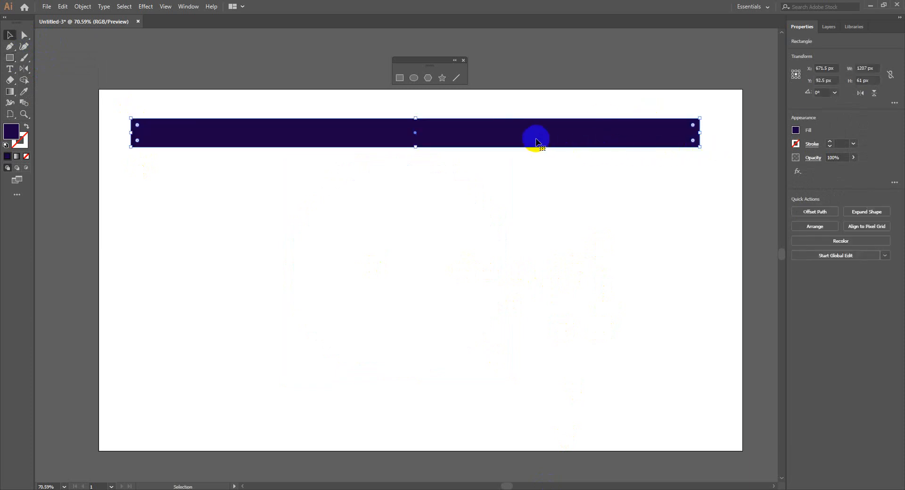
# Reduce the long rectangle's height to about 30 px and place a duplicate directly below it at about Y 111 px
pyautogui.moveTo(536, 137); pyautogui.dragTo(578, 141)
pyautogui.moveTo(459, 147)
pyautogui.mouseDown()
pyautogui.moveTo(464, 133)
pyautogui.moveTo(484, 126)
pyautogui.moveTo(465, 126)
pyautogui.moveTo(464, 147)
pyautogui.mouseUp()
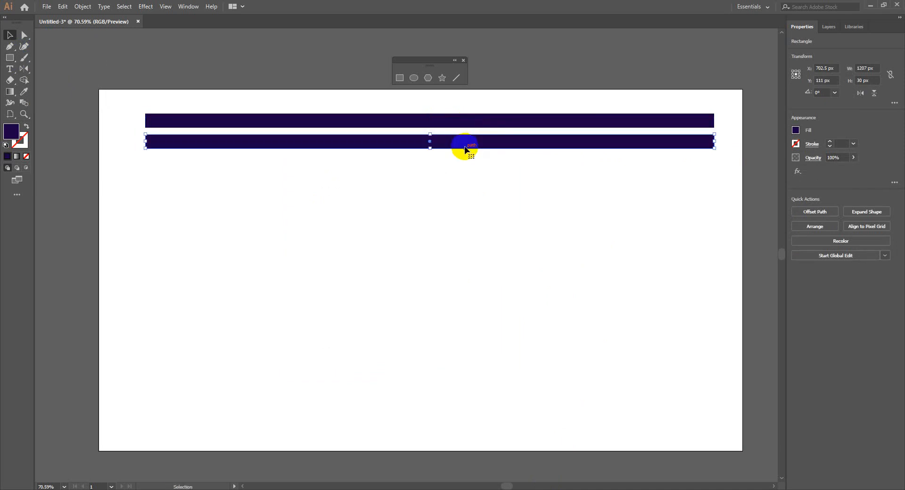
# Repeat the last rectangle duplication thirteen times down the artboard, and delete all the horizontal rectangles
pyautogui.press('a')
pyautogui.hotkey('ctrl', 'd')
pyautogui.hotkey('ctrl', 'd')
pyautogui.hotkey('ctrl', 'd')
pyautogui.hotkey('ctrl', 'd')
pyautogui.hotkey('ctrl', 'd')
pyautogui.hotkey('ctrl', 'd')
pyautogui.hotkey('ctrl', 'd')
pyautogui.hotkey('ctrl', 'd')
pyautogui.hotkey('ctrl', 'd')
pyautogui.hotkey('ctrl', 'd')
pyautogui.hotkey('ctrl', 'd')
pyautogui.hotkey('ctrl', 'd')
pyautogui.hotkey('ctrl', 'd')
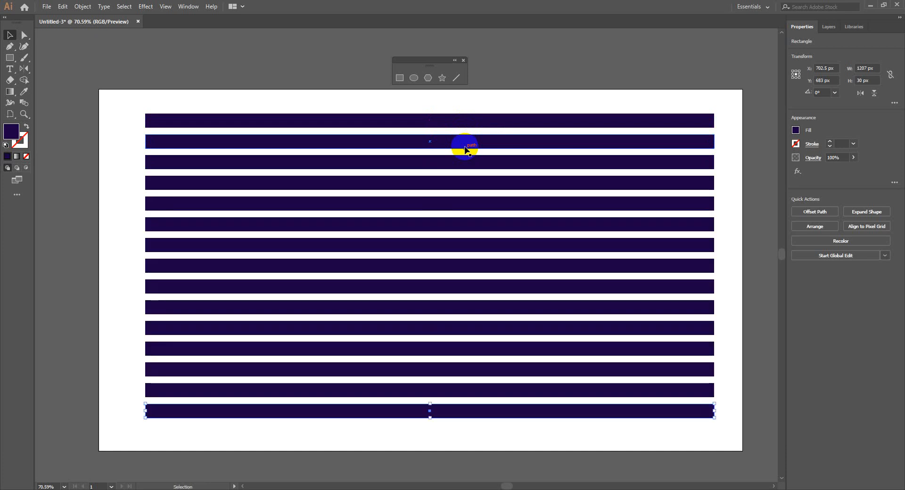
pyautogui.moveTo(132, 107); pyautogui.dragTo(517, 421)
pyautogui.press('Delete')
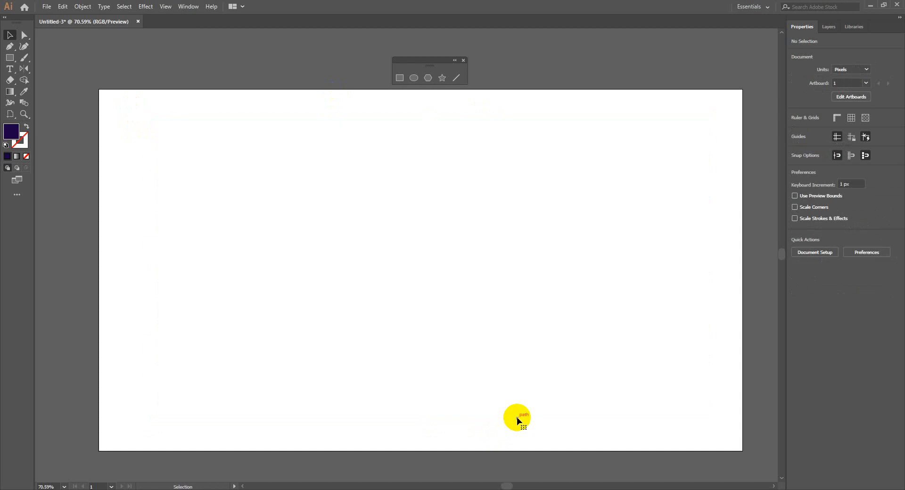
# Draw a thin vertical rectangle about 13 × 597 px near the artboard's left edge and duplicate it diagonally upward to about X 121.5 px, Y 354.5 px
pyautogui.click(10, 58)
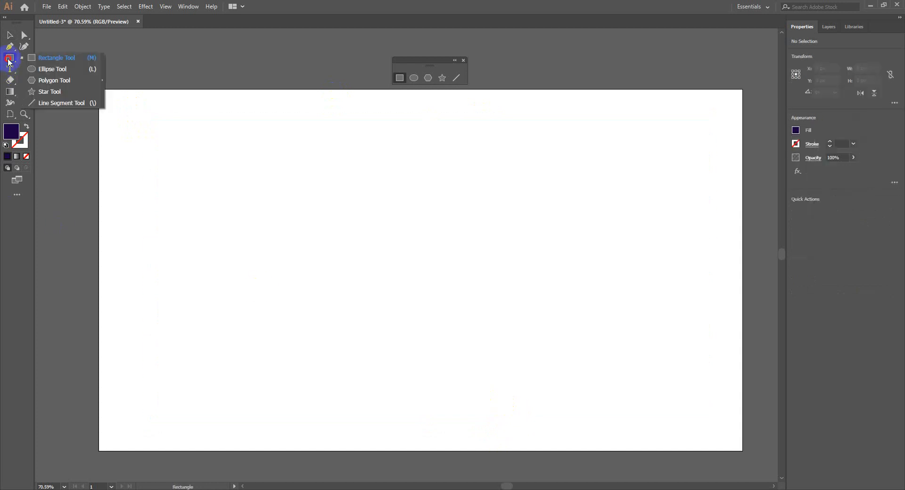
pyautogui.moveTo(140, 131); pyautogui.dragTo(147, 411)
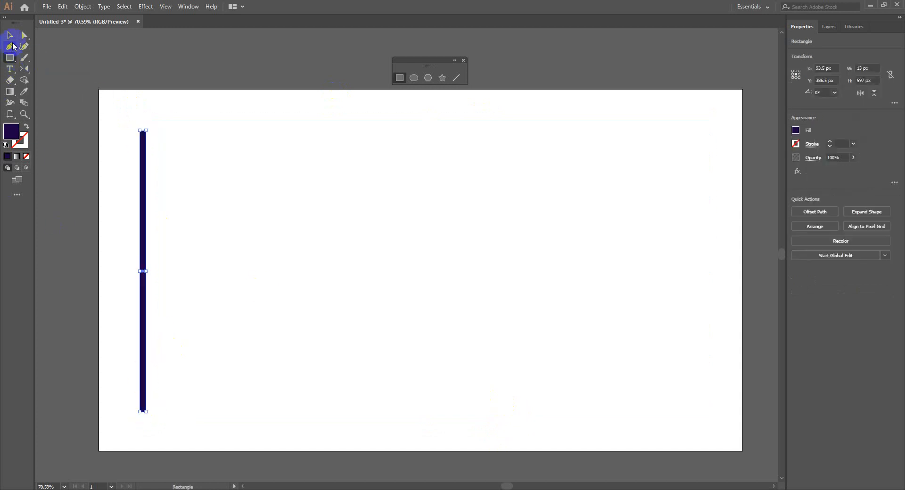
pyautogui.click(10, 35)
pyautogui.moveTo(146, 194); pyautogui.dragTo(159, 178)
# Repeat the diagonal duplication of the vertical bar thirteen times
pyautogui.hotkey('ctrl', 'd')
pyautogui.hotkey('ctrl', 'd')
pyautogui.hotkey('ctrl', 'd')
pyautogui.hotkey('ctrl', 'd')
pyautogui.hotkey('ctrl', 'd')
pyautogui.hotkey('ctrl', 'd')
pyautogui.hotkey('ctrl', 'd')
pyautogui.hotkey('ctrl', 'd')
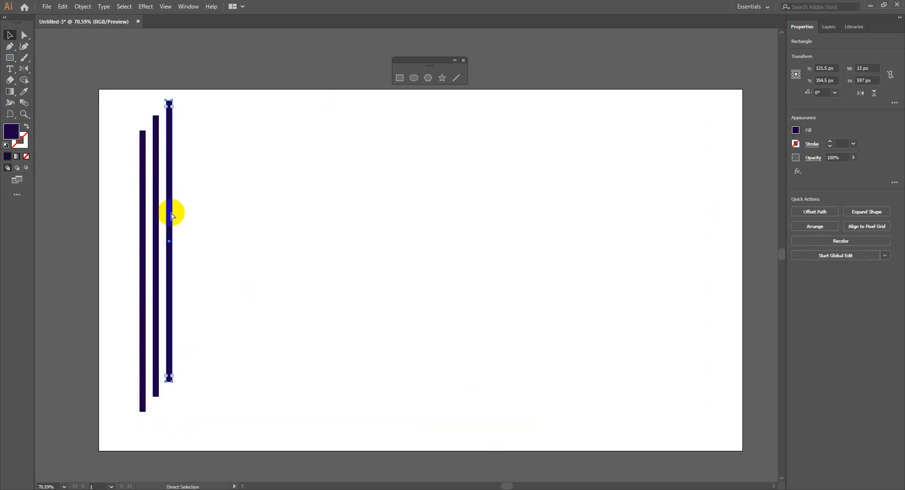
pyautogui.hotkey('ctrl', 'd')
pyautogui.hotkey('ctrl', 'd')
pyautogui.hotkey('ctrl', 'd')
pyautogui.hotkey('ctrl', 'd')
pyautogui.hotkey('ctrl', 'd')
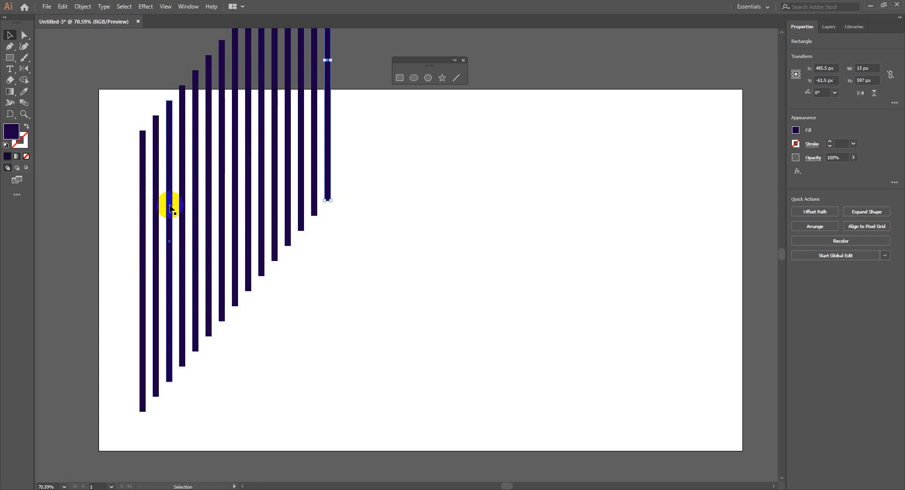
# Select all the diagonally stepped vertical bars and delete them
pyautogui.scroll(3, 170, 207)
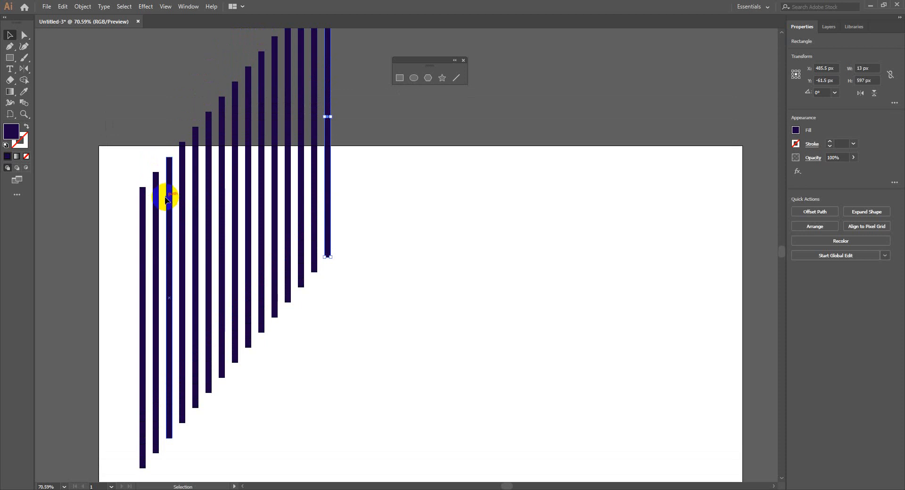
pyautogui.scroll(3, 161, 189)
pyautogui.scroll(1, 120, 113)
pyautogui.moveTo(97, 92); pyautogui.dragTo(398, 377)
pyautogui.press('Delete')
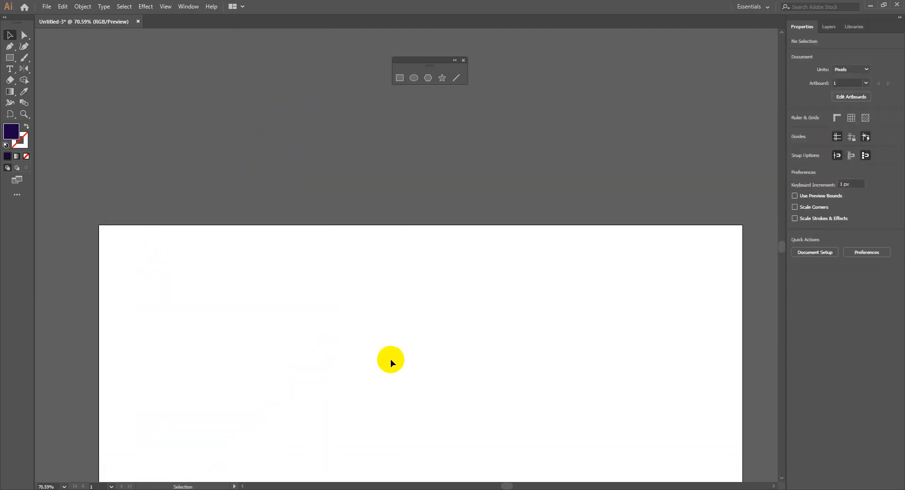
# Create a new 1366 x 768 px document with two artboards and bring both into view
pyautogui.click(47, 6)
pyautogui.click(49, 18)
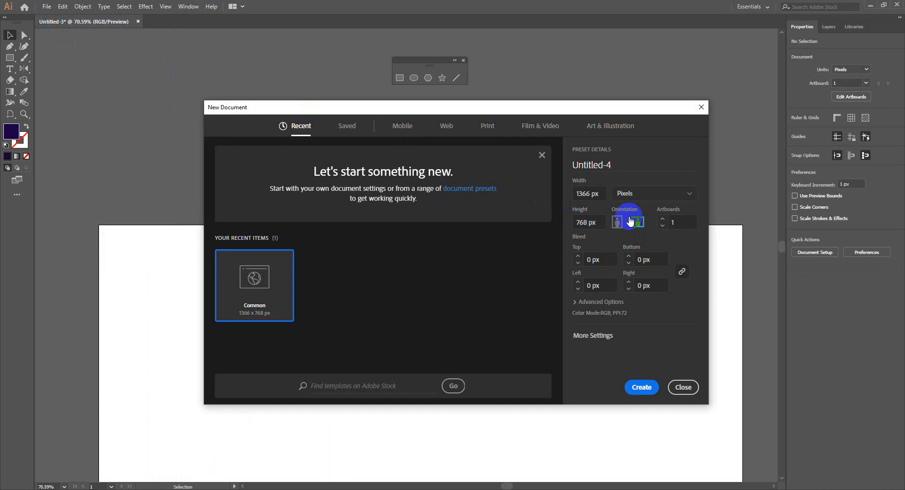
pyautogui.click(675, 221)
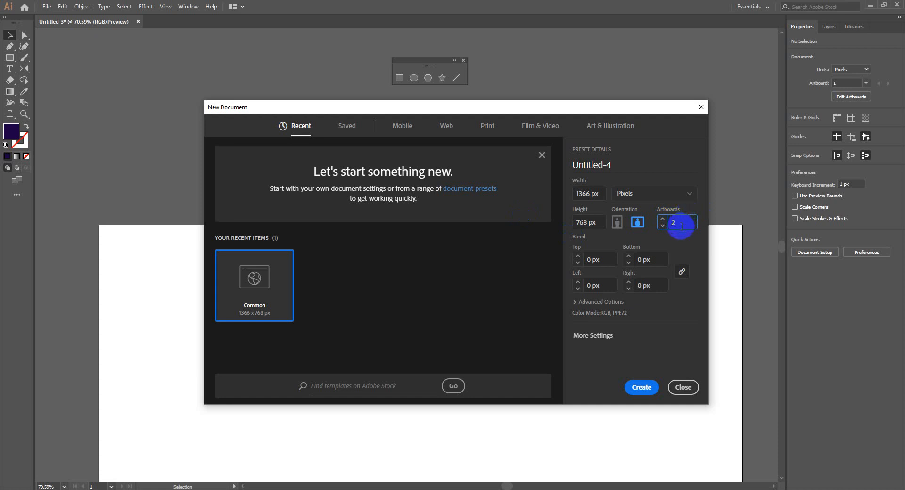
pyautogui.click(641, 387)
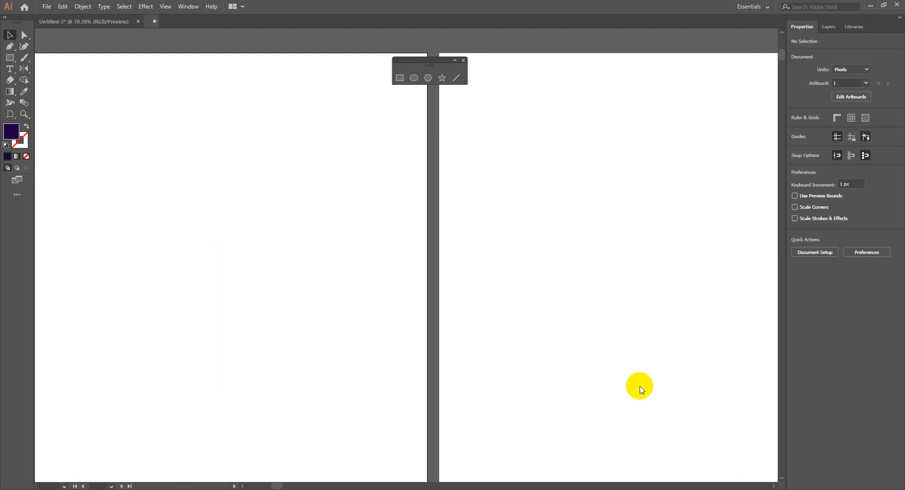
pyautogui.hotkey('ctrl', '-')
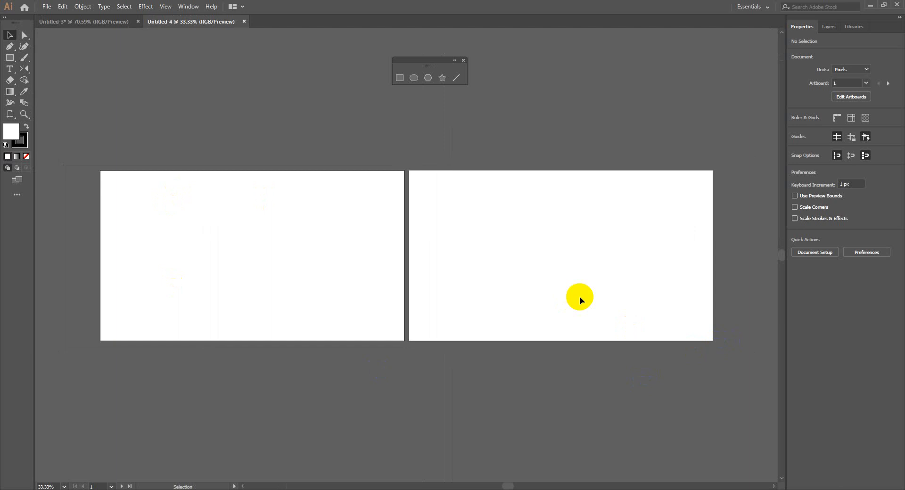
# Return to the Untitled-3 document and shrink its artboard to about 587 × 738 px with the Artboard tool
pyautogui.click(109, 20)
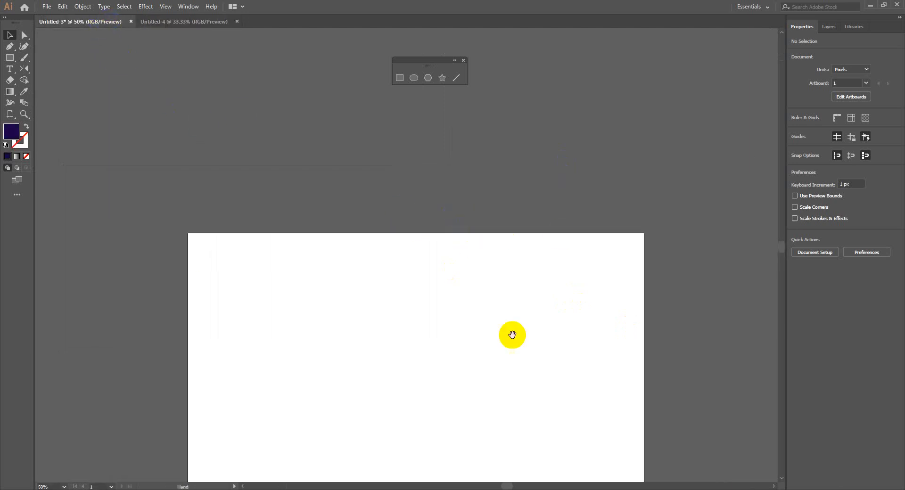
pyautogui.scroll(-3, 511, 333)
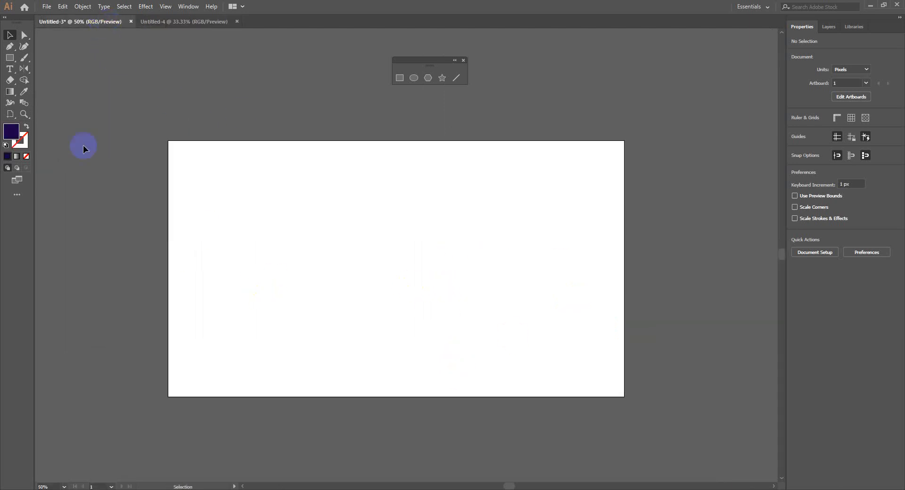
pyautogui.click(10, 113)
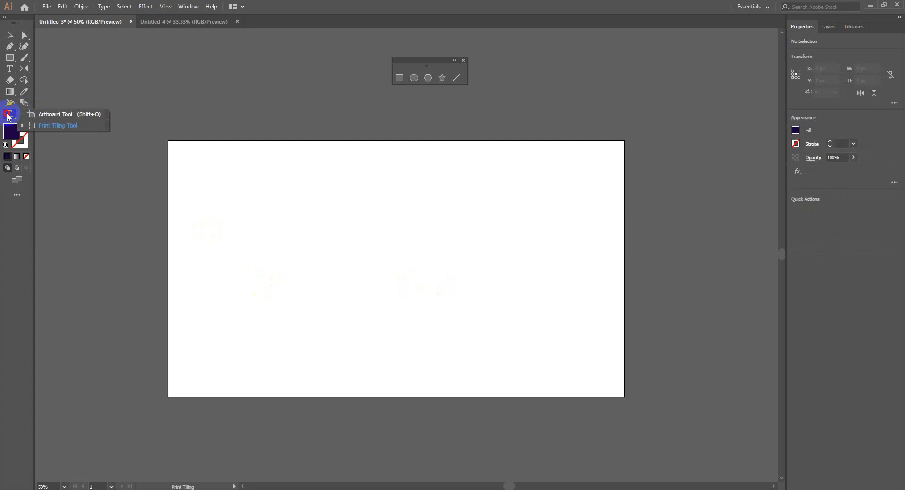
pyautogui.click(54, 116)
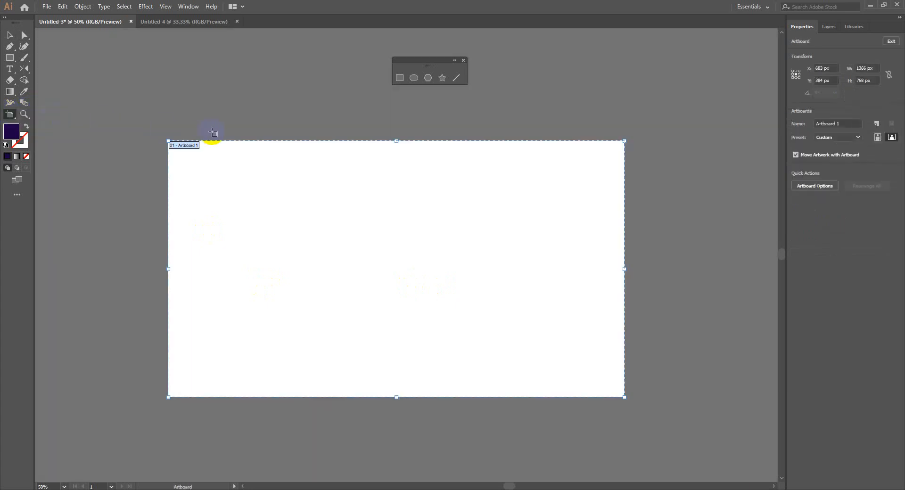
pyautogui.moveTo(395, 141)
pyautogui.mouseDown()
pyautogui.moveTo(400, 242)
pyautogui.moveTo(403, 152)
pyautogui.mouseUp()
pyautogui.moveTo(624, 273); pyautogui.dragTo(368, 252)
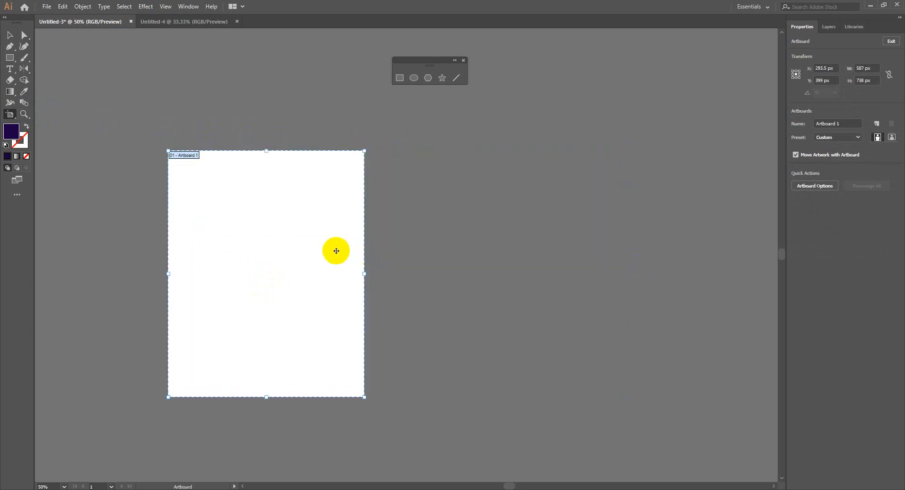
# Duplicate the artboard three times to form a two-by-two grid, and leave artboard editing
pyautogui.moveTo(320, 220); pyautogui.dragTo(472, 452)
pyautogui.scroll(-5, 493, 232)
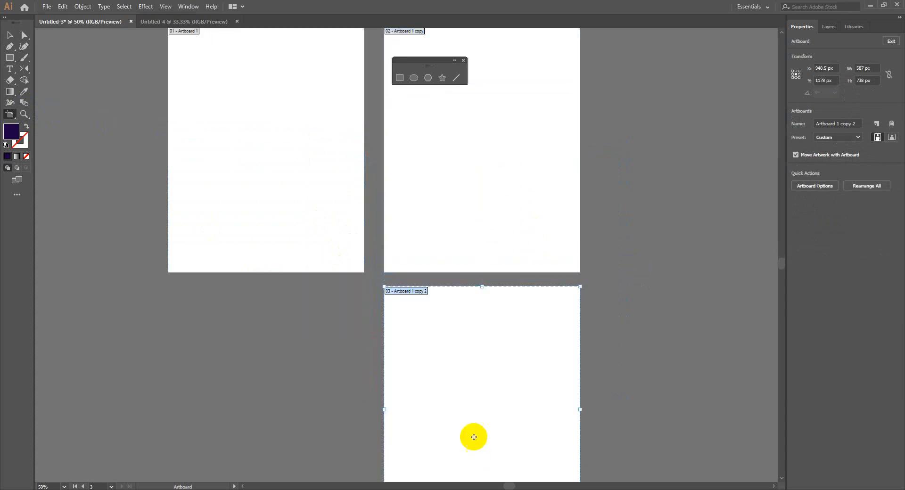
pyautogui.scroll(-3, 462, 386)
pyautogui.moveTo(449, 342); pyautogui.dragTo(240, 328)
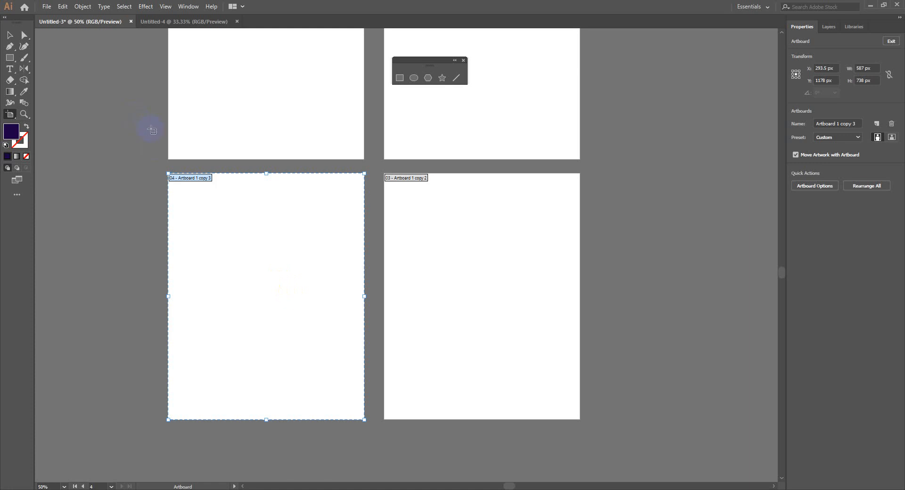
pyautogui.scroll(3, 278, 186)
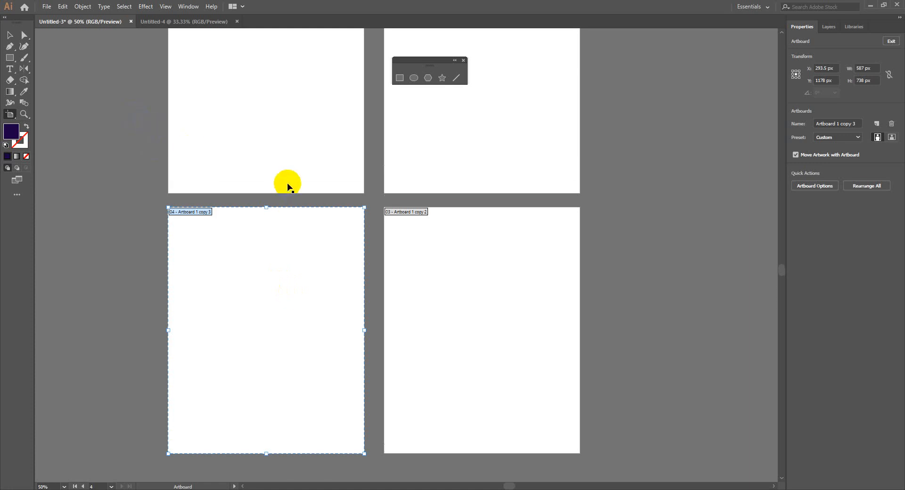
pyautogui.click(10, 36)
pyautogui.click(178, 138)
pyautogui.hotkey('ctrl', '-')
pyautogui.hotkey('ctrl', '-')
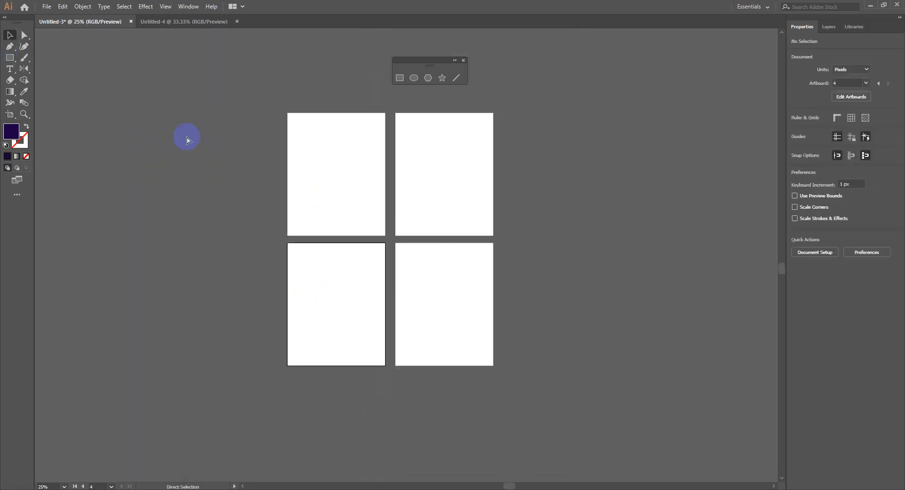
# Delete the three artboard copies, keeping only Artboard 1, and exit artboard editing
pyautogui.scroll(1, 255, 257)
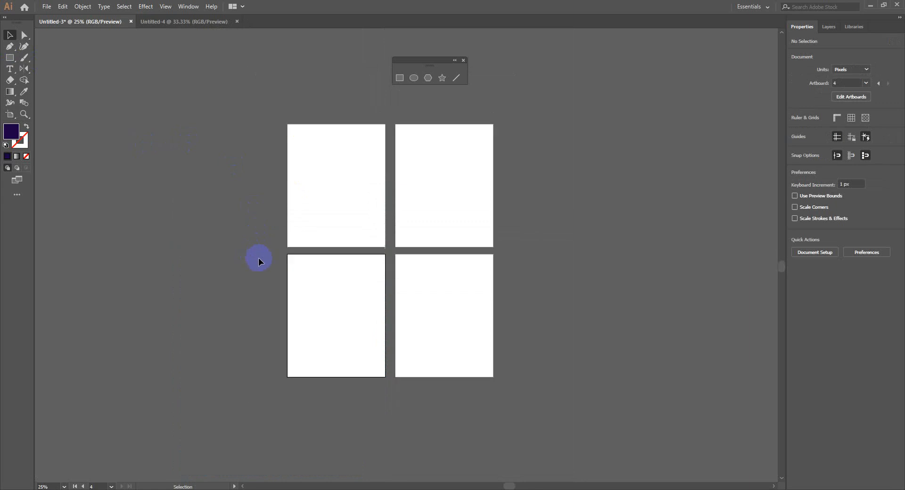
pyautogui.scroll(4, 256, 252)
pyautogui.click(9, 114)
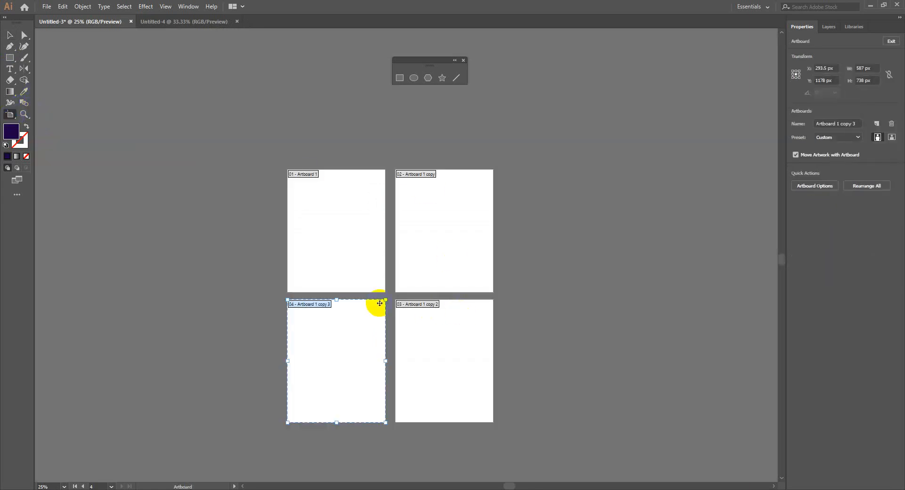
pyautogui.press('Delete')
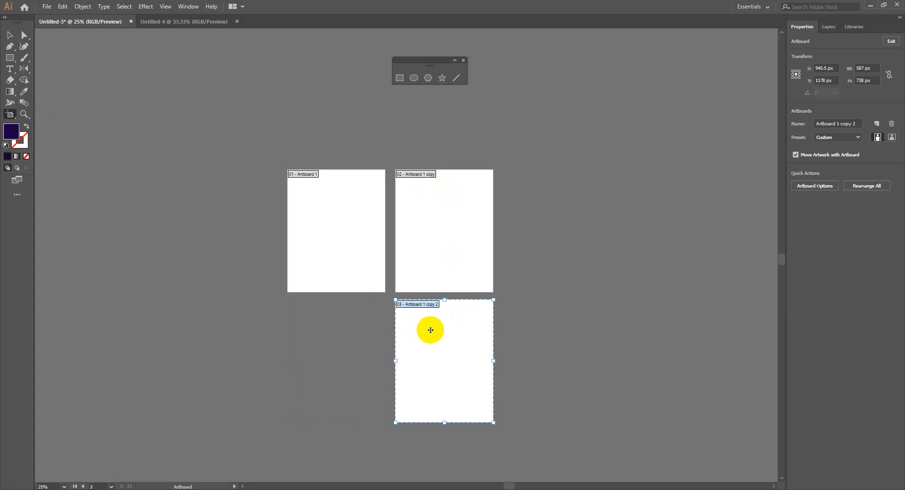
pyautogui.press('Delete')
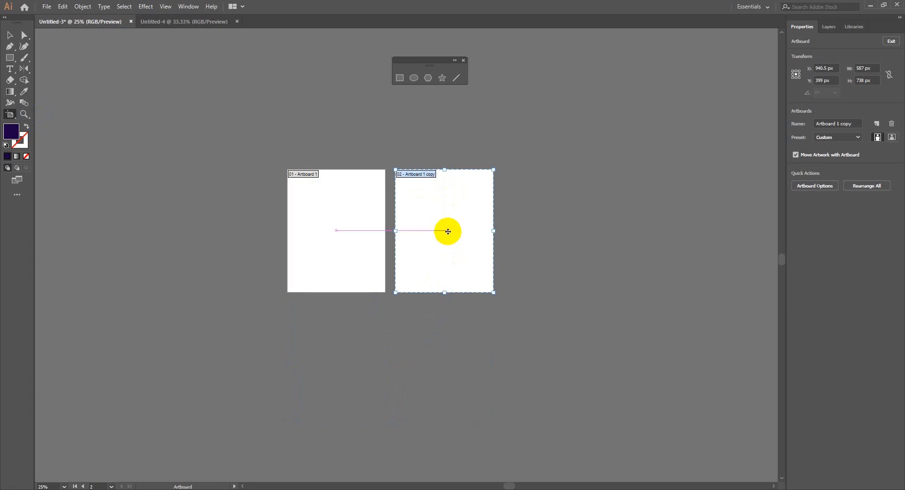
pyautogui.press('Delete')
pyautogui.click(9, 35)
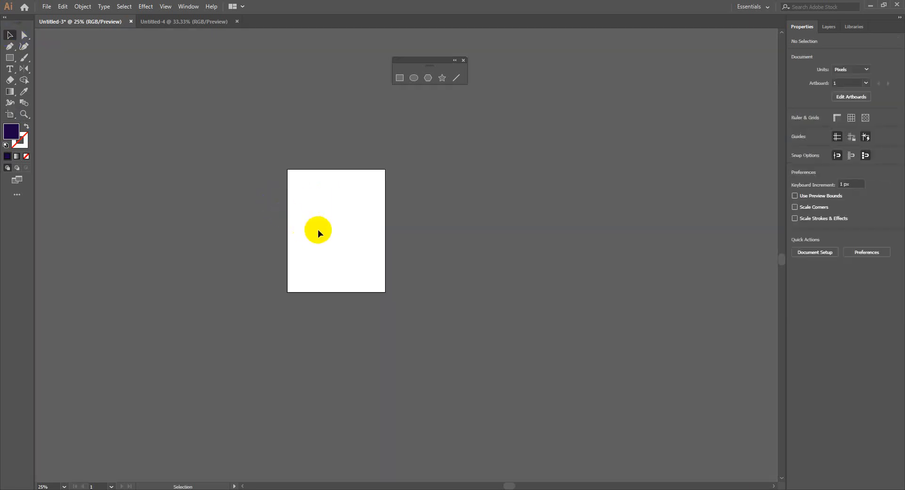
# Widen Artboard 1 from its right edge to about 1280 px, and exit artboard editing
pyautogui.press('z')
pyautogui.click(357, 212)
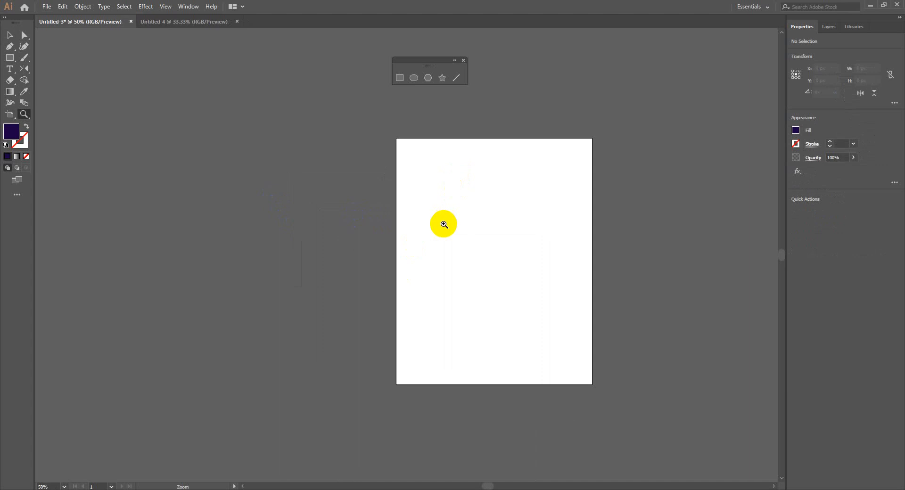
pyautogui.click(10, 115)
pyautogui.moveTo(353, 199); pyautogui.dragTo(329, 212)
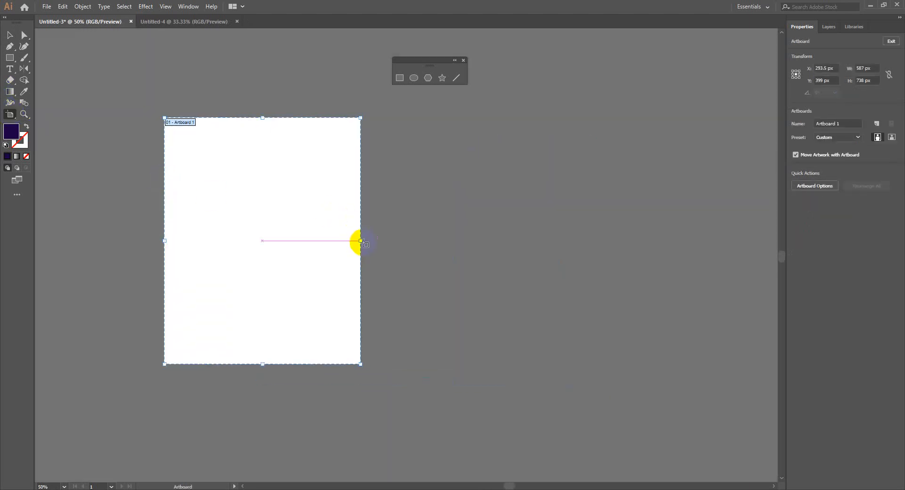
pyautogui.moveTo(361, 241); pyautogui.dragTo(593, 264)
pyautogui.click(10, 36)
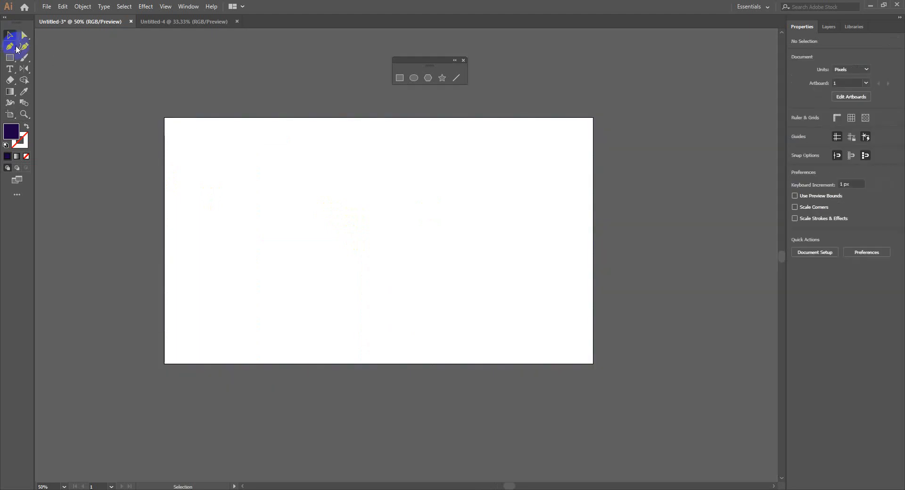
# Show the rulers and place a horizontal guide across the artboard at about Y 302 px
pyautogui.hotkey('ctrl', 'r')
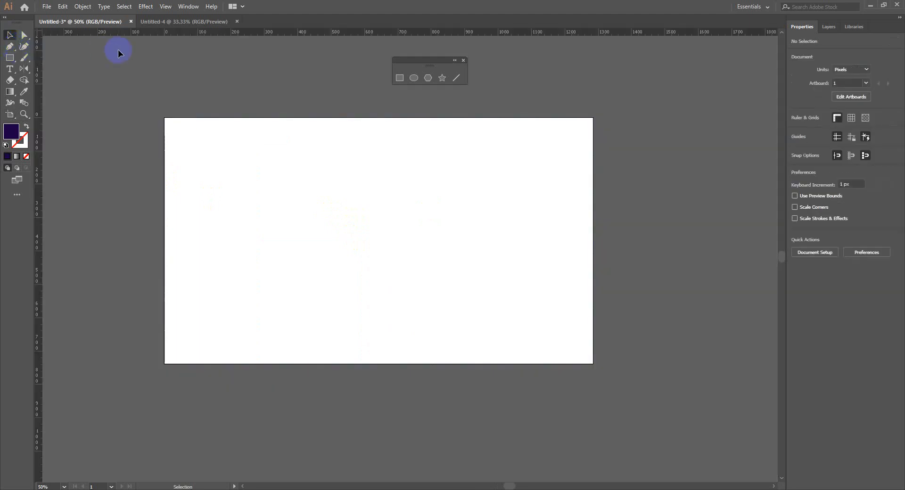
pyautogui.click(260, 179)
pyautogui.moveTo(222, 37); pyautogui.dragTo(228, 221)
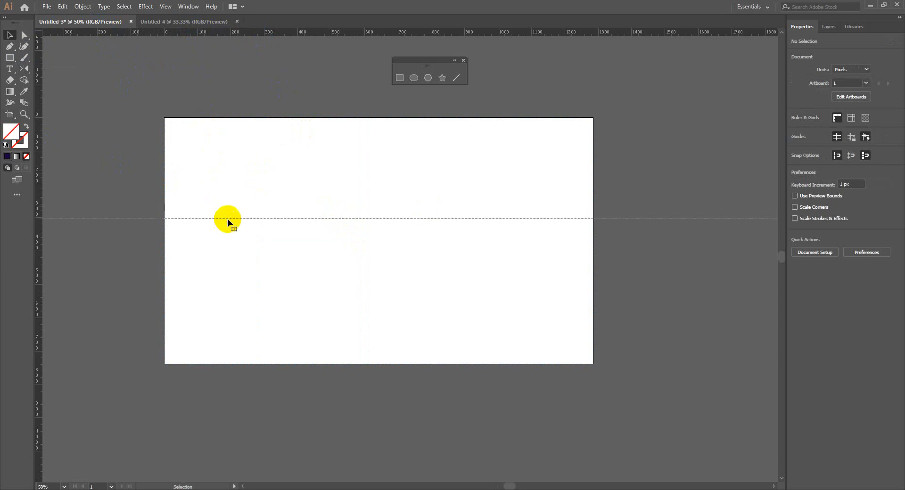
pyautogui.click(250, 221)
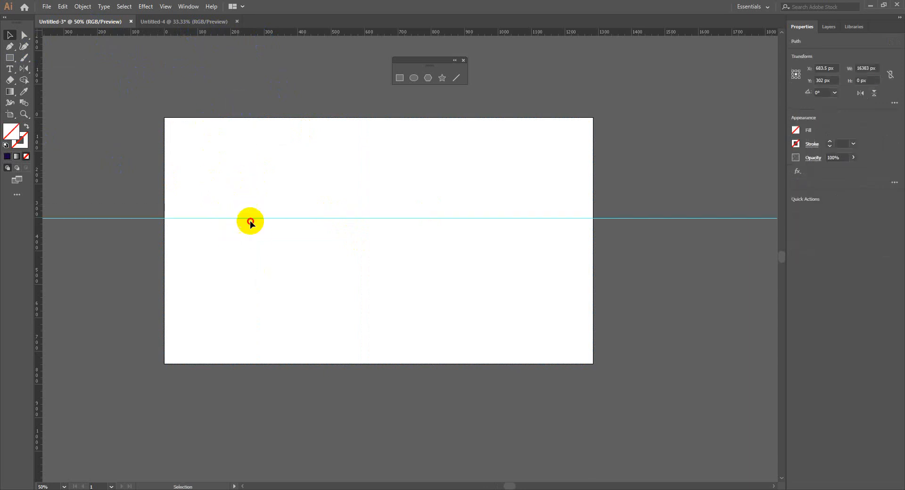
pyautogui.click(264, 85)
# Place a vertical guide through the artboard at about X 388 px
pyautogui.moveTo(40, 137); pyautogui.dragTo(299, 172)
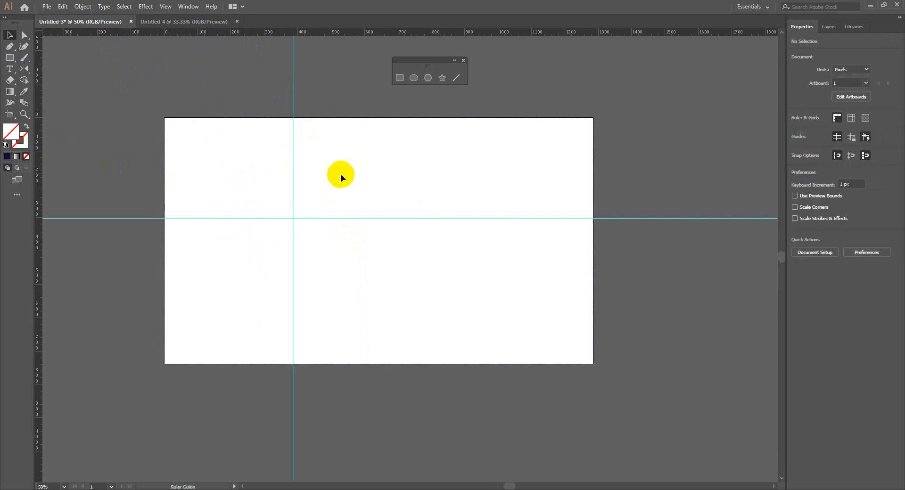
pyautogui.press('z')
pyautogui.click(310, 196)
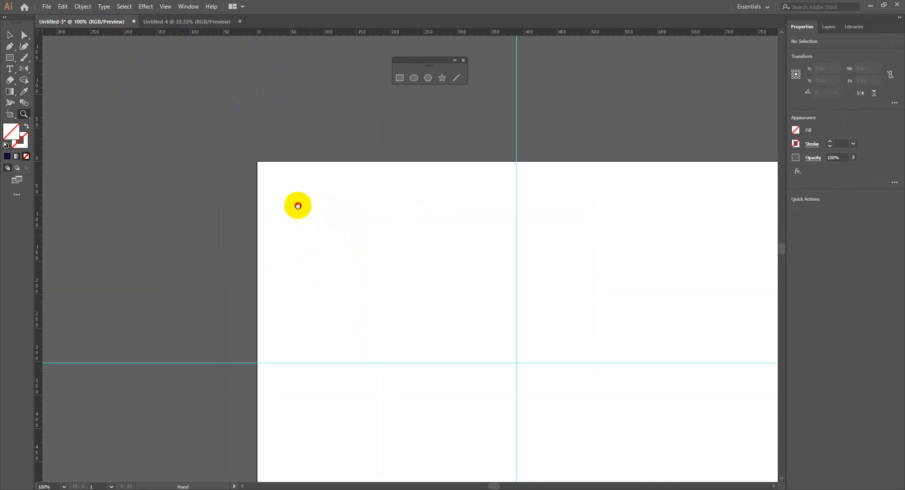
pyautogui.scroll(-5, 330, 226)
pyautogui.hscroll(7, 330, 226)
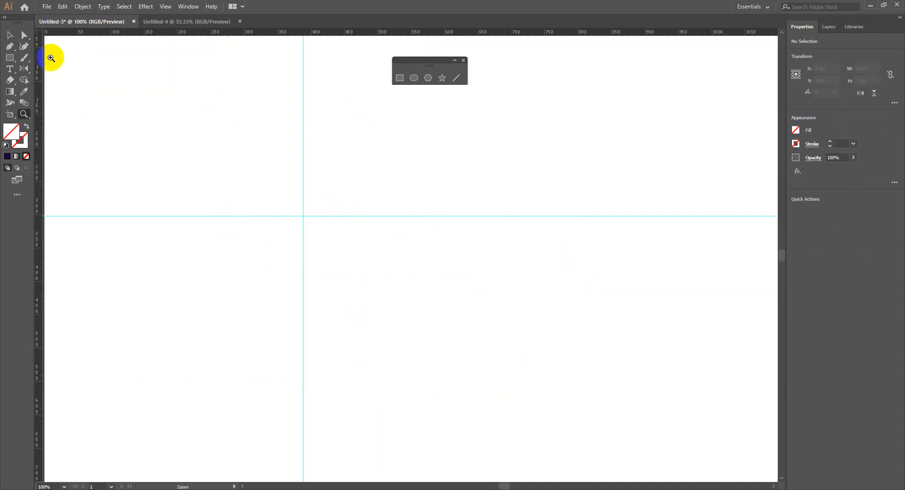
# Move the horizontal guide on the artboard to Y 299 px
pyautogui.hscroll(-3, 244, 156)
pyautogui.click(10, 35)
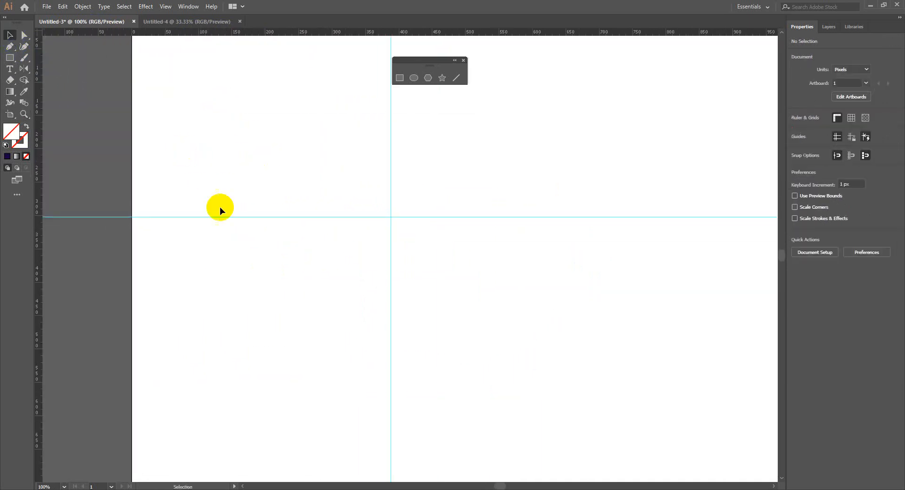
pyautogui.moveTo(225, 217)
pyautogui.mouseDown()
pyautogui.moveTo(236, 238)
pyautogui.moveTo(230, 315)
pyautogui.moveTo(211, 288)
pyautogui.moveTo(193, 188)
pyautogui.moveTo(233, 310)
pyautogui.moveTo(214, 216)
pyautogui.mouseUp()
pyautogui.hscroll(-4, 209, 233)
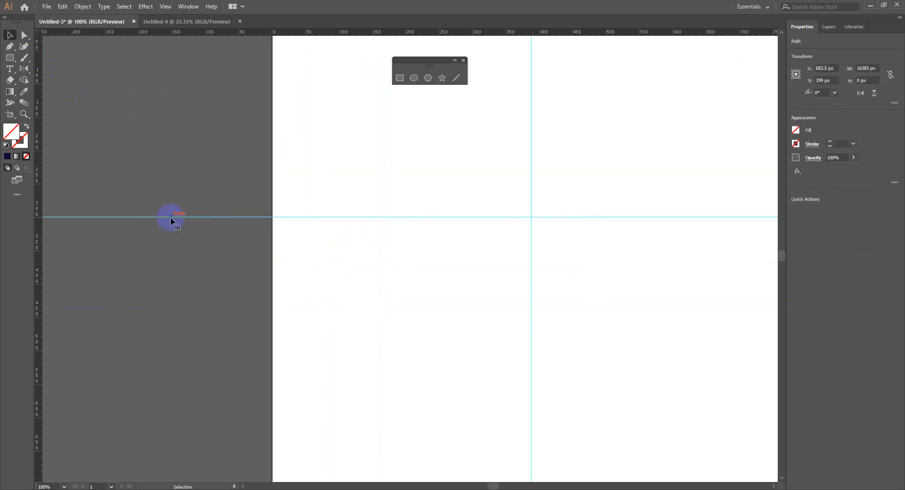
pyautogui.moveTo(171, 215); pyautogui.dragTo(202, 213)
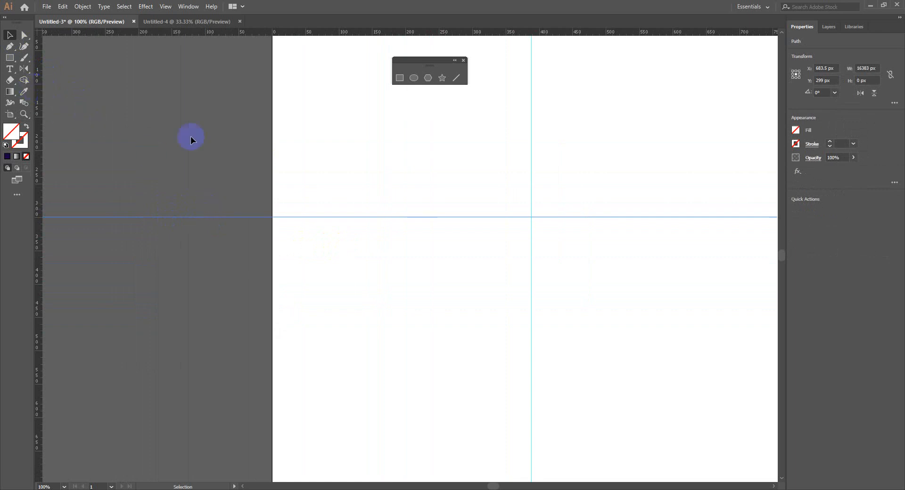
# Lock the guides and try to select the vertical guide on the artboard
pyautogui.click(283, 218)
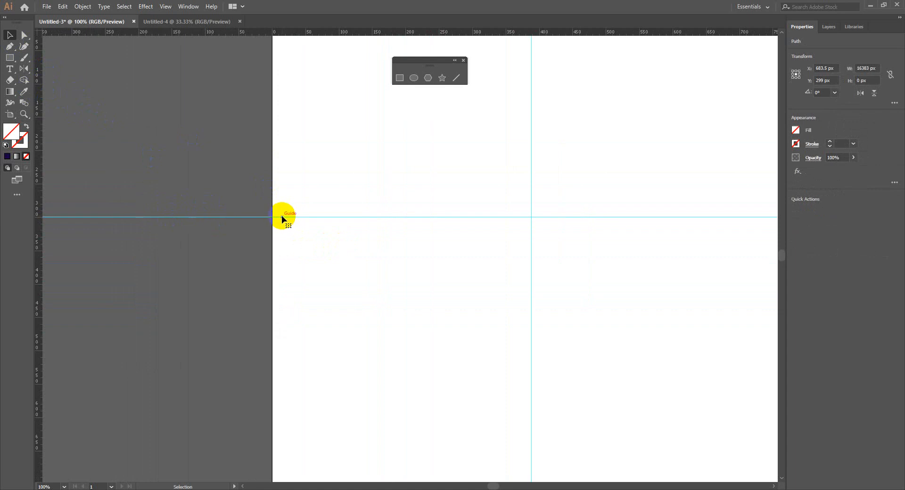
pyautogui.rightClick(283, 218)
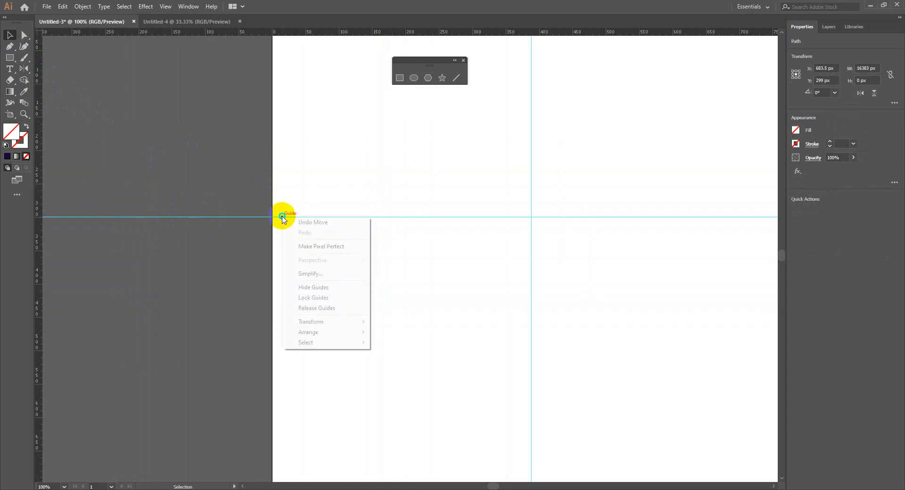
pyautogui.click(330, 298)
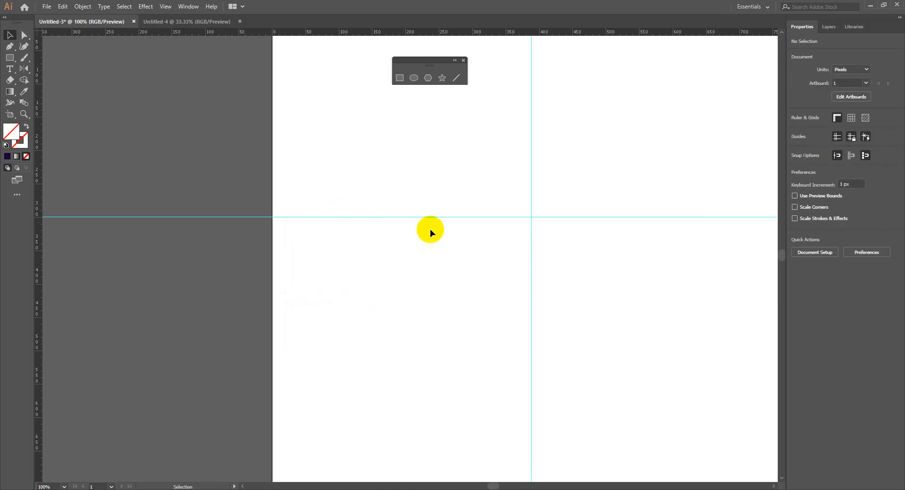
pyautogui.moveTo(545, 242); pyautogui.dragTo(647, 347)
# Unlock the guides on the artboard
pyautogui.click(278, 231)
pyautogui.rightClick(276, 215)
pyautogui.click(323, 300)
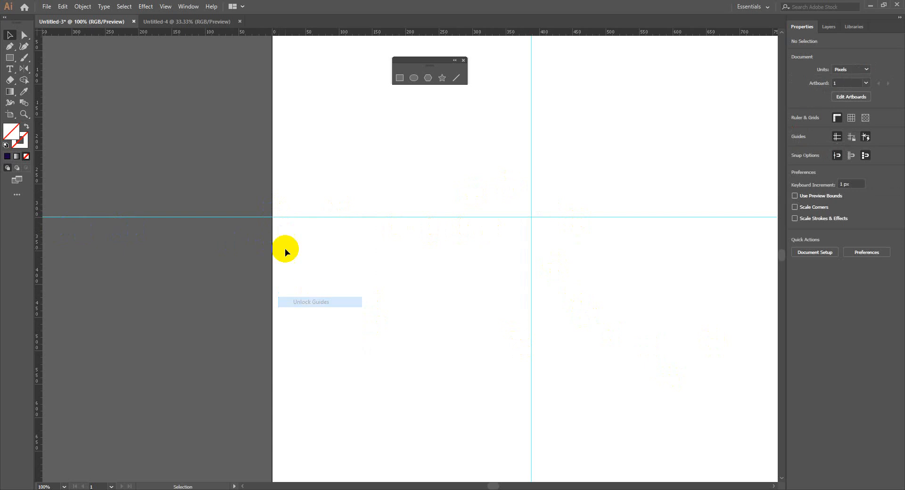
# Hide the guides and toggle their visibility several times, leaving them shown
pyautogui.rightClick(290, 218)
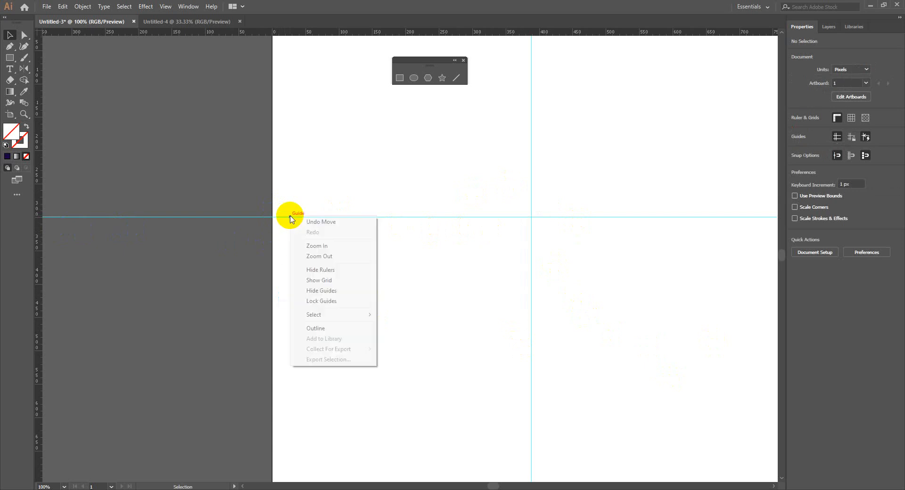
pyautogui.click(336, 290)
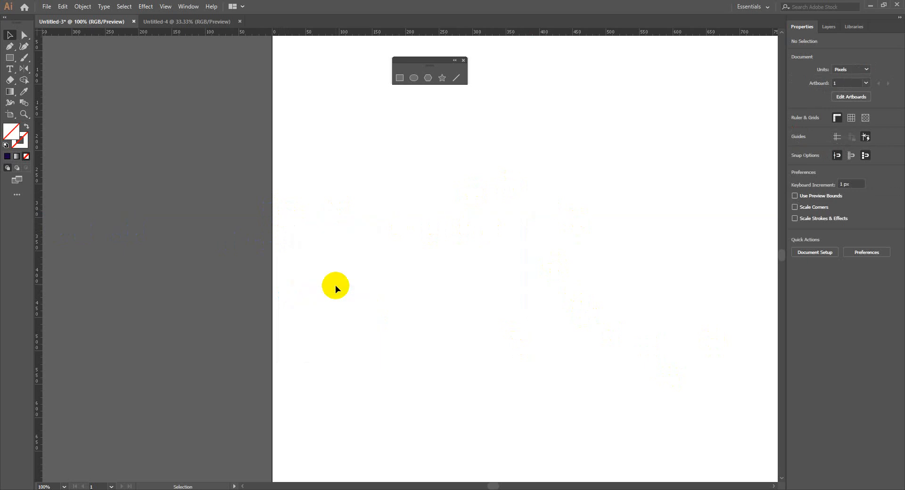
pyautogui.hotkey('ctrl', ';')
pyautogui.hotkey('ctrl', ';')
pyautogui.hotkey('ctrl', ';')
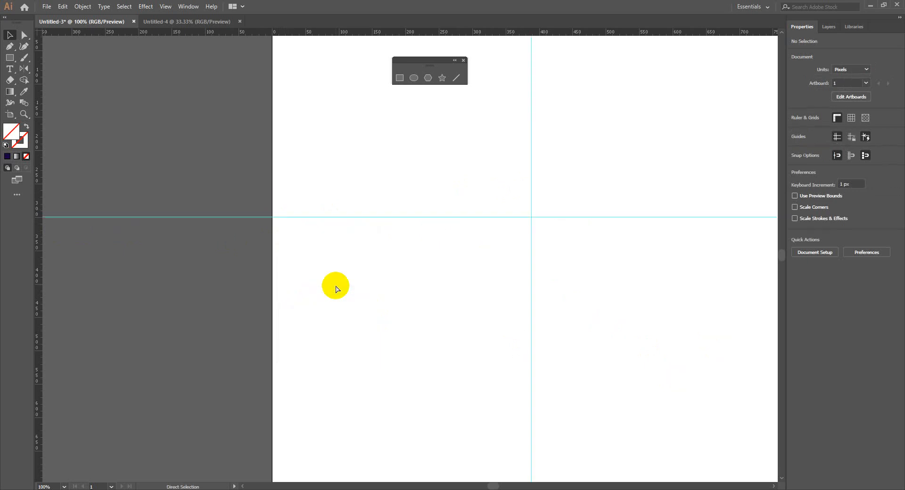
pyautogui.hotkey('ctrl', ';')
pyautogui.hotkey('ctrl', ';')
pyautogui.hotkey('ctrl', ';')
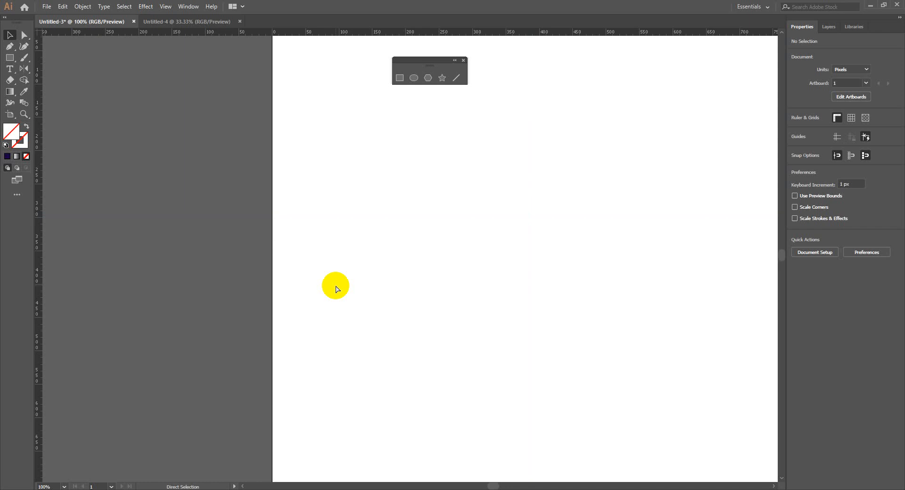
pyautogui.hotkey('ctrl', ';')
pyautogui.hotkey('ctrl', ';')
pyautogui.hotkey('ctrl', ';')
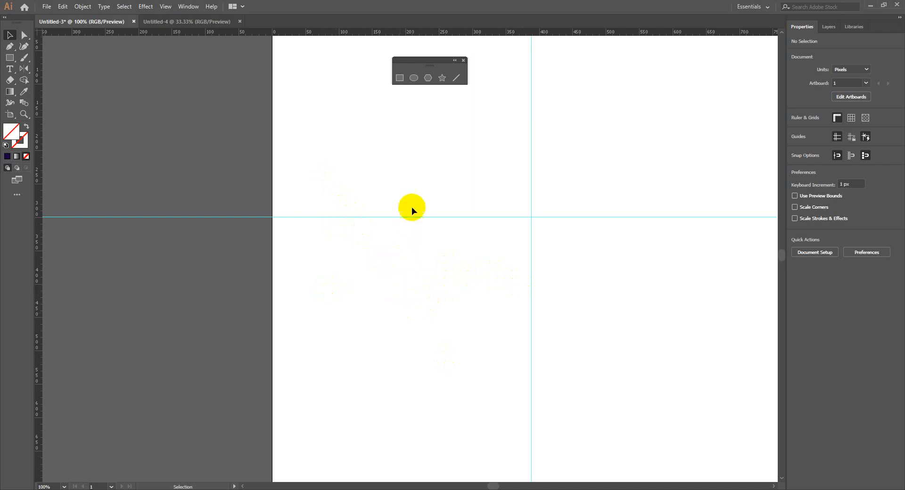
# Select both the horizontal and vertical guides together and delete them
pyautogui.moveTo(409, 197); pyautogui.dragTo(451, 288)
pyautogui.moveTo(459, 205); pyautogui.dragTo(573, 256)
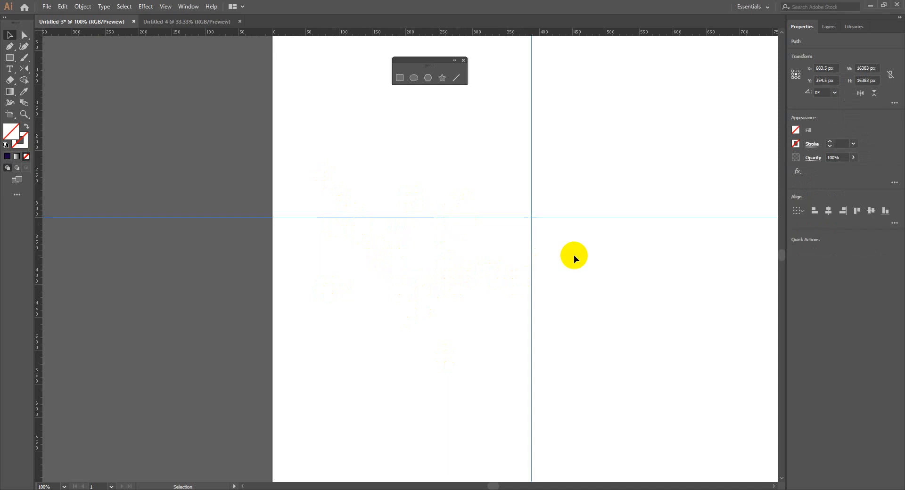
pyautogui.press('Delete')
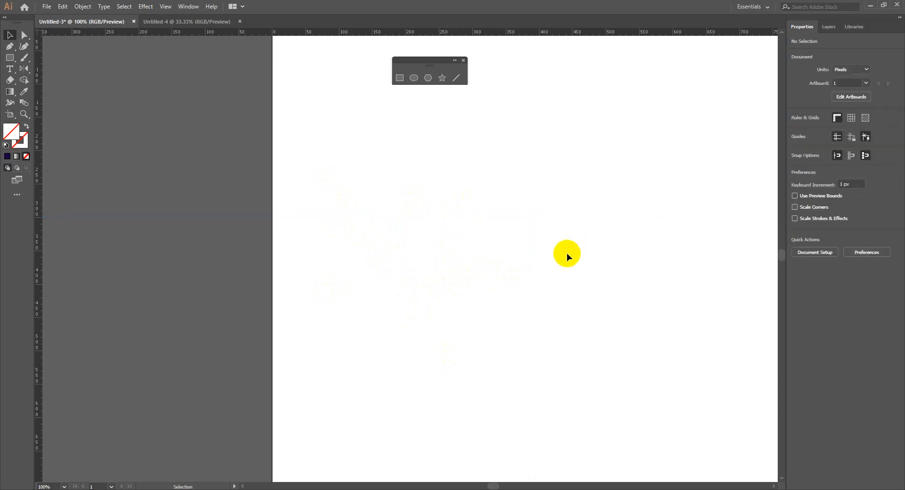
# Show the document grid over the whole artboard
pyautogui.hotkey('ctrl', '-')
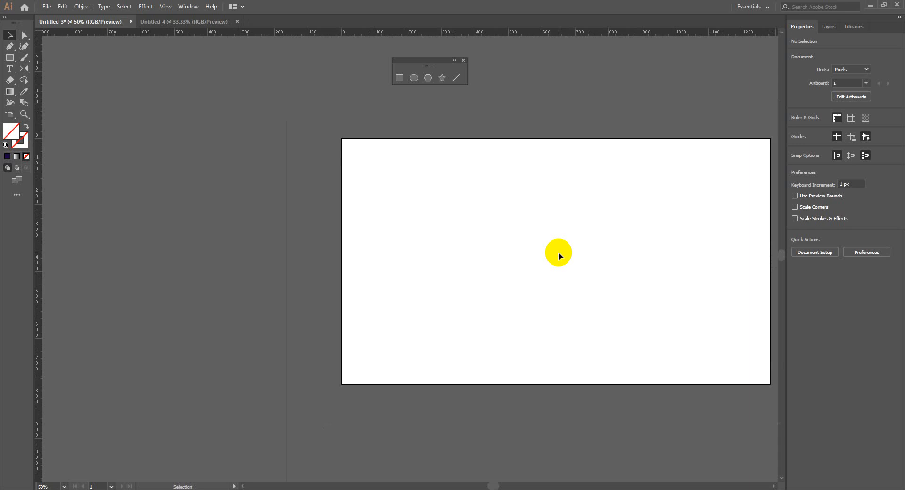
pyautogui.click(162, 5)
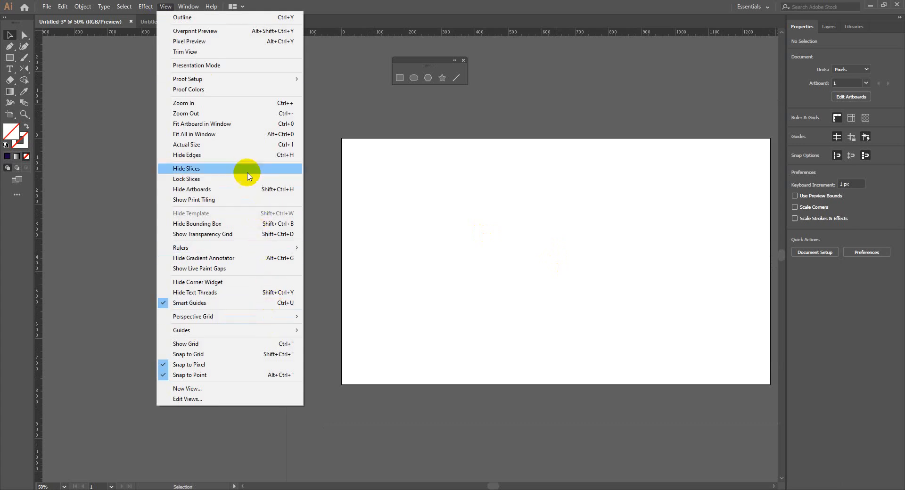
pyautogui.click(242, 345)
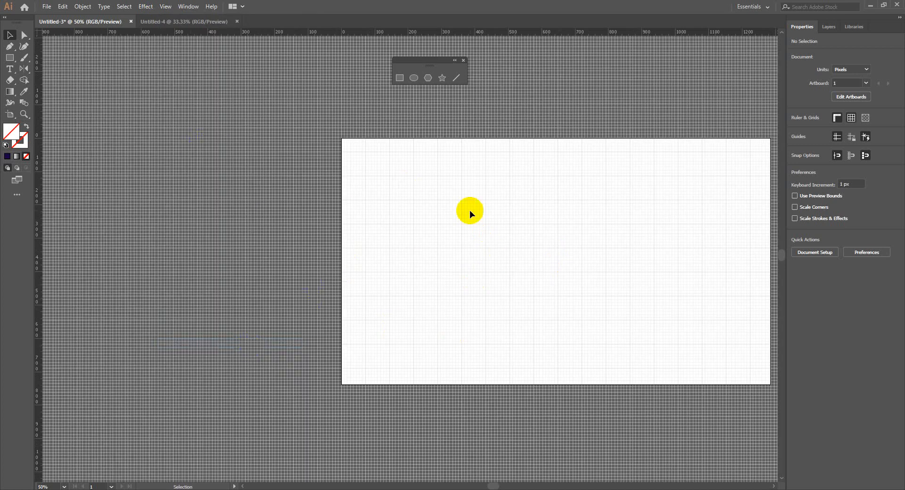
pyautogui.moveTo(372, 169); pyautogui.dragTo(579, 303)
pyautogui.moveTo(246, 153); pyautogui.dragTo(700, 259)
# Toggle the document grid's visibility several times, leaving it hidden
pyautogui.press('ctrl')
pyautogui.hotkey('ctrl', "'")
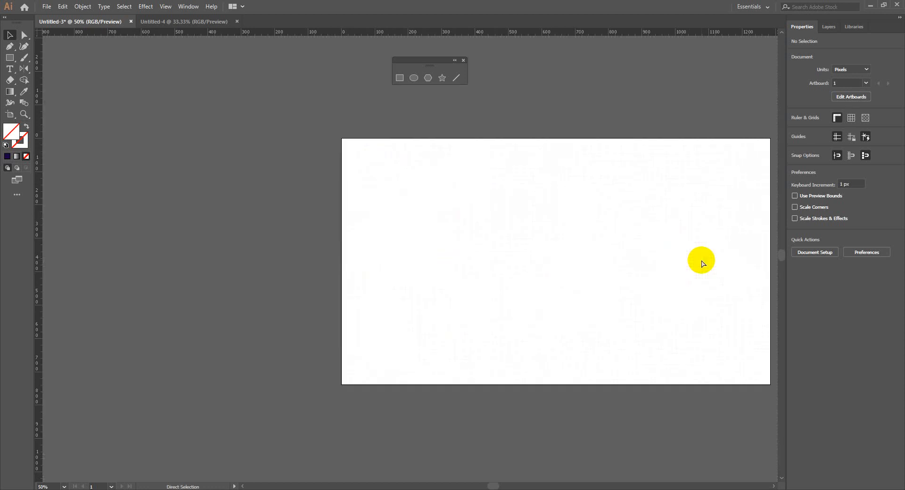
pyautogui.hotkey('ctrl', "'")
pyautogui.hotkey('ctrl', "'")
pyautogui.hotkey('ctrl', "'")
pyautogui.hotkey('ctrl', "'")
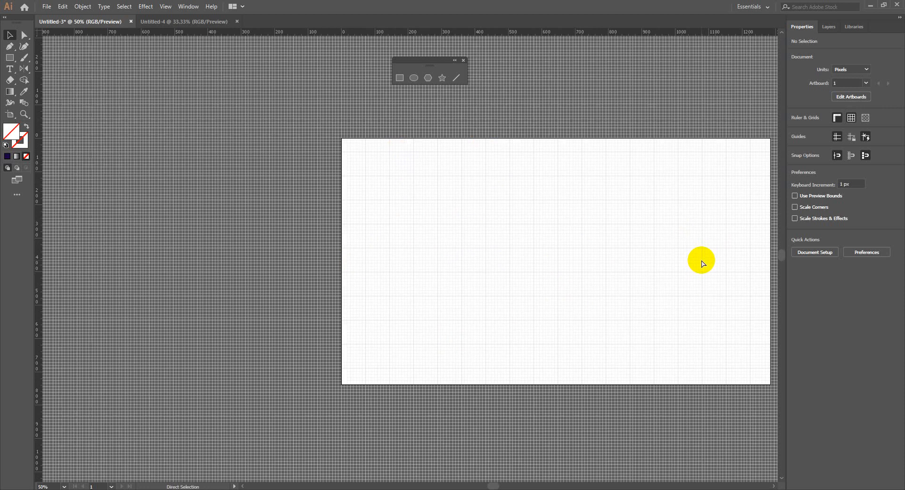
pyautogui.hotkey('ctrl', "'")
pyautogui.hotkey('ctrl', "'")
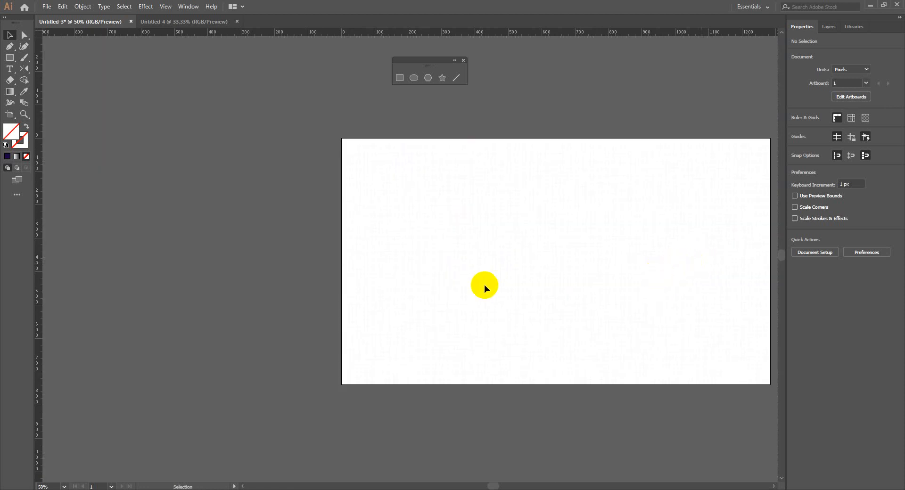
# Undo the guide, artboard and rectangle edits back to the group of four circles
pyautogui.press('space')
pyautogui.moveTo(511, 275); pyautogui.dragTo(390, 250)
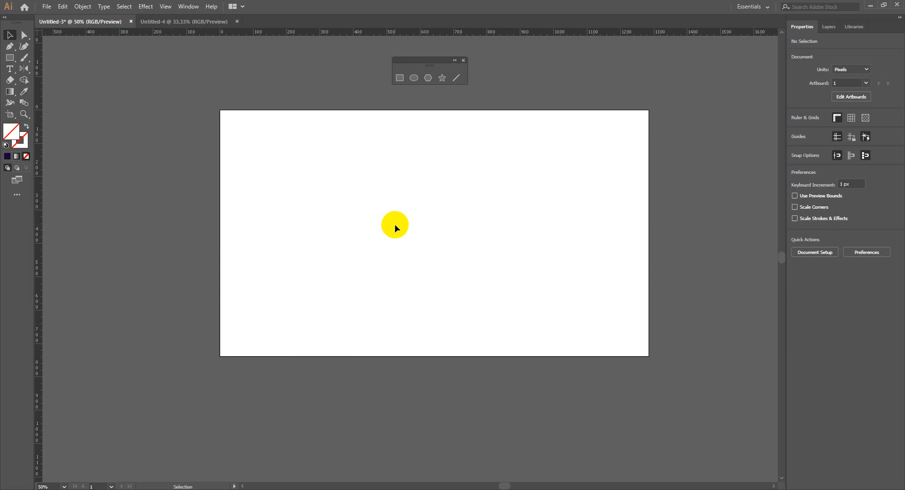
pyautogui.press('a')
pyautogui.hotkey('ctrl', 'v')
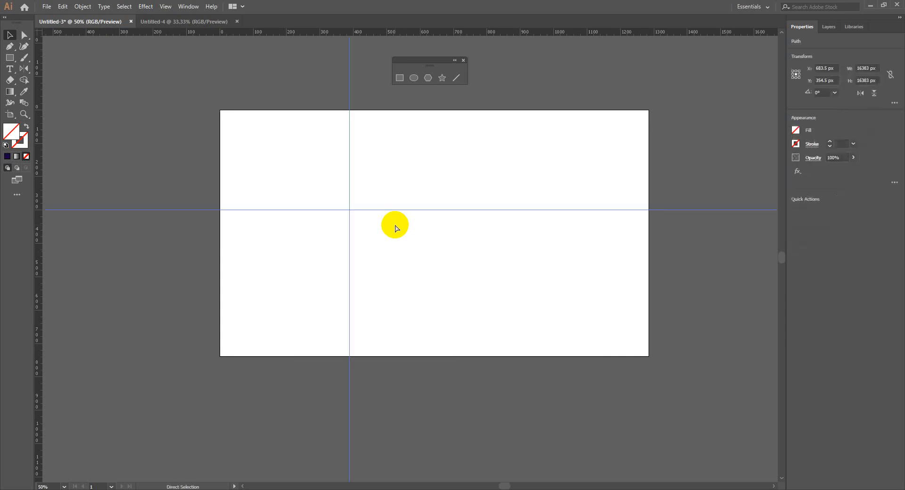
pyautogui.hotkey('ctrl', 'z')
pyautogui.hotkey('ctrl', 'z')
pyautogui.hotkey('ctrl', 'z')
pyautogui.hotkey('ctrl', 'z')
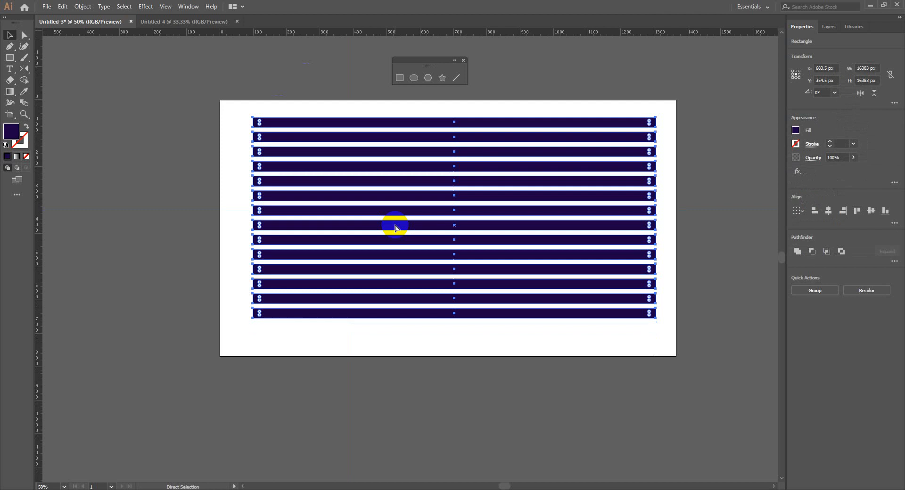
pyautogui.hotkey('ctrl', 'z')
pyautogui.hotkey('ctrl', 'z')
pyautogui.hotkey('ctrl', 'z')
pyautogui.hotkey('ctrl', 'z')
pyautogui.hotkey('ctrl', 'z')
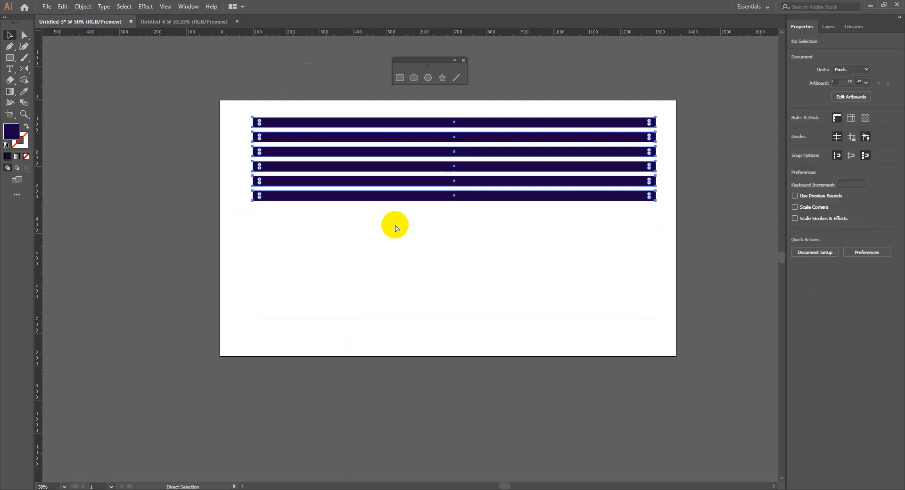
pyautogui.hotkey('ctrl', 'z')
pyautogui.hotkey('ctrl', 'z')
pyautogui.hotkey('ctrl', 'z')
pyautogui.hotkey('ctrl', 'z')
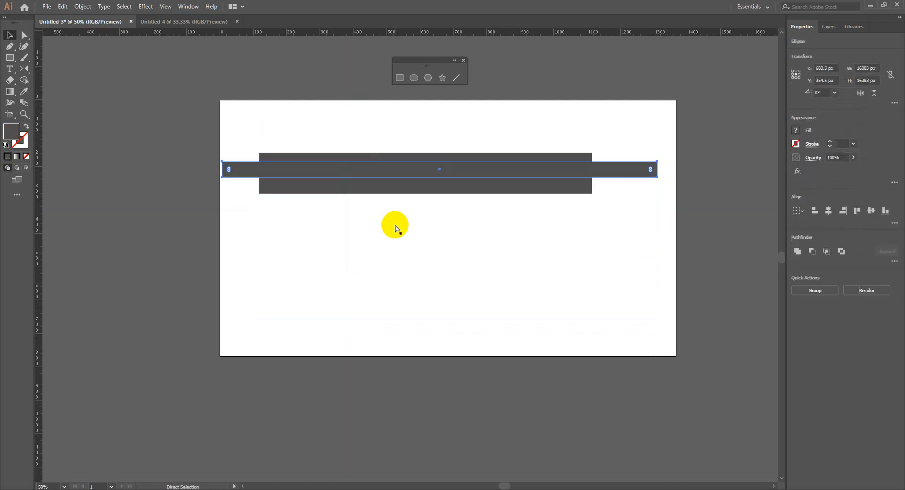
pyautogui.hotkey('ctrl', 'z')
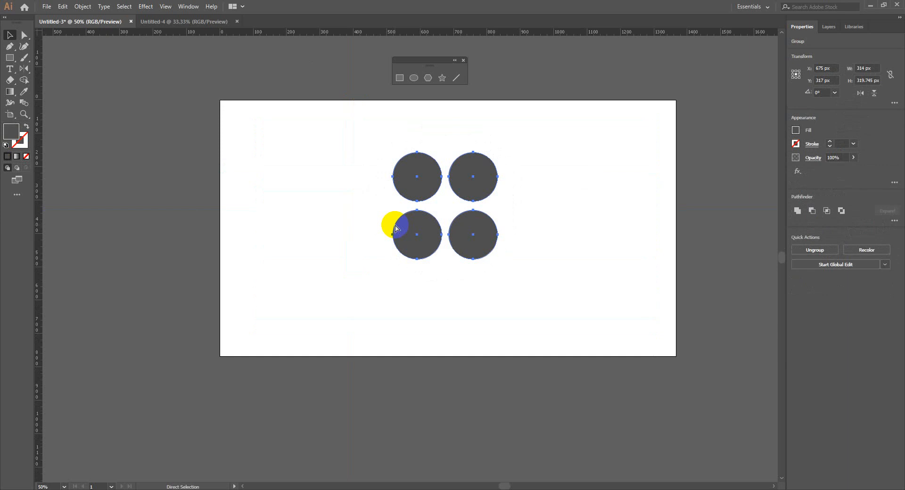
# Delete the group of four circles, leaving the artboard empty
pyautogui.press('v')
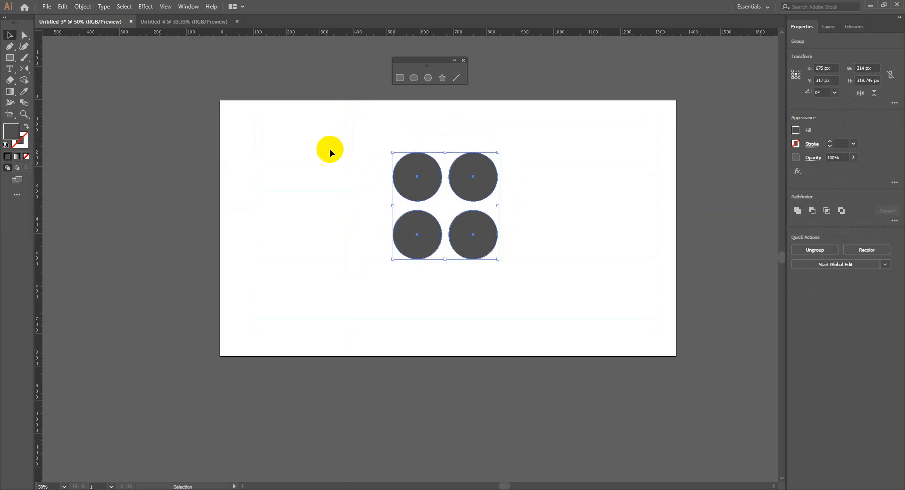
pyautogui.click(467, 232)
pyautogui.click(494, 253)
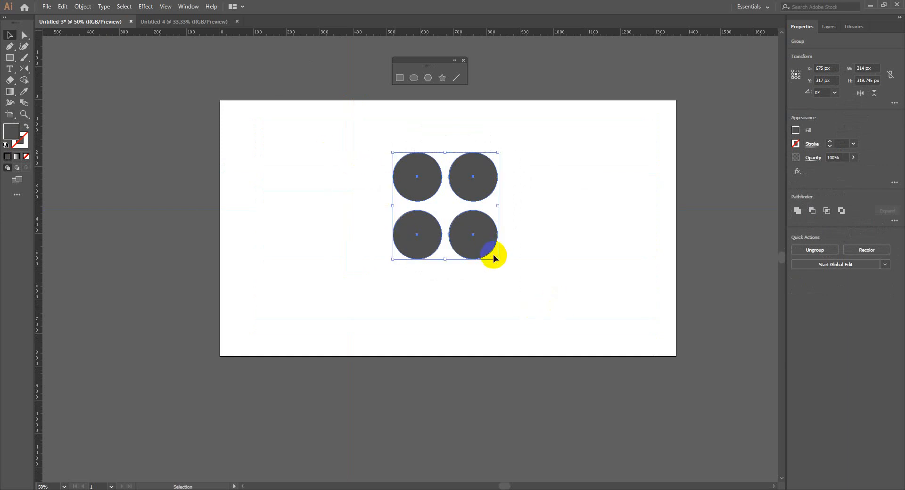
pyautogui.press('Delete')
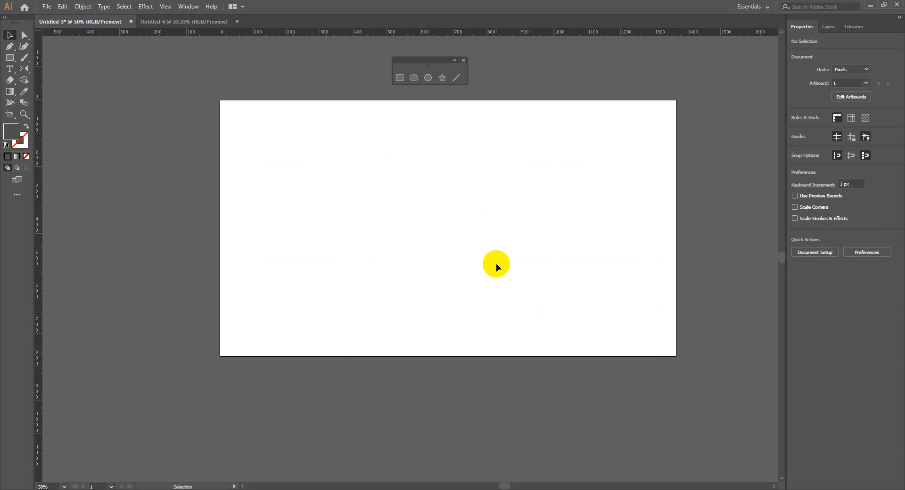
pyautogui.press('ctrl')
pyautogui.moveTo(338, 198); pyautogui.dragTo(584, 340)
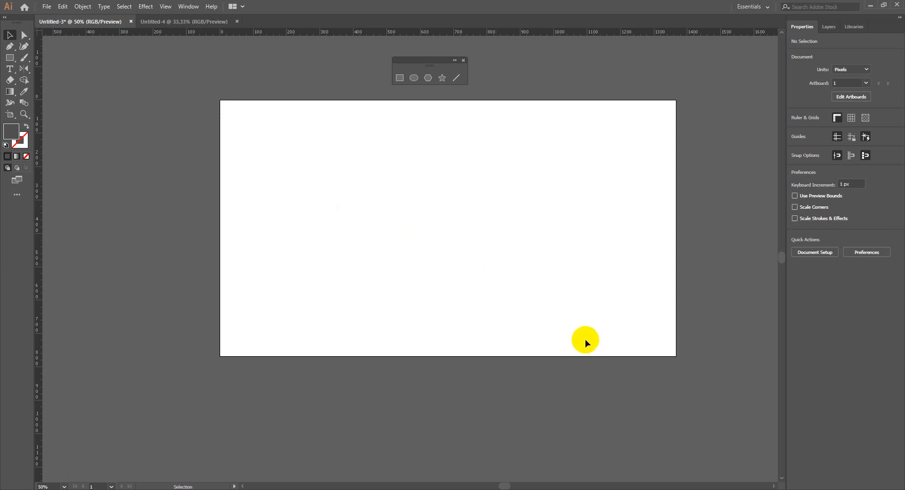
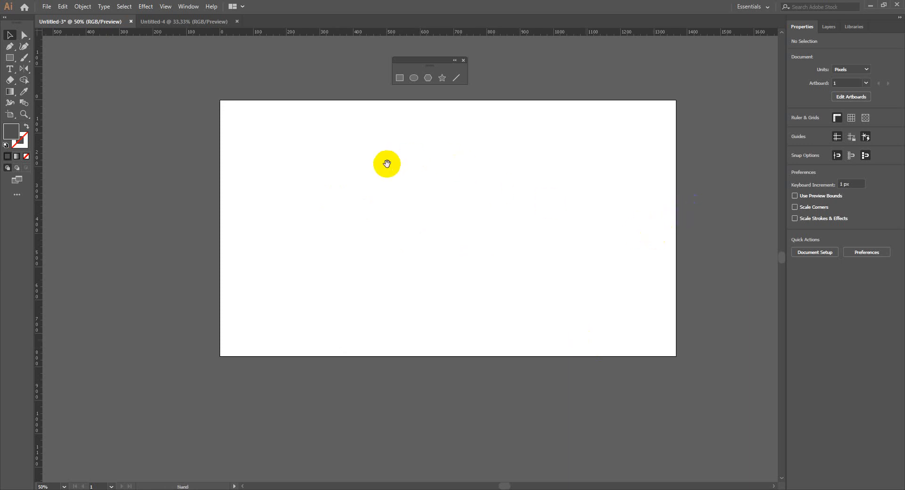
pyautogui.moveTo(387, 164); pyautogui.dragTo(389, 173)
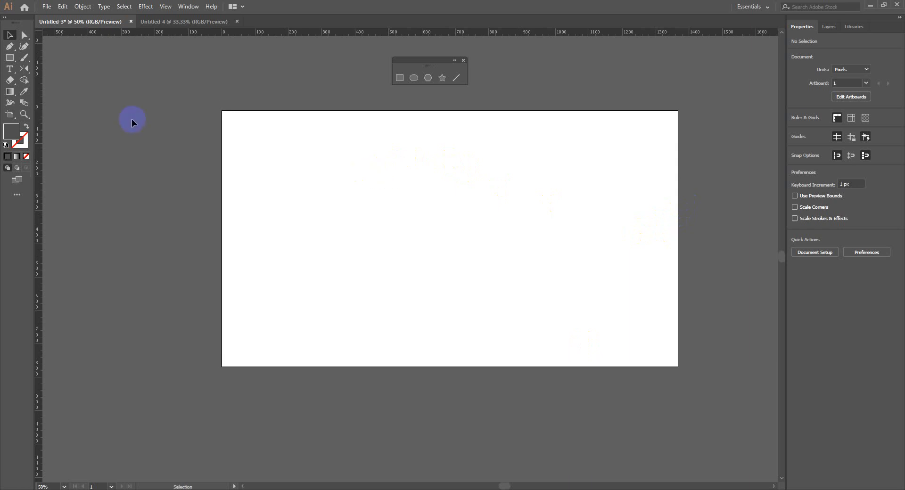
# Set the fill to bright red and draw a circle about 573 px across in the middle of the artboard
pyautogui.click(22, 134)
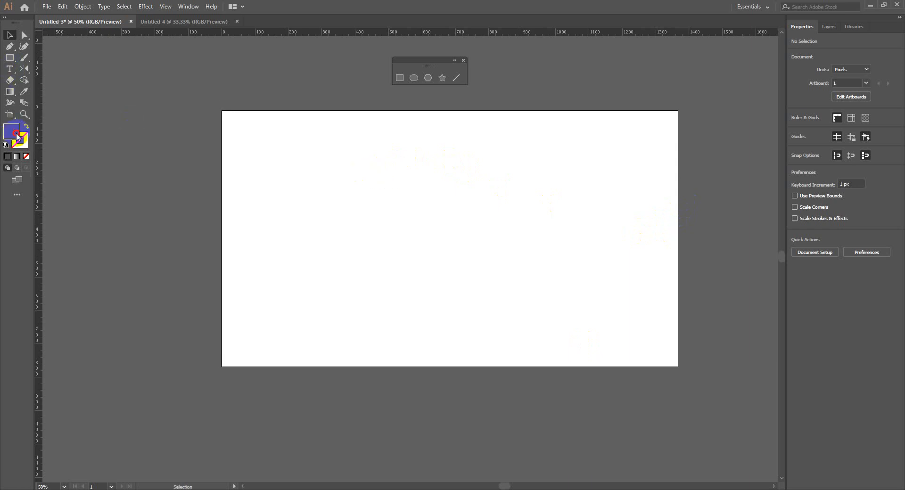
pyautogui.doubleClick(14, 133)
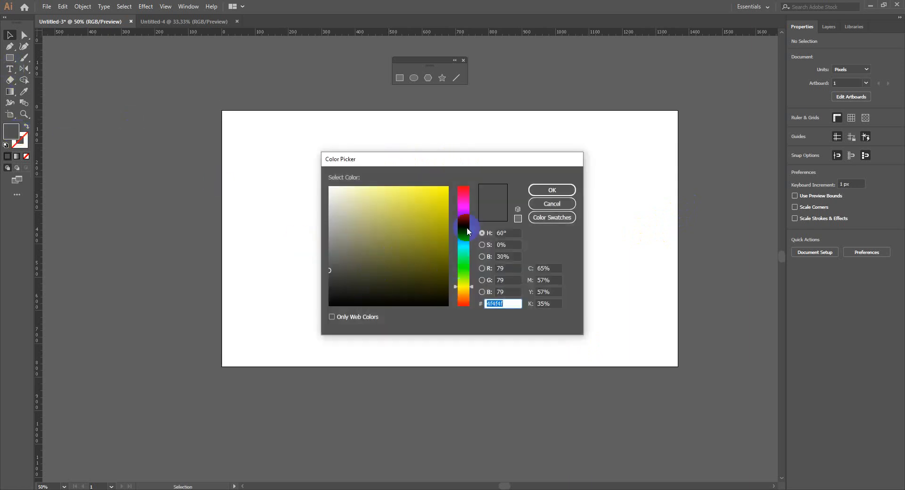
pyautogui.moveTo(467, 227)
pyautogui.mouseDown()
pyautogui.moveTo(462, 193)
pyautogui.moveTo(434, 204)
pyautogui.mouseUp()
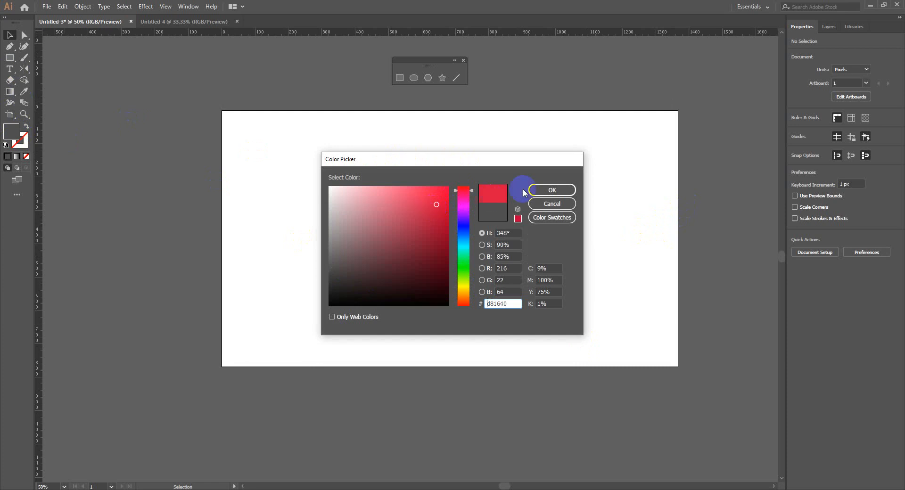
pyautogui.click(549, 190)
pyautogui.moveTo(11, 61); pyautogui.dragTo(36, 66)
pyautogui.moveTo(331, 170); pyautogui.dragTo(539, 288)
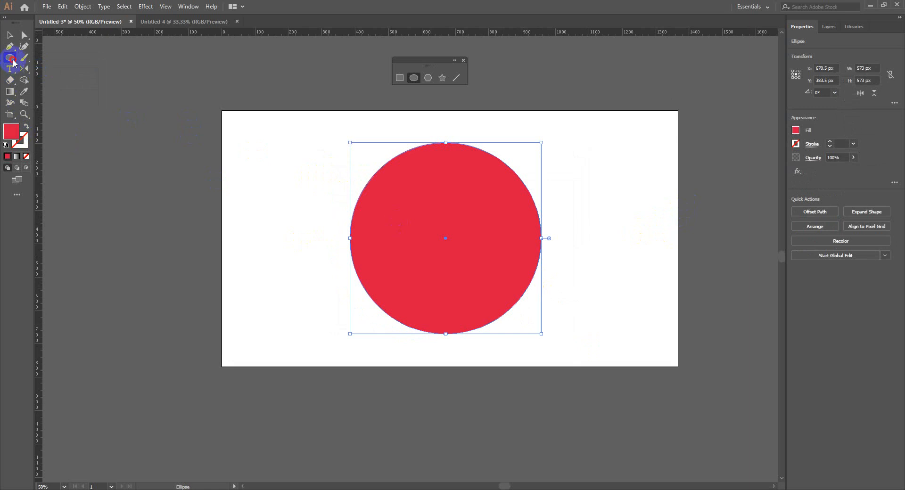
# Draw a circle about 199 px across on the red circle's upper left and fill it with light gray #efefef
pyautogui.moveTo(13, 61); pyautogui.dragTo(37, 70)
pyautogui.moveTo(396, 188)
pyautogui.mouseDown()
pyautogui.moveTo(455, 245)
pyautogui.moveTo(418, 230)
pyautogui.moveTo(420, 240)
pyautogui.mouseUp()
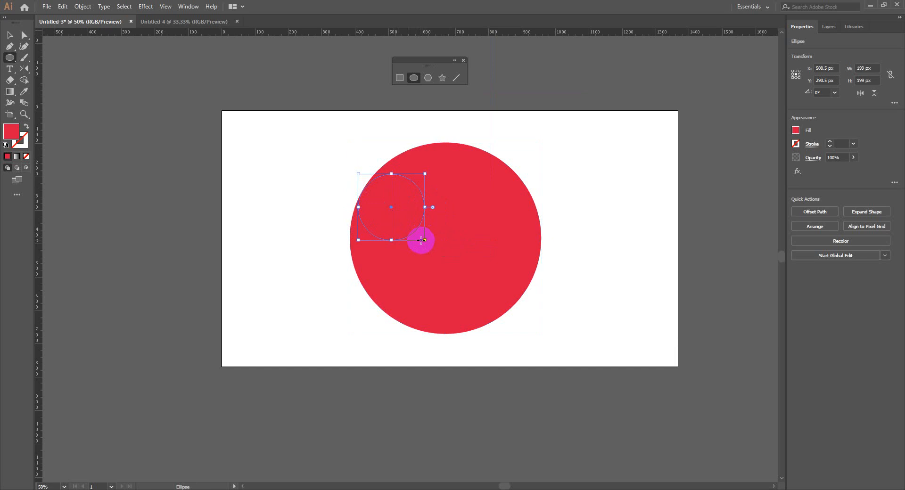
pyautogui.doubleClick(11, 131)
pyautogui.click(327, 189)
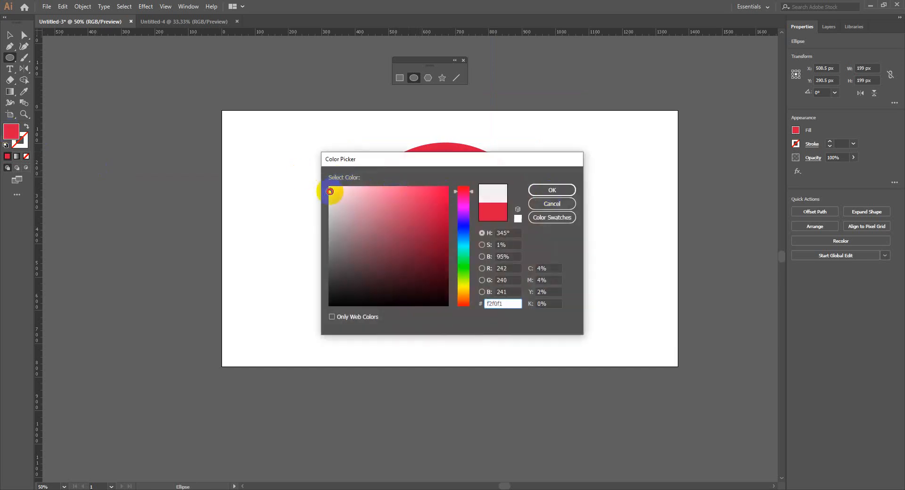
pyautogui.click(330, 193)
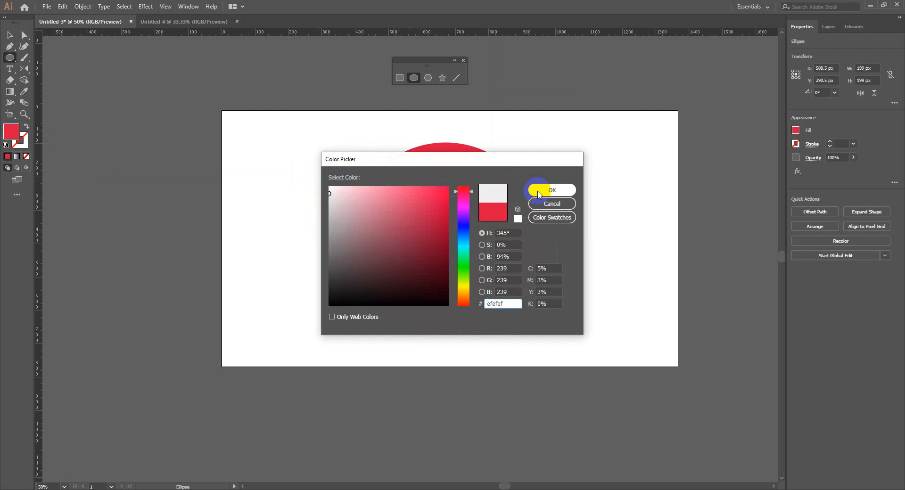
pyautogui.click(551, 190)
# Draw a circle about 191 px across inside the light gray circle, near its bottom edge, and fill it with white #ffffff
pyautogui.click(9, 35)
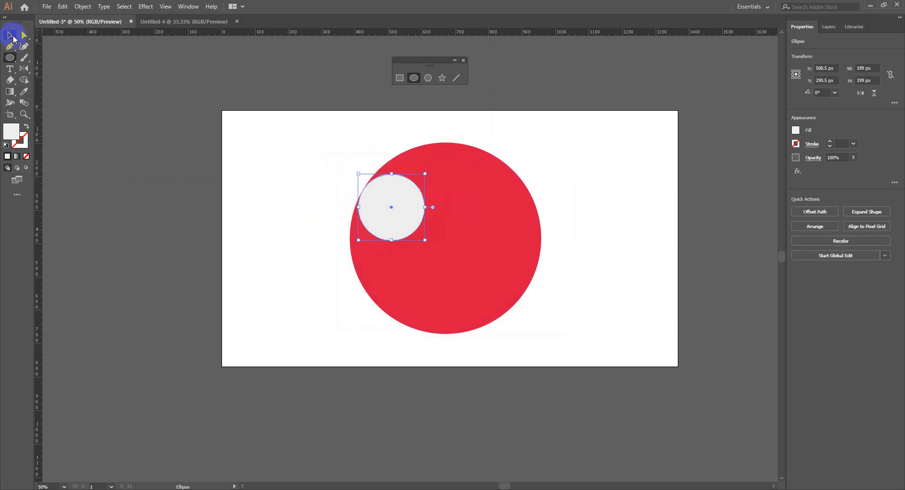
pyautogui.click(432, 169)
pyautogui.press('z')
pyautogui.click(448, 208)
pyautogui.click(406, 307)
pyautogui.moveTo(408, 307); pyautogui.dragTo(405, 273)
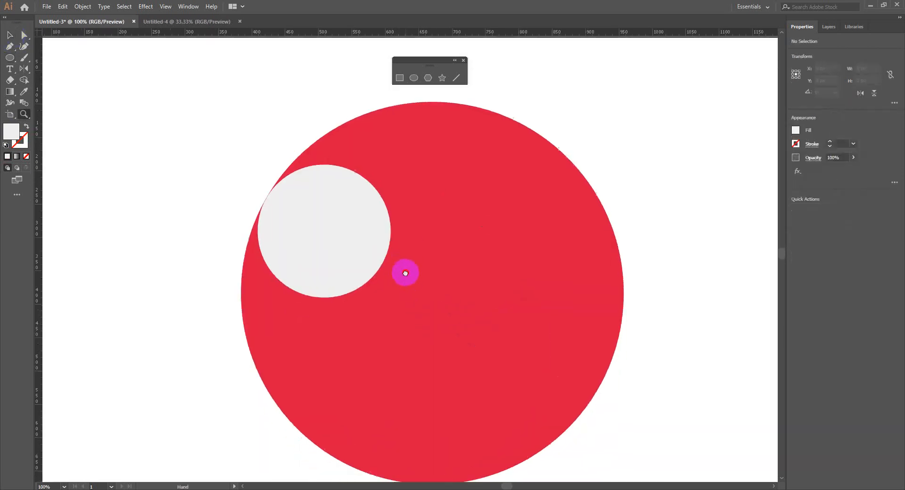
pyautogui.click(9, 58)
pyautogui.moveTo(292, 204); pyautogui.dragTo(369, 297)
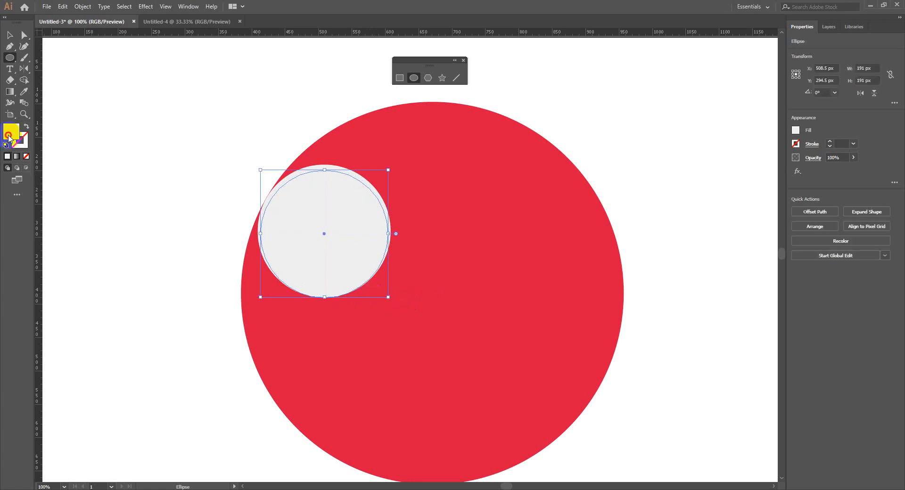
pyautogui.doubleClick(9, 137)
pyautogui.click(329, 188)
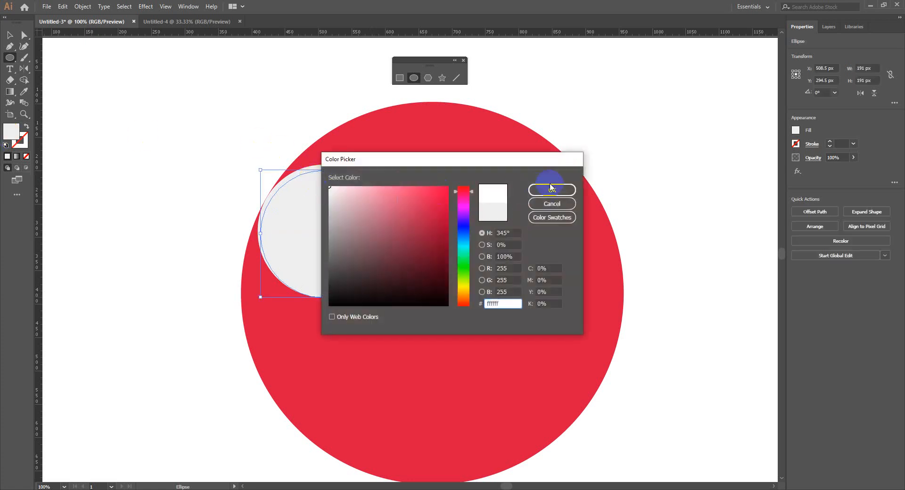
pyautogui.click(550, 189)
pyautogui.click(10, 37)
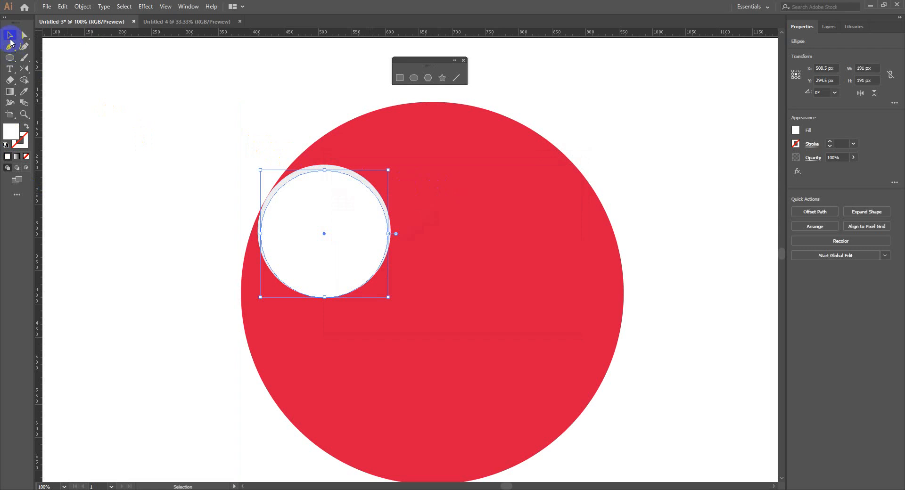
pyautogui.click(144, 155)
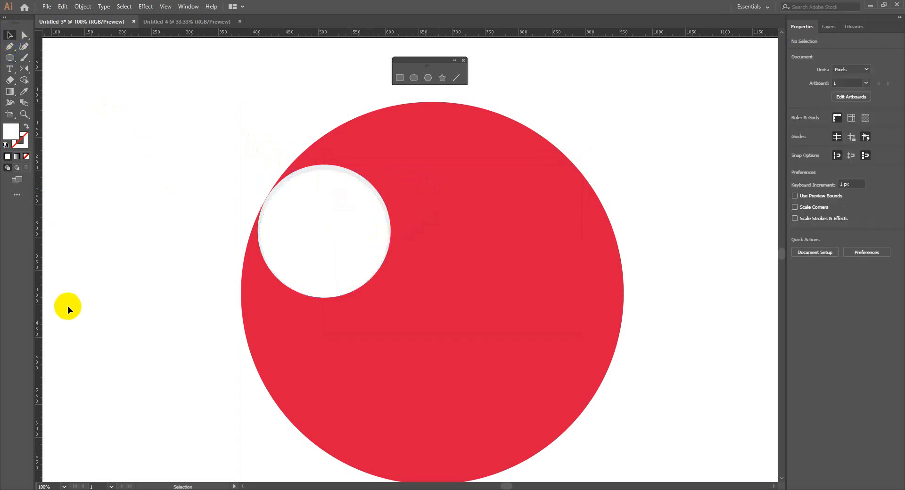
# Duplicate the white and light gray eye circles together horizontally onto the right side of the red face
pyautogui.click(316, 214)
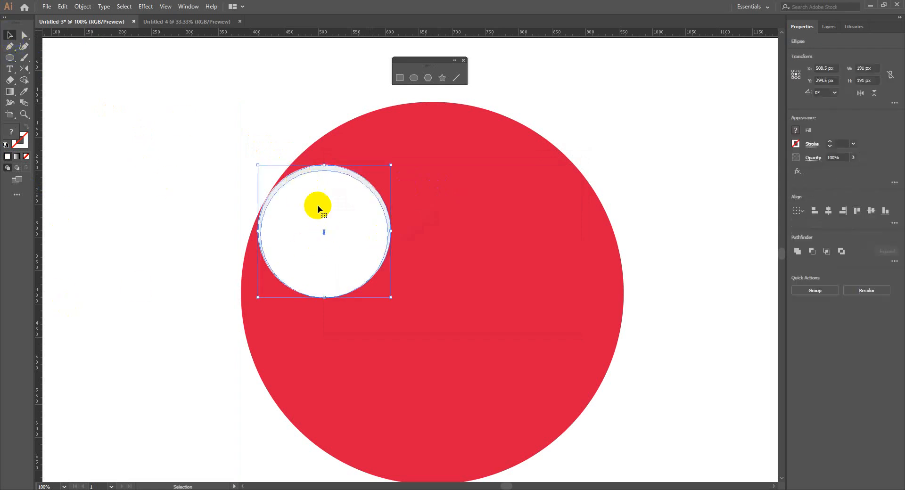
pyautogui.moveTo(317, 208); pyautogui.dragTo(545, 251)
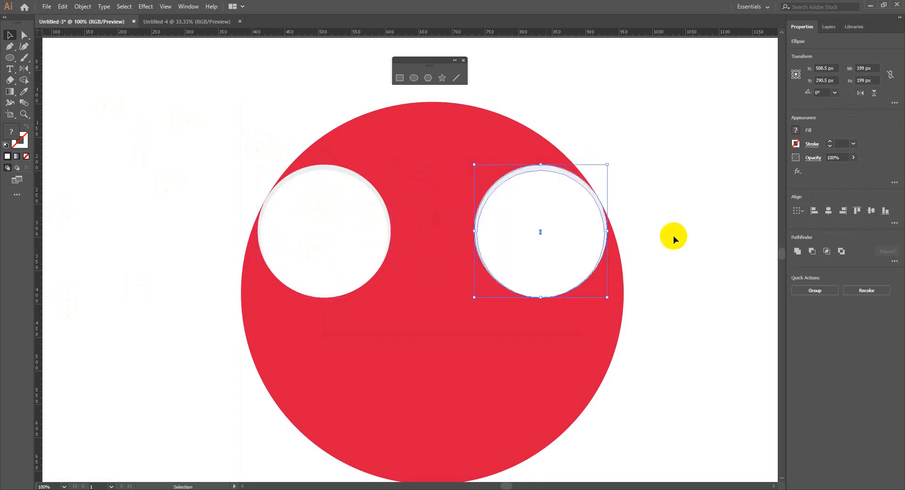
pyautogui.click(685, 234)
# Draw a pupil circle about 86 px across inside the left eye and fill it with black
pyautogui.click(9, 57)
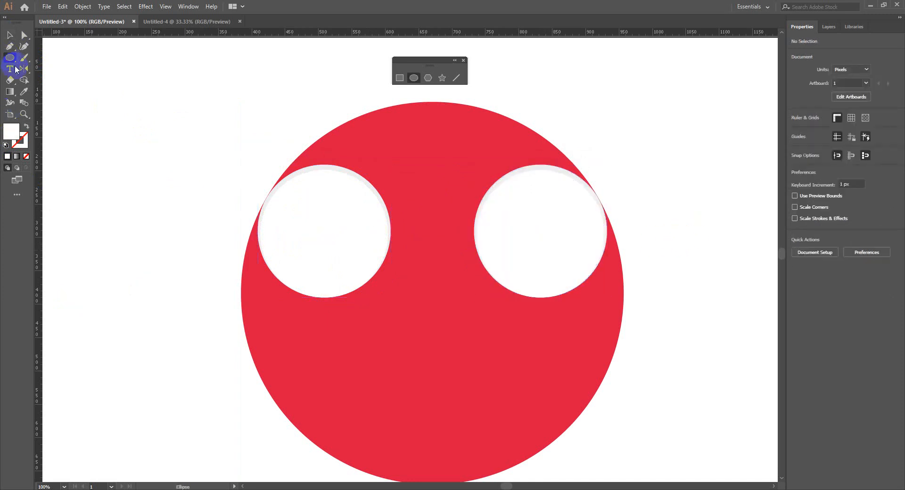
pyautogui.moveTo(306, 232); pyautogui.dragTo(356, 260)
pyautogui.doubleClick(11, 132)
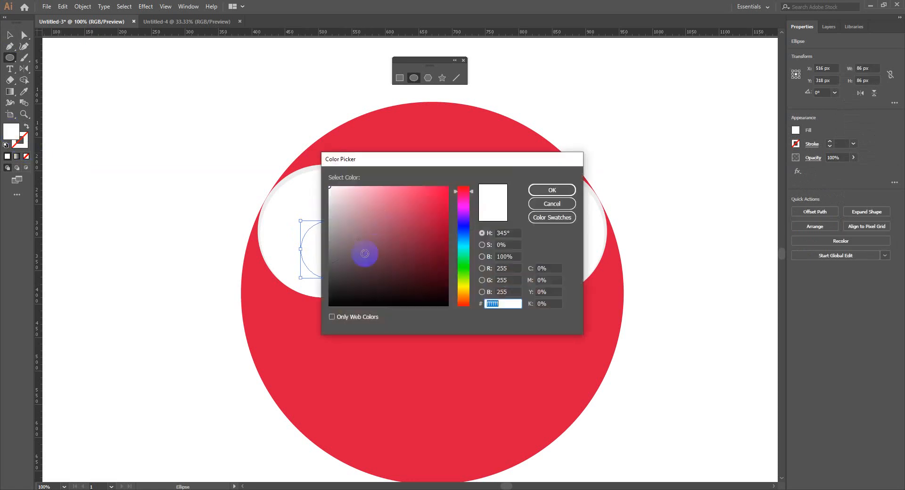
pyautogui.click(335, 305)
pyautogui.click(549, 190)
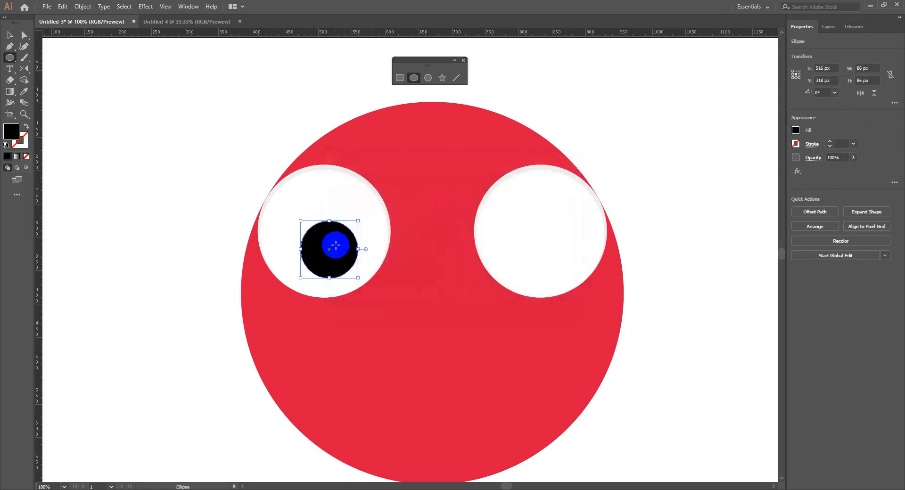
# Duplicate the black pupil horizontally into the right eye
pyautogui.click(9, 34)
pyautogui.moveTo(318, 242); pyautogui.dragTo(524, 281)
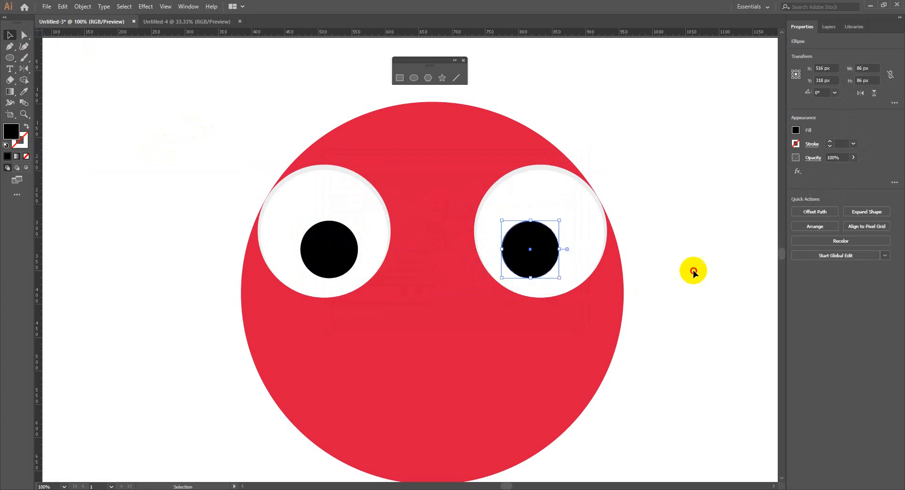
pyautogui.click(693, 270)
# Select the whole face with its eyes and scale it down proportionally about its center
pyautogui.hotkey('ctrl', '-')
pyautogui.hotkey('ctrl', '-')
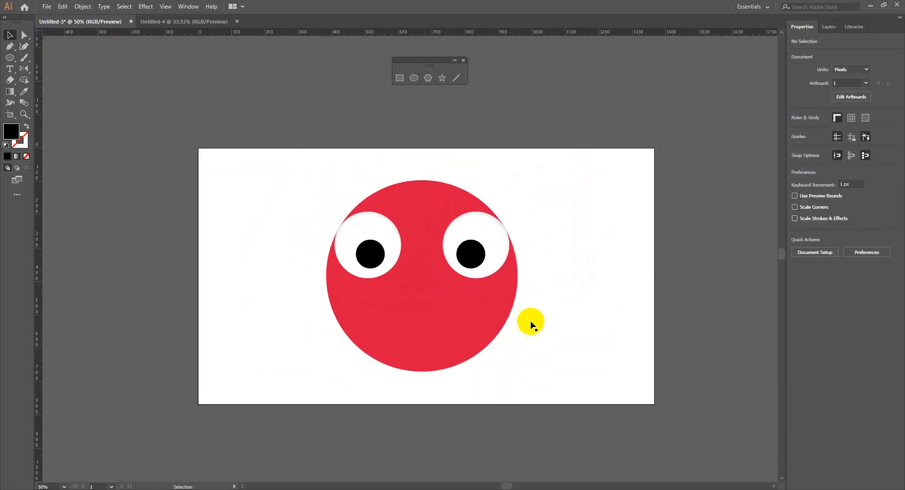
pyautogui.moveTo(224, 165); pyautogui.dragTo(410, 297)
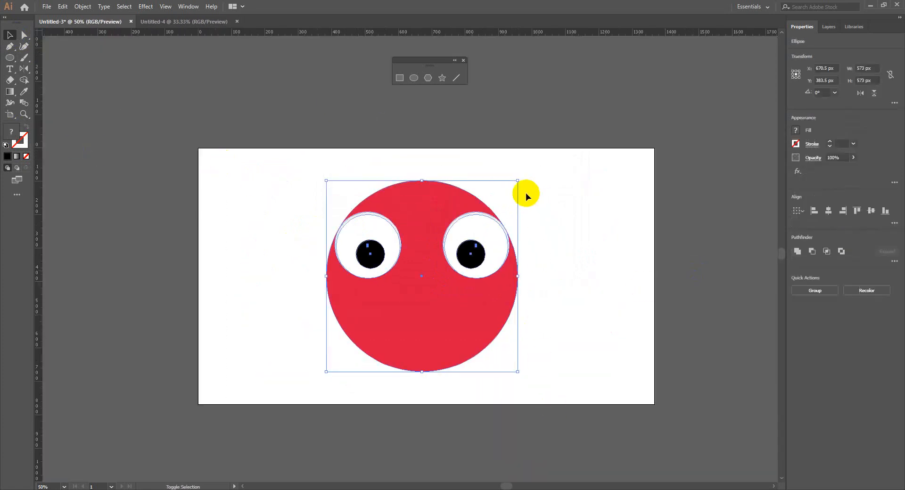
pyautogui.moveTo(518, 181); pyautogui.dragTo(487, 215)
pyautogui.click(541, 267)
# Draw a tall ear ellipse about 196 by 369 px at the face's upper left, send it to the back and shift it slightly right
pyautogui.press('z')
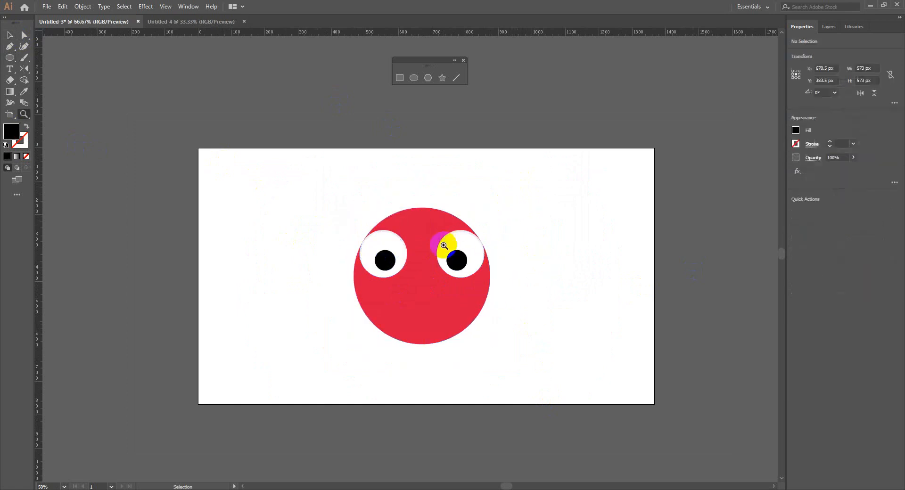
pyautogui.click(445, 250)
pyautogui.click(404, 280)
pyautogui.moveTo(360, 315); pyautogui.dragTo(358, 297)
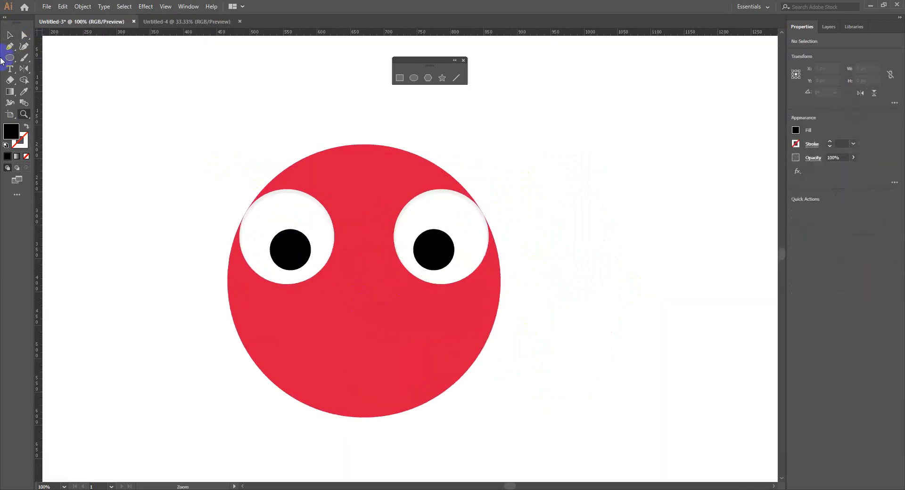
pyautogui.moveTo(5, 60); pyautogui.dragTo(35, 77)
pyautogui.moveTo(151, 95); pyautogui.dragTo(327, 311)
pyautogui.click(11, 36)
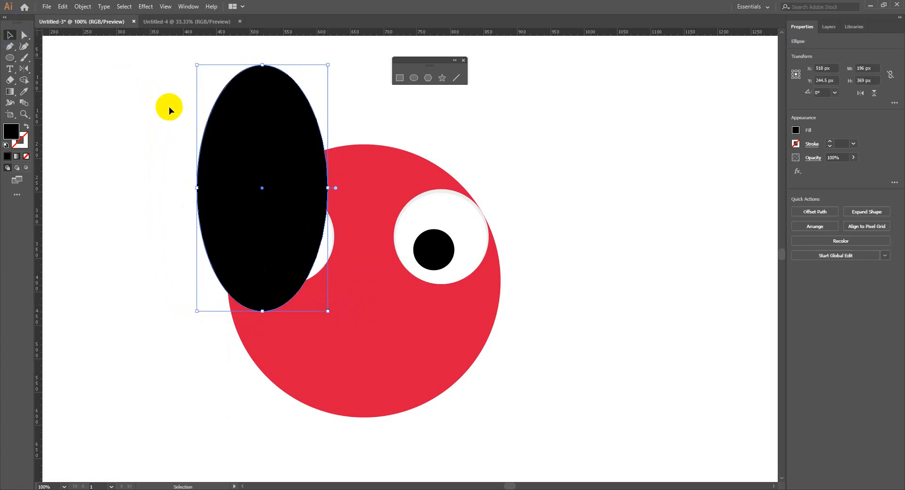
pyautogui.hotkey('ctrl', 'shift', '[')
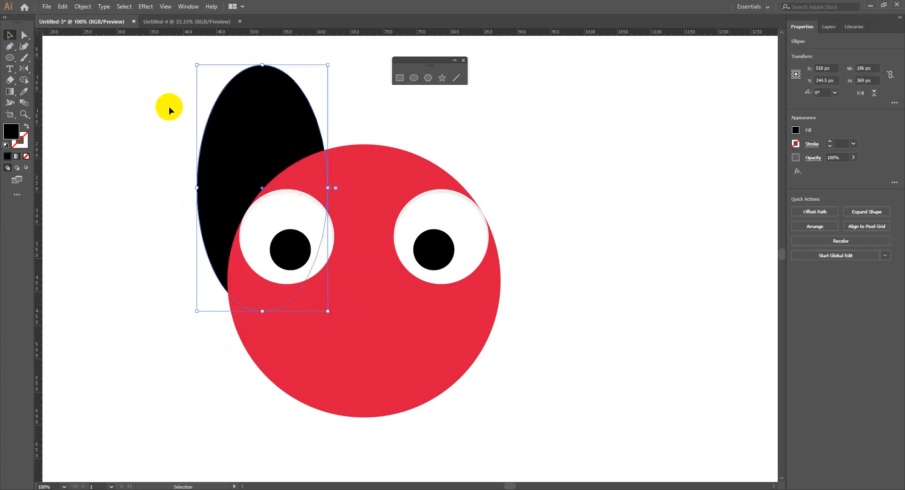
pyautogui.moveTo(260, 147)
pyautogui.mouseDown()
pyautogui.moveTo(266, 133)
pyautogui.moveTo(272, 148)
pyautogui.mouseUp()
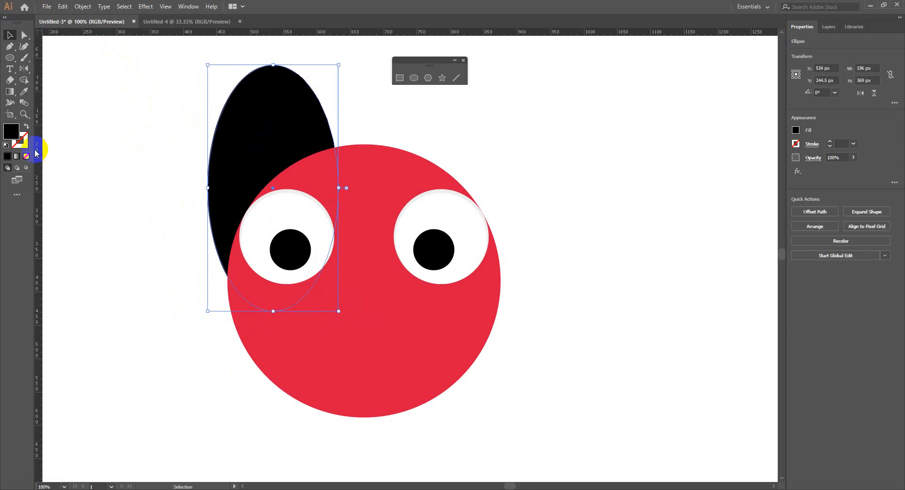
# Fill the ear with dark gray #545454 and duplicate it horizontally to the right side of the head
pyautogui.doubleClick(11, 133)
pyautogui.click(329, 266)
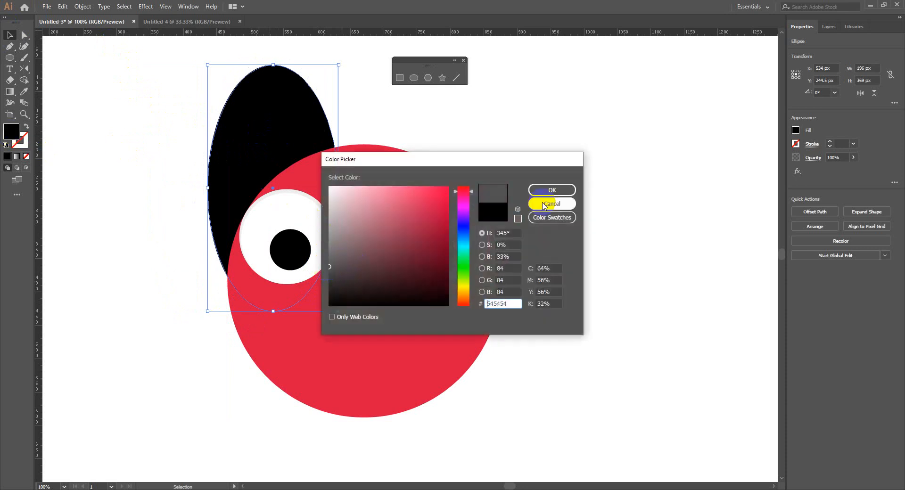
pyautogui.click(556, 189)
pyautogui.click(291, 118)
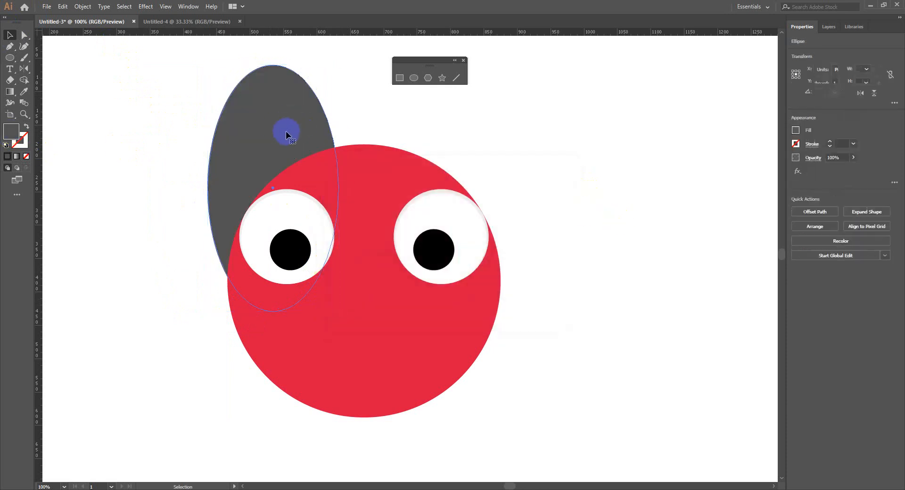
pyautogui.moveTo(274, 134); pyautogui.dragTo(435, 137)
# Select both ears, sample the head's red with the Eyedropper and darken their fill to #a00b32
pyautogui.keyDown('shift'); pyautogui.click(252, 108); pyautogui.keyUp('shift')
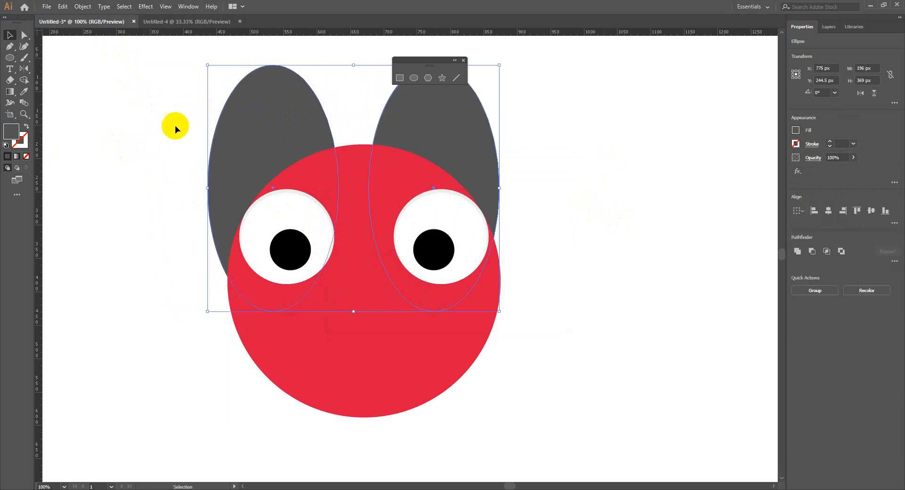
pyautogui.press('i')
pyautogui.click(401, 370)
pyautogui.click(10, 129)
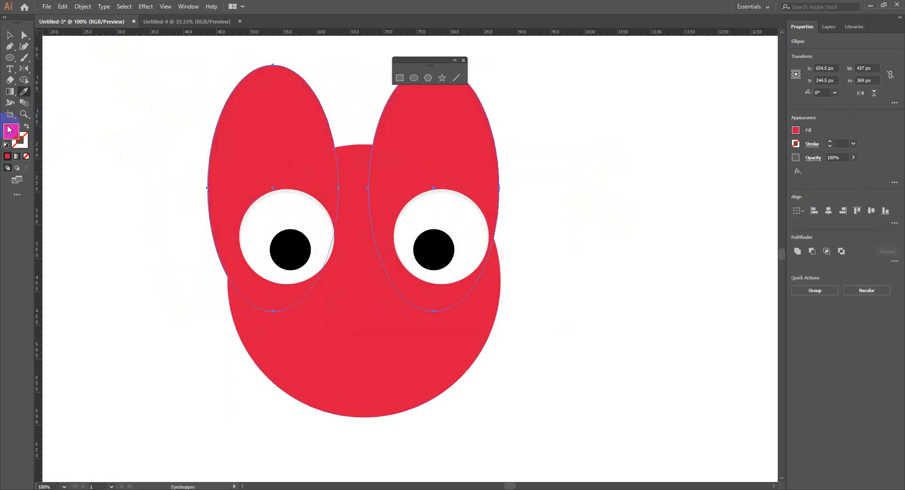
pyautogui.doubleClick(12, 131)
pyautogui.click(440, 230)
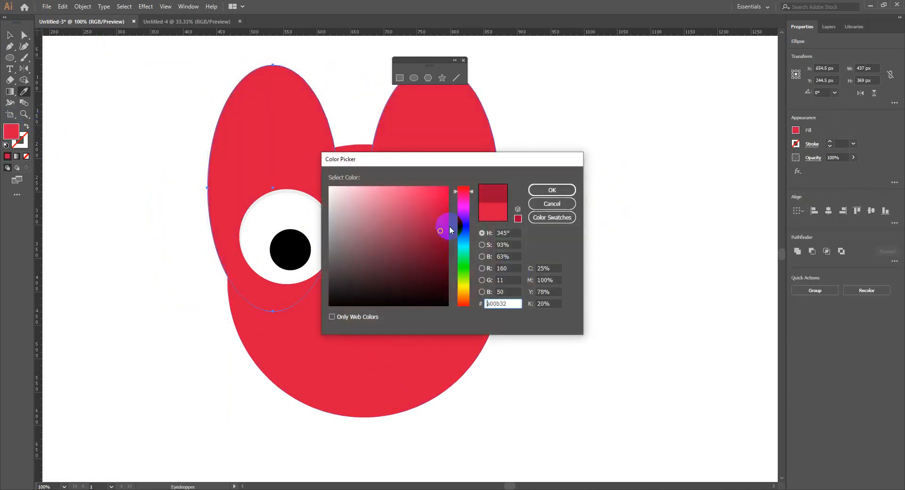
pyautogui.click(539, 193)
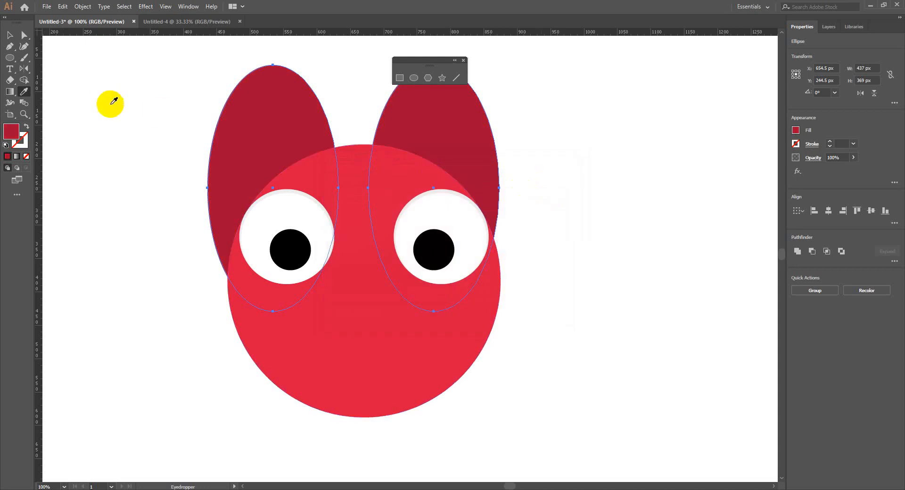
pyautogui.click(11, 34)
pyautogui.click(105, 117)
# Draw a mouth ellipse about 164 by 120 px below the eyes and fill it with white sampled from the artboard
pyautogui.hotkey('ctrl', '-')
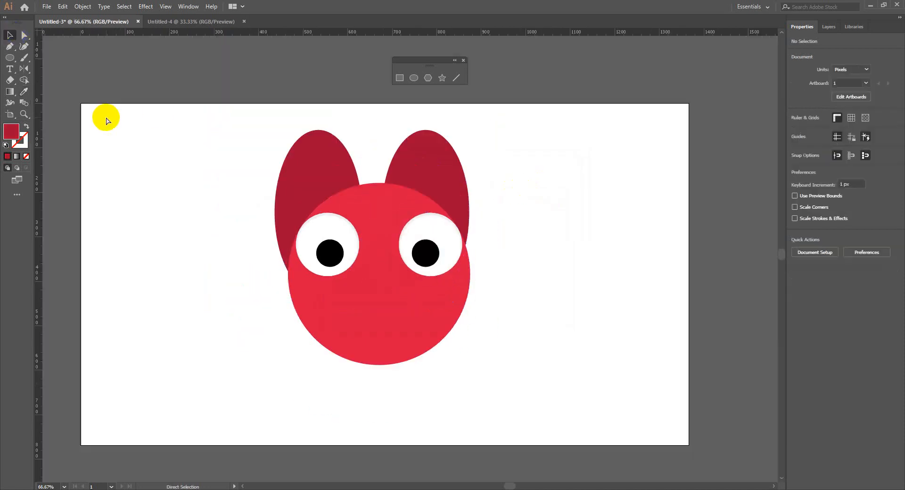
pyautogui.click(9, 57)
pyautogui.moveTo(329, 306); pyautogui.dragTo(415, 338)
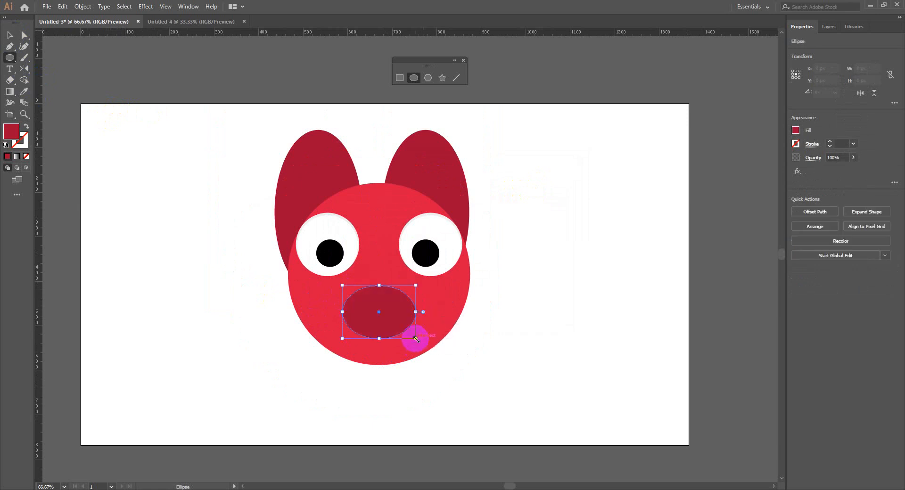
pyautogui.press('i')
pyautogui.click(583, 263)
pyautogui.press('v')
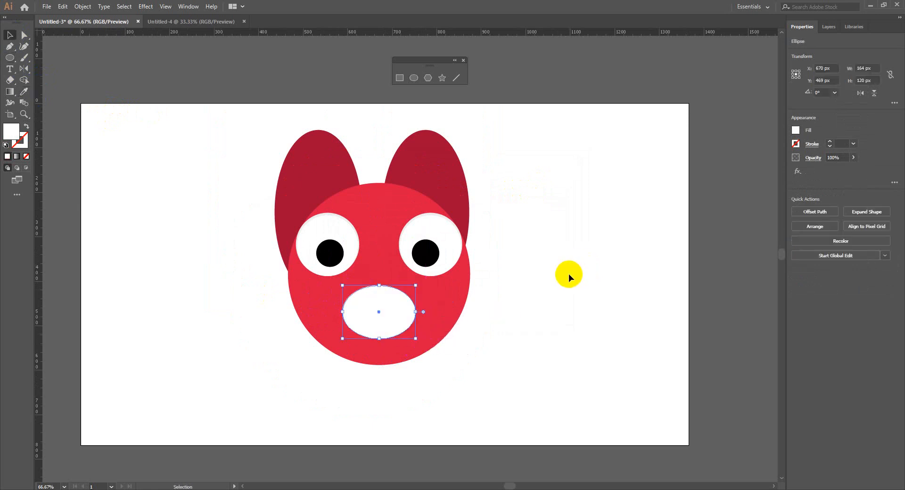
# Group all the parts of the cartoon face and move the group down about 50 px and slightly left
pyautogui.click(569, 277)
pyautogui.moveTo(218, 115); pyautogui.dragTo(617, 430)
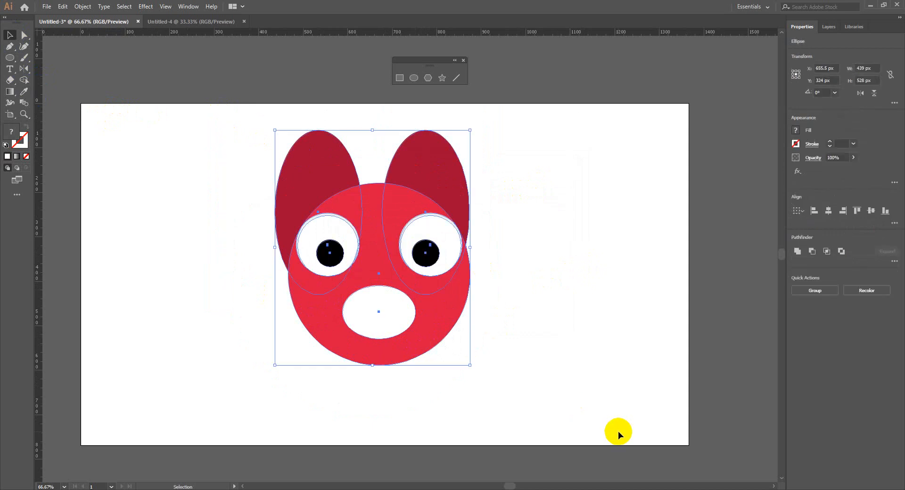
pyautogui.press('a')
pyautogui.hotkey('ctrl', 'g')
pyautogui.press('v')
pyautogui.moveTo(449, 317); pyautogui.dragTo(445, 362)
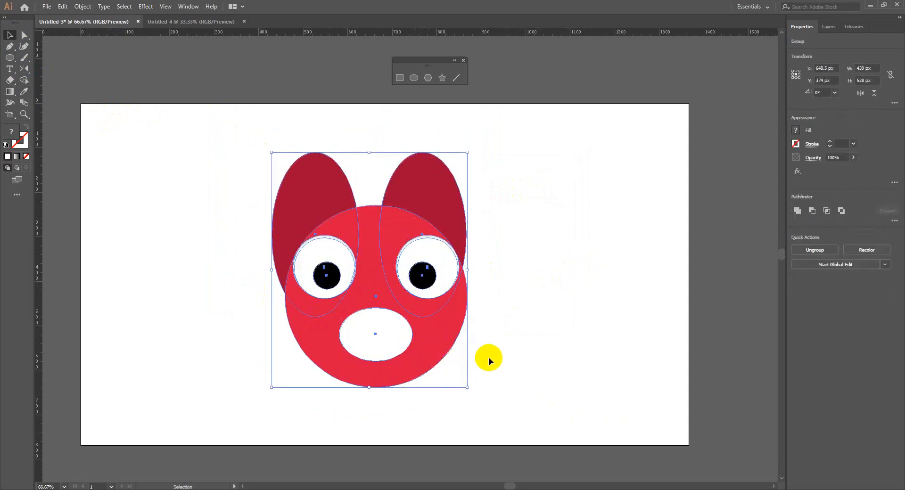
pyautogui.click(523, 341)
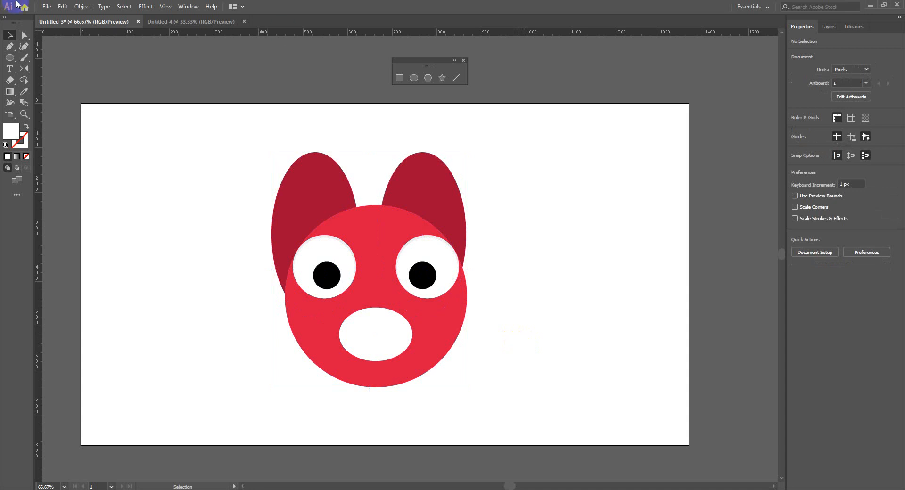
# Save the document to the Desktop as Cartoon in Adobe Illustrator (*.AI) format with the default Illustrator CC options
pyautogui.click(46, 7)
pyautogui.click(87, 81)
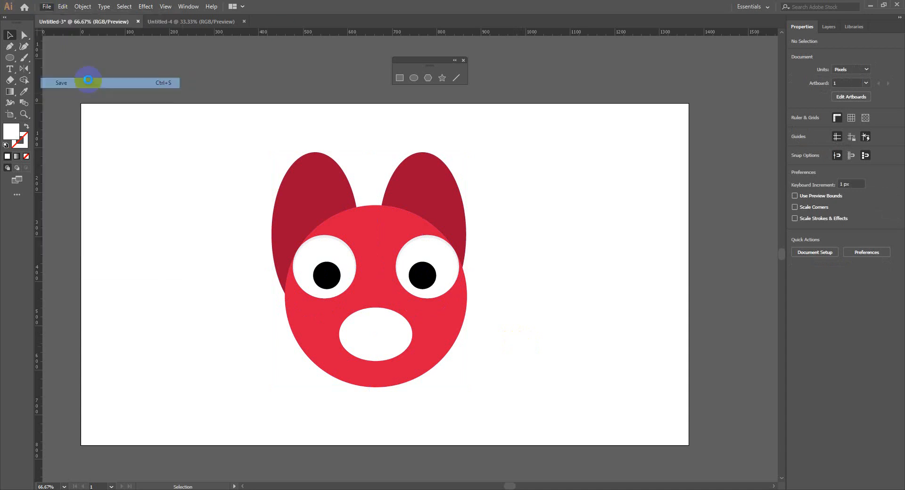
pyautogui.click(39, 70)
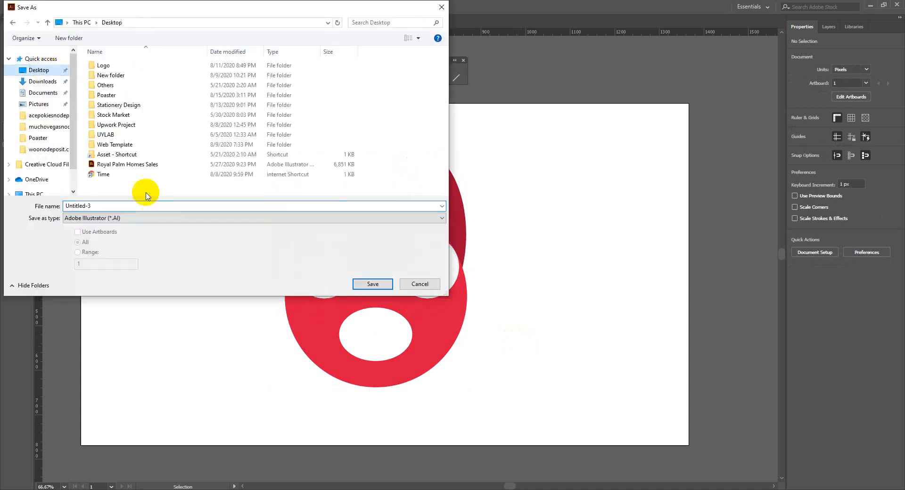
pyautogui.click(143, 203)
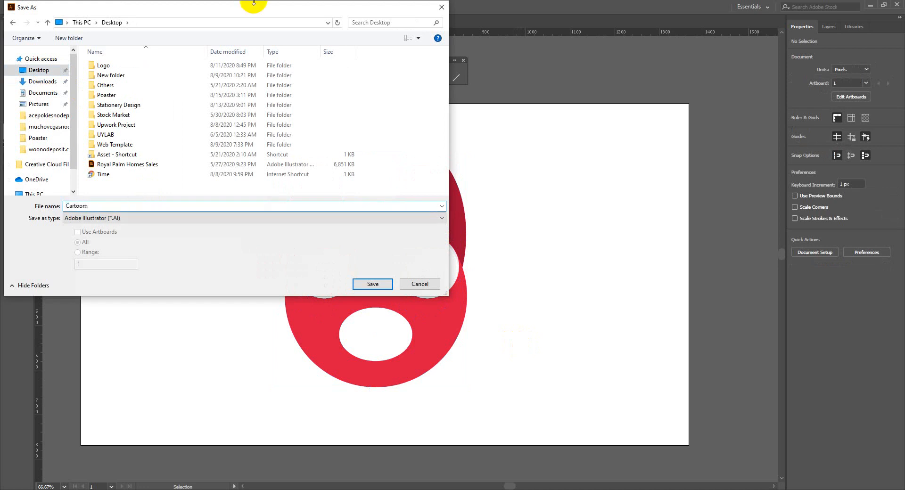
pyautogui.click(118, 218)
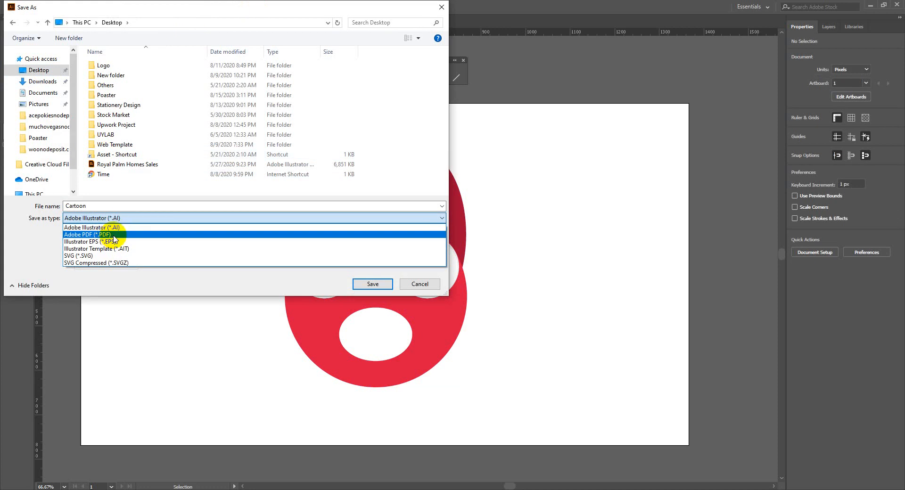
pyautogui.click(116, 229)
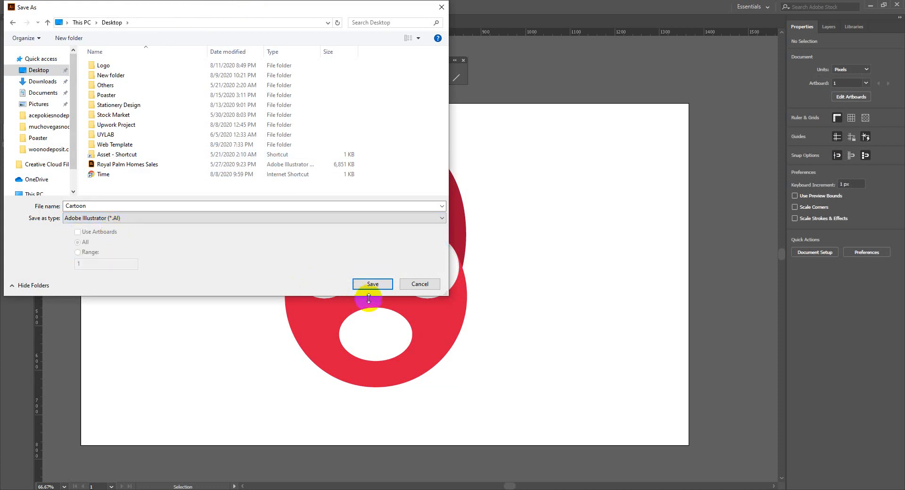
pyautogui.click(373, 284)
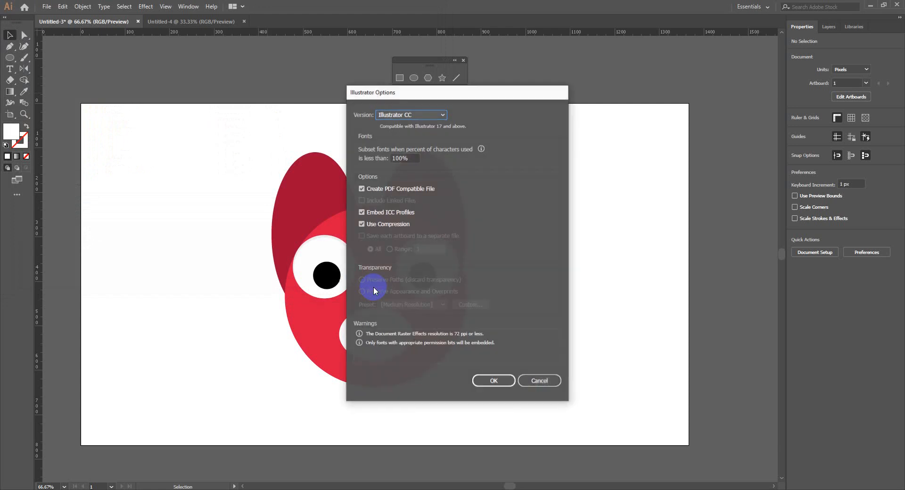
pyautogui.click(495, 381)
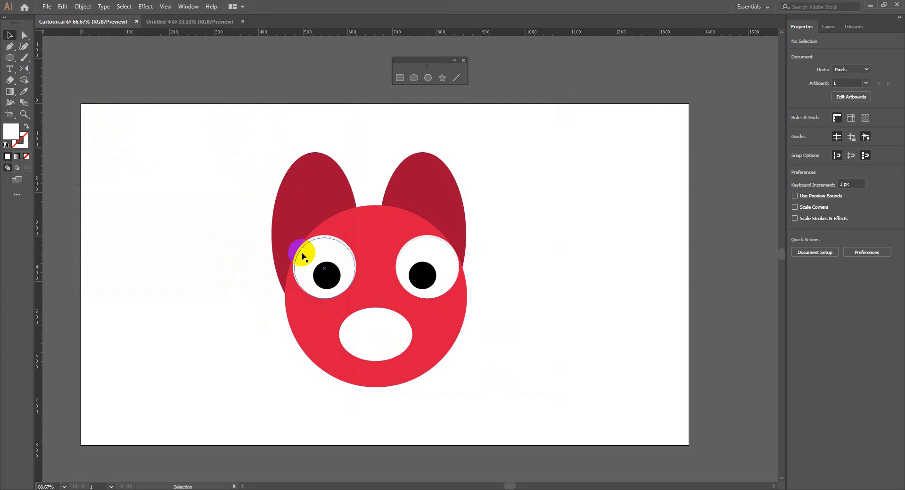
# Start a Save for Web (Legacy) export of the artwork and set its file format to JPEG
pyautogui.click(46, 6)
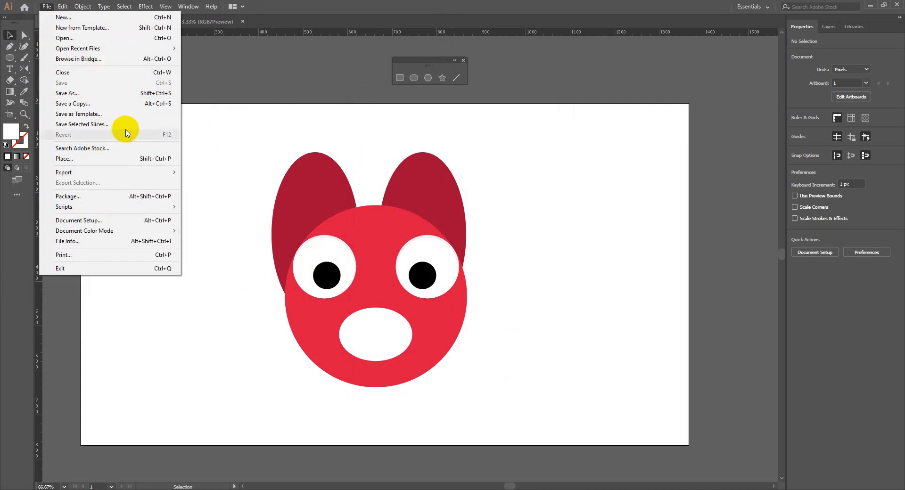
pyautogui.moveTo(137, 172)
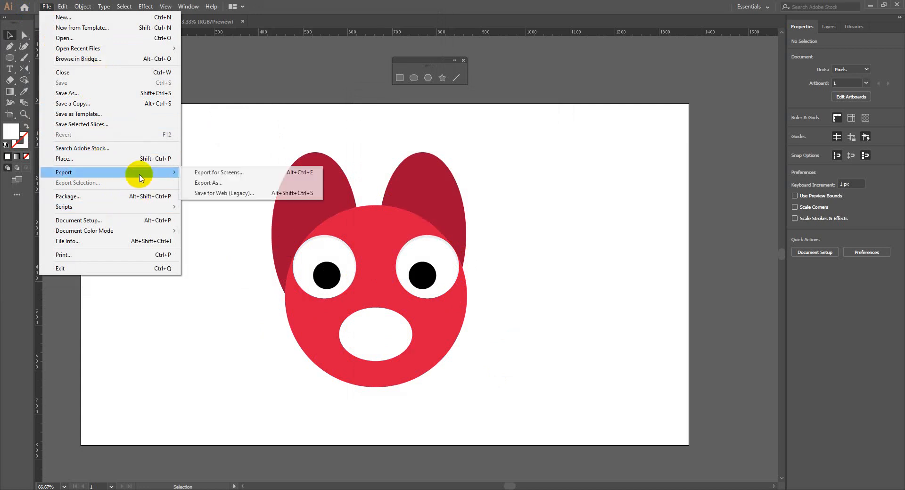
pyautogui.click(221, 194)
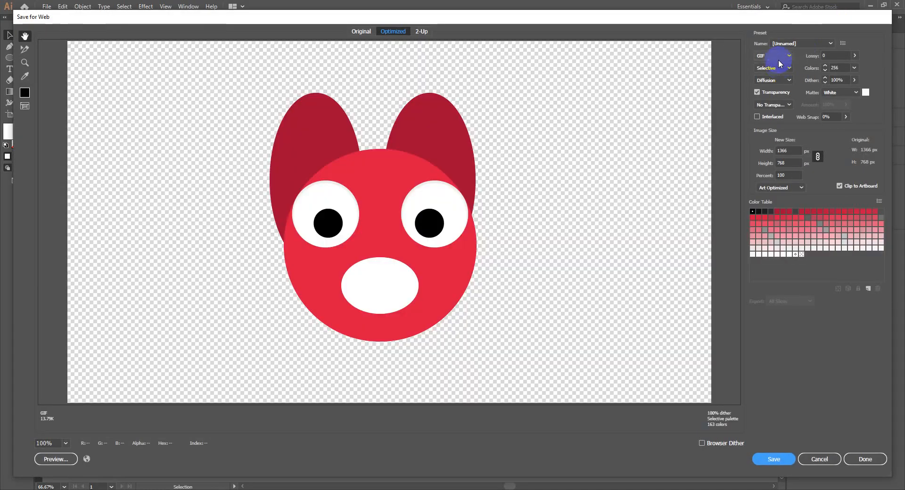
pyautogui.click(778, 56)
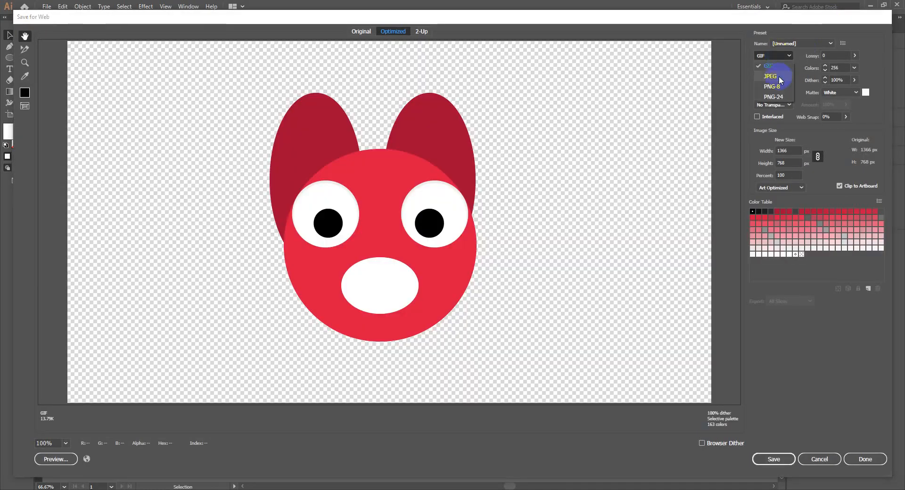
pyautogui.click(779, 76)
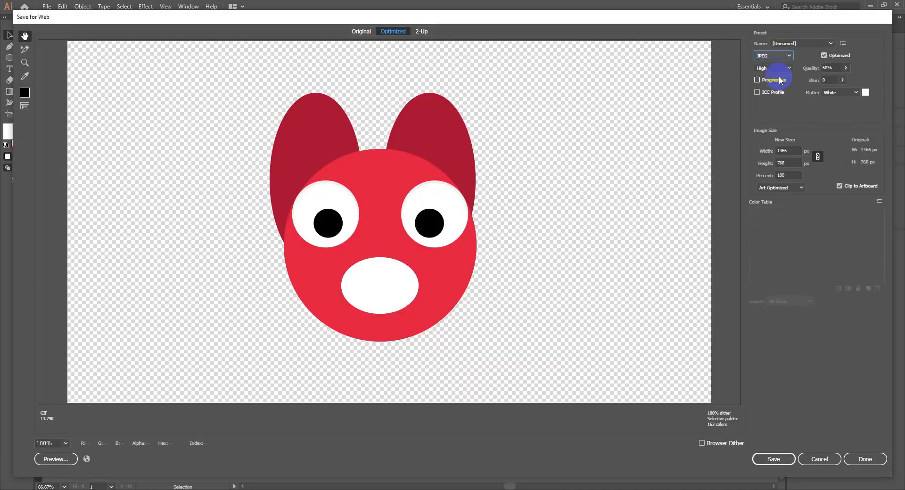
pyautogui.click(772, 55)
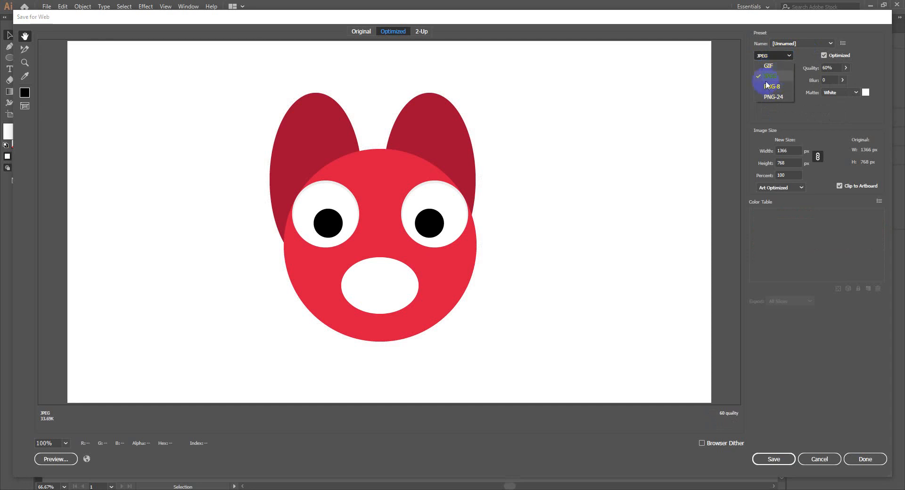
pyautogui.click(770, 76)
# Save the optimized JPEG to the Desktop under the file name Cartoon
pyautogui.click(774, 461)
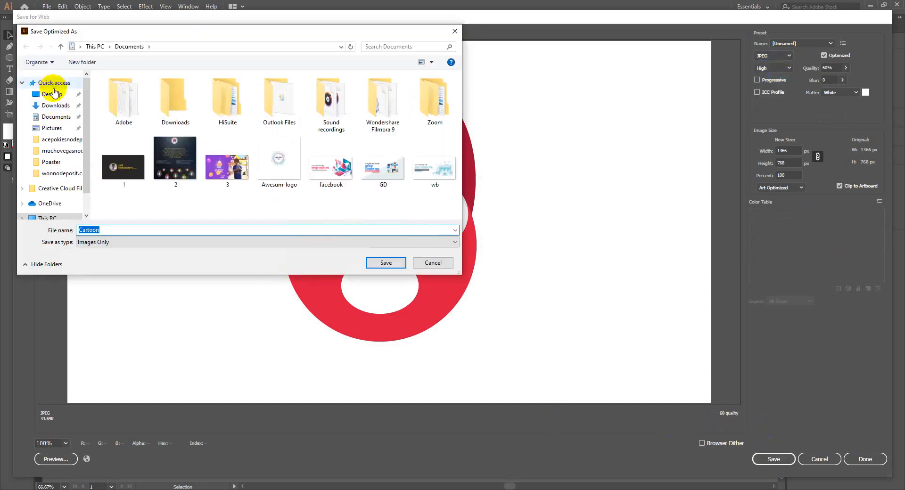
pyautogui.click(54, 85)
pyautogui.click(385, 262)
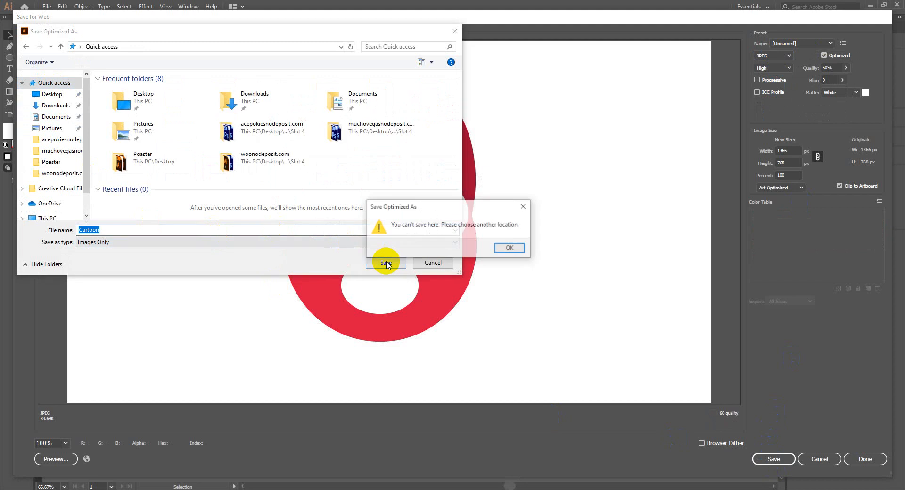
pyautogui.click(522, 206)
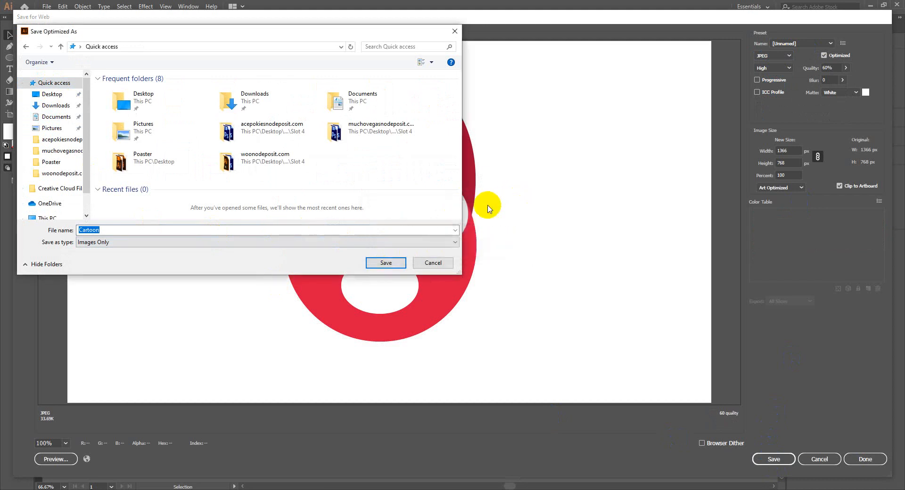
pyautogui.click(53, 94)
pyautogui.click(385, 262)
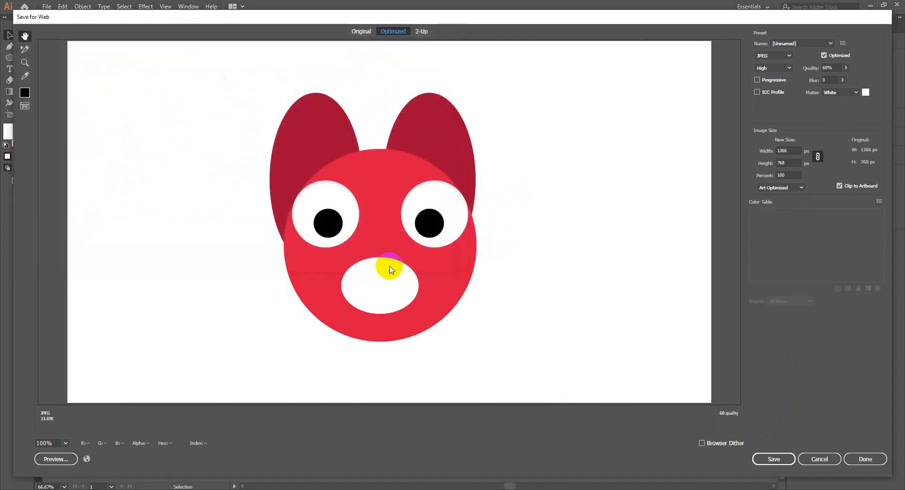